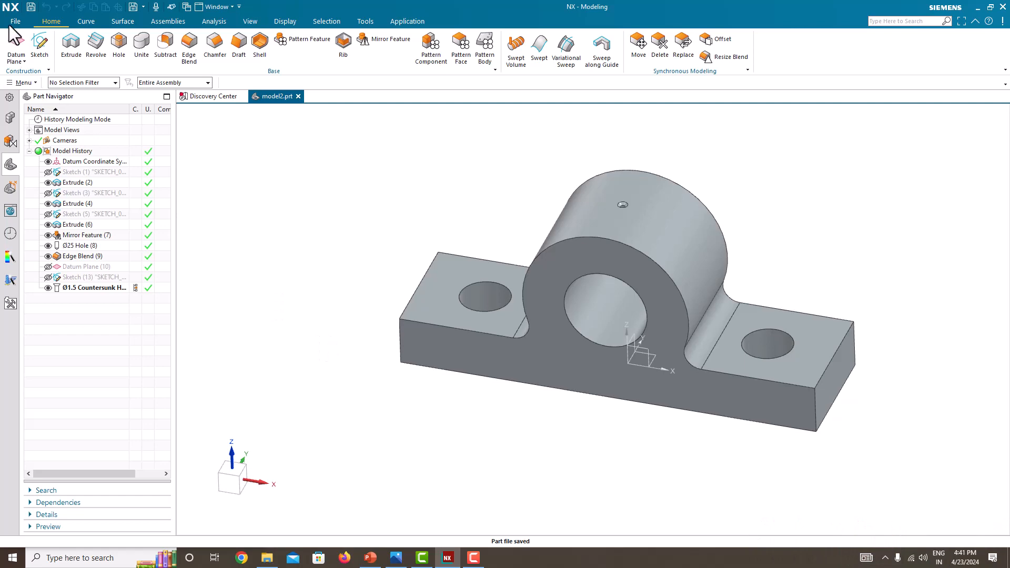
Step: Create a new Model part named model1.prt using millimetre units
click(9, 25)
click(20, 41)
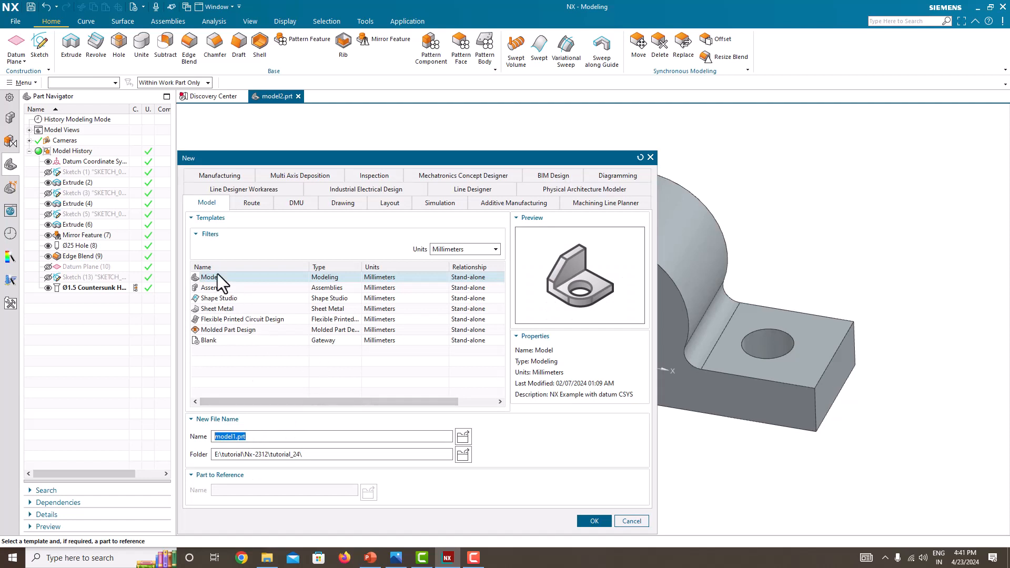
click(457, 259)
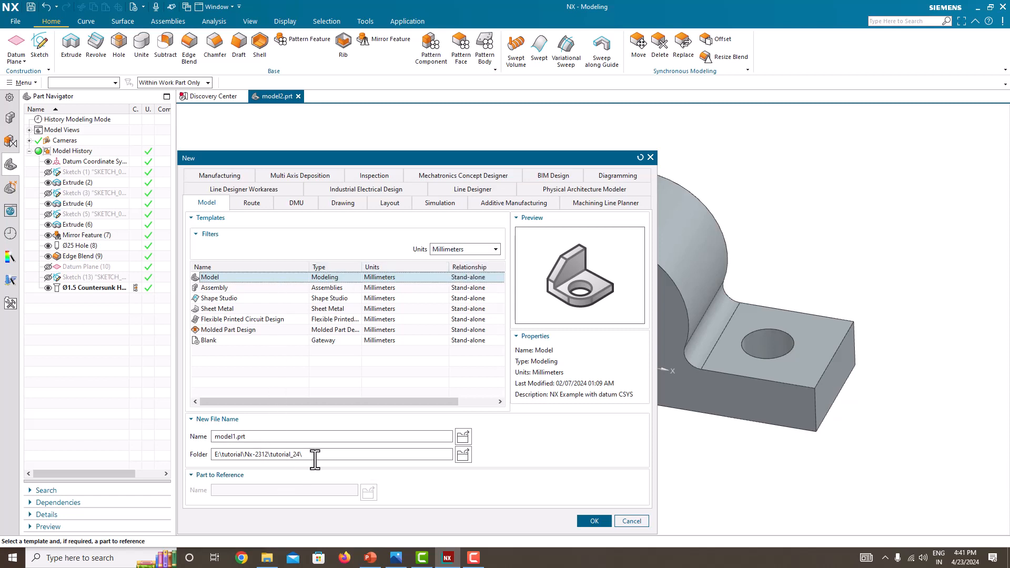
click(587, 520)
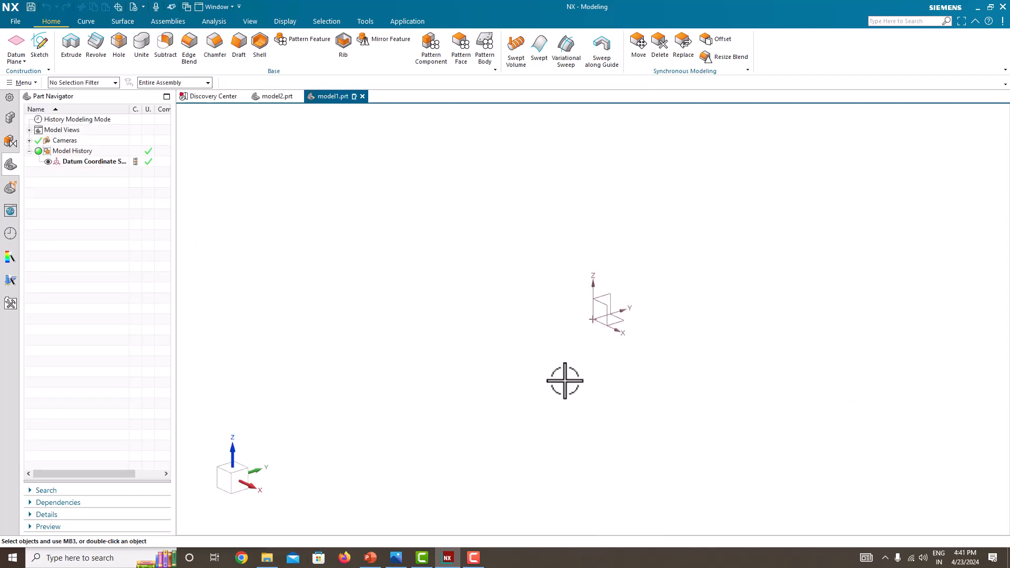
Step: Arrange the reference drawing image and the modelling window side by side on screen
key(super+Right)
click(381, 293)
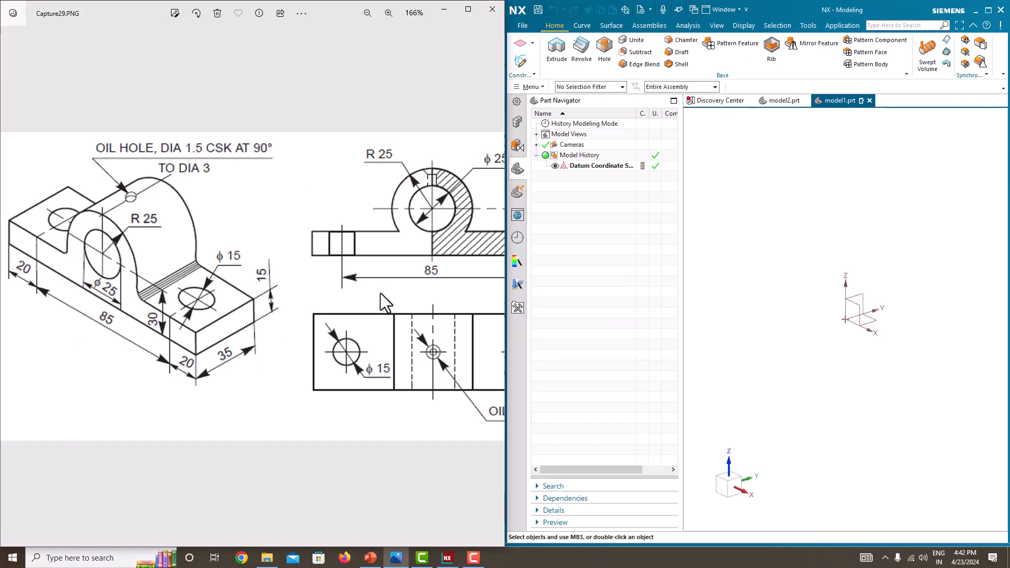
drag(505, 293, 263, 293)
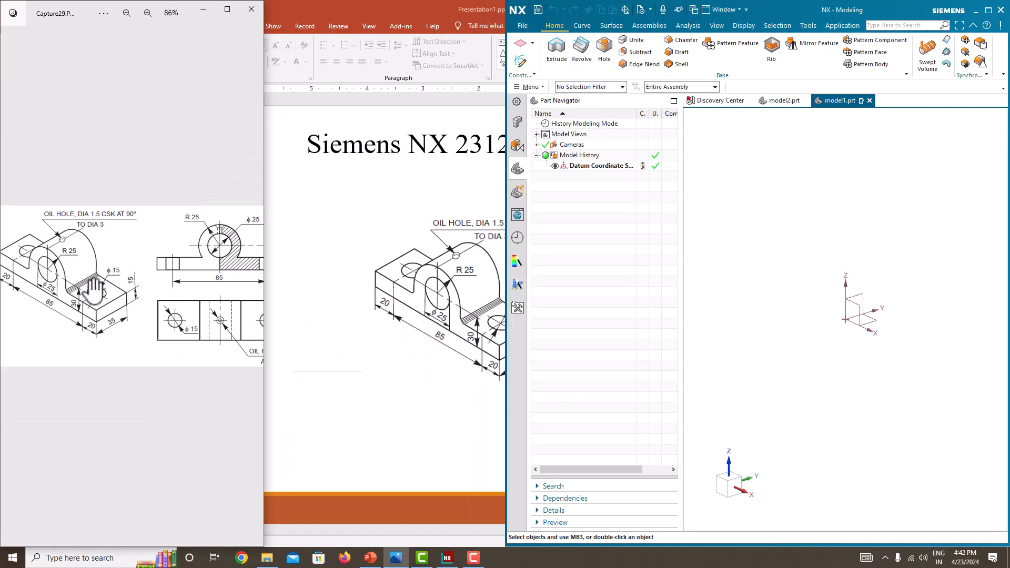
drag(507, 308, 262, 276)
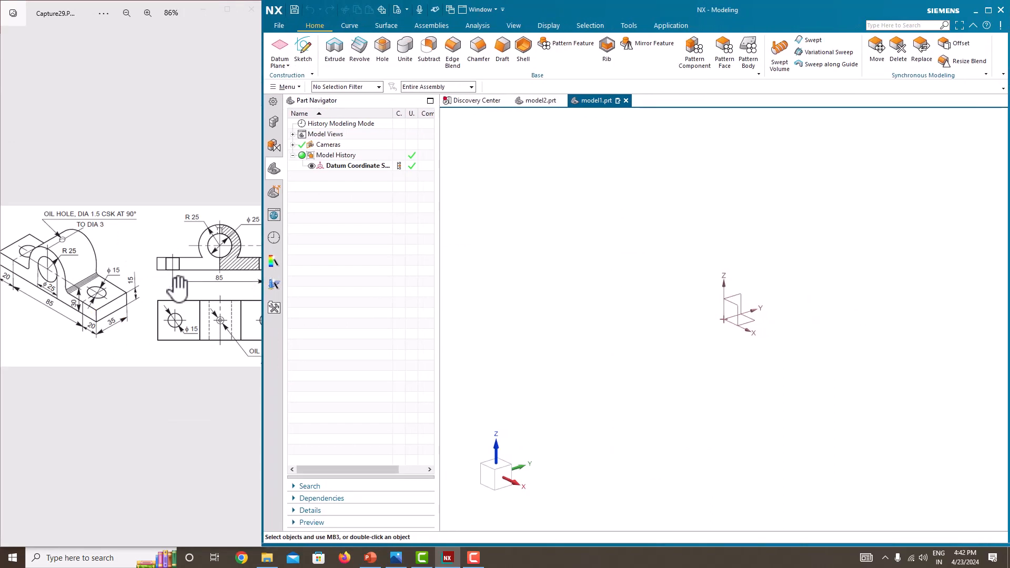
scroll(129, 289, down, 2)
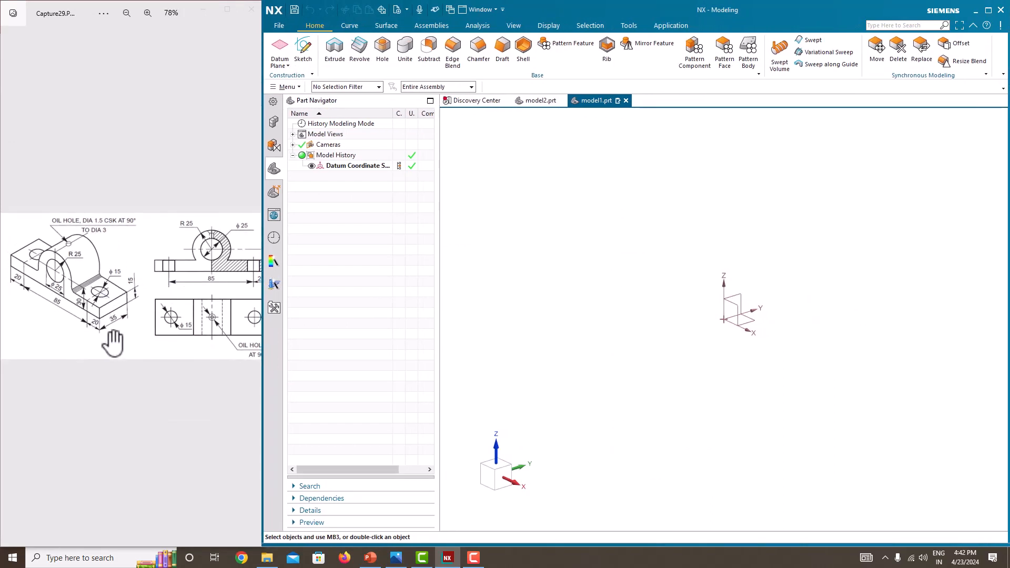
mouse_move(105, 316)
mouse_down()
mouse_move(54, 319)
mouse_move(107, 329)
mouse_up()
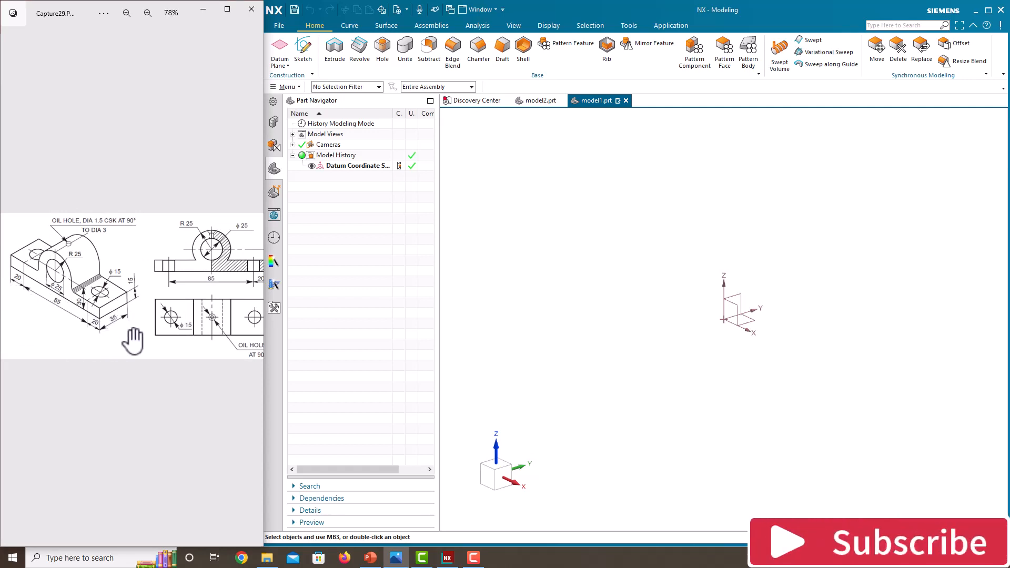
Step: Start a new sketch on the Front datum plane
click(308, 62)
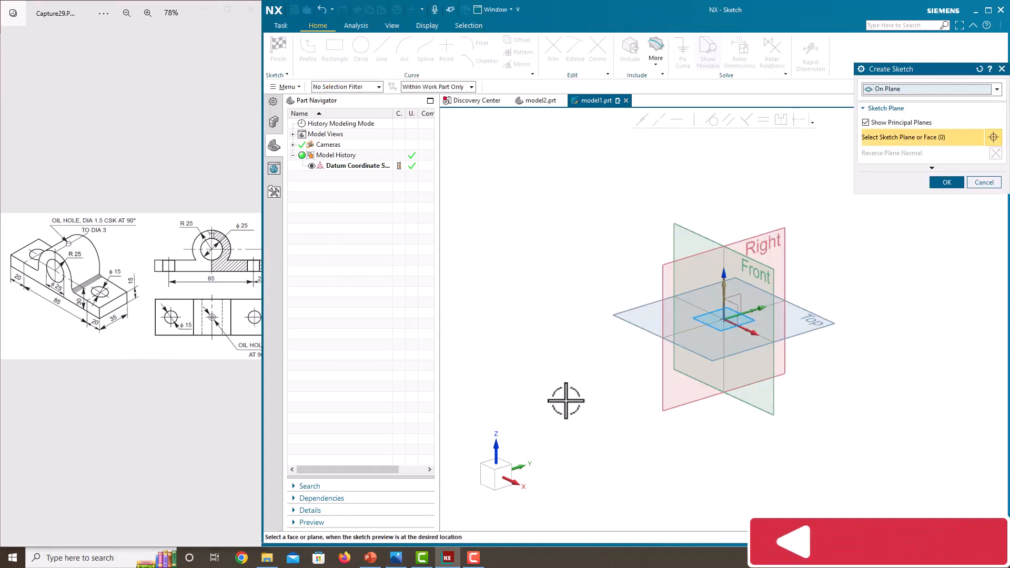
click(771, 273)
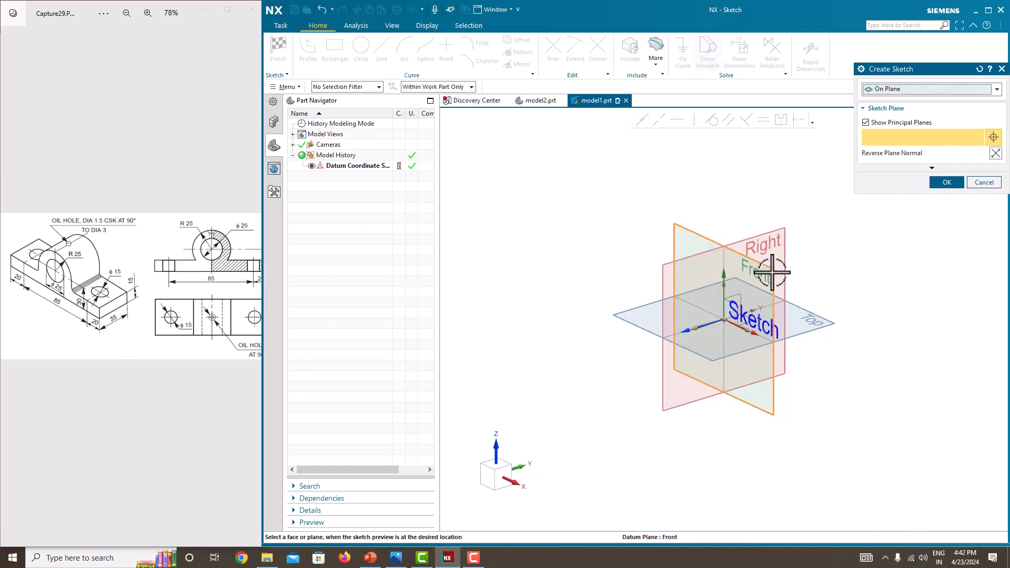
click(953, 185)
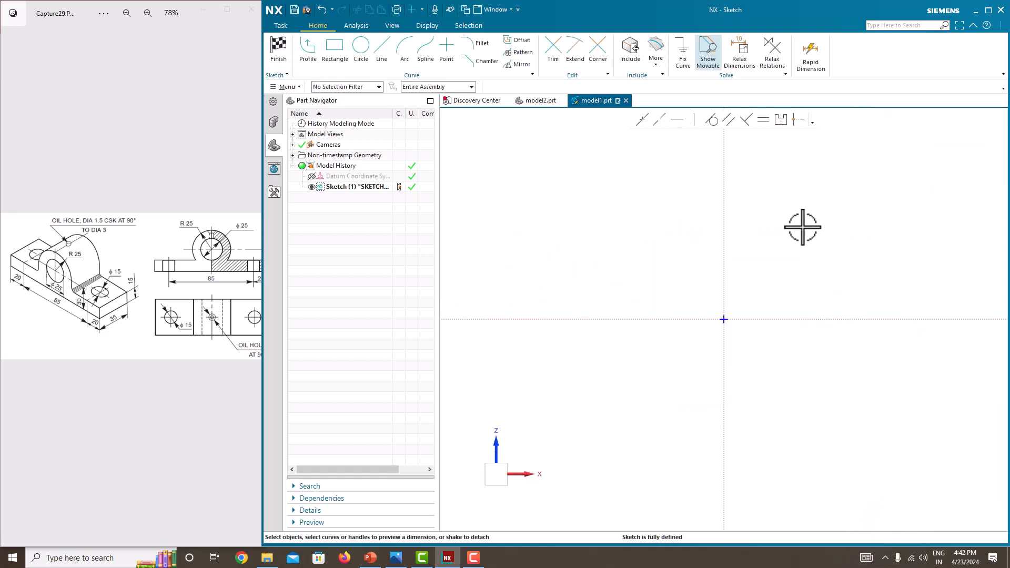
Step: Draw a rectangle sitting on the horizontal axis and spanning the vertical axis
click(332, 53)
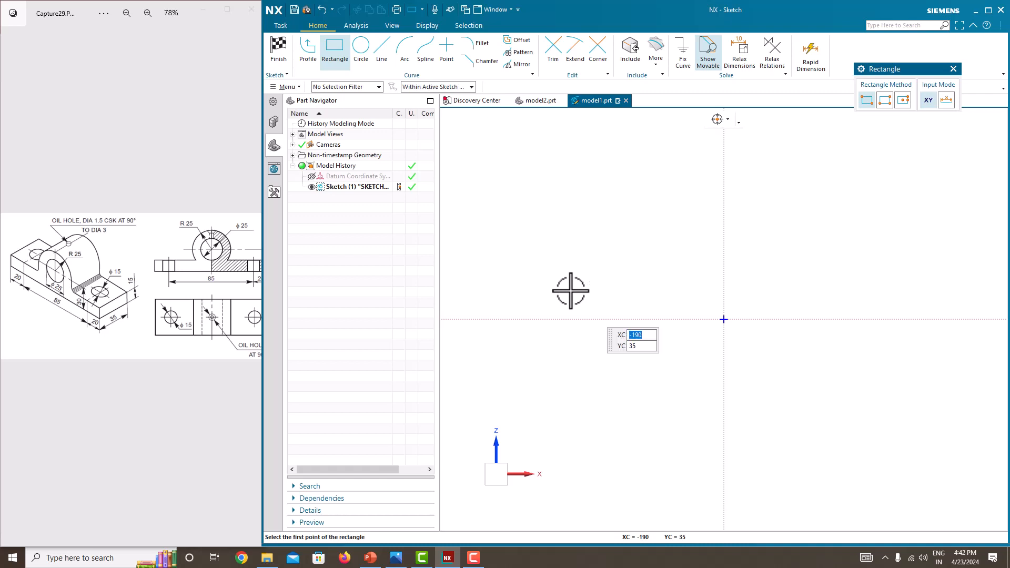
click(556, 295)
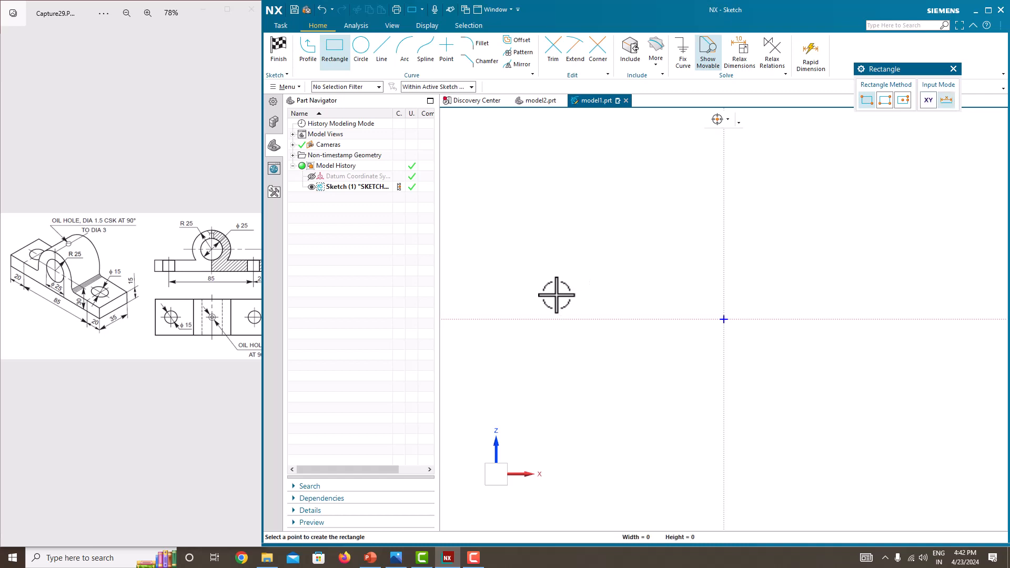
click(854, 319)
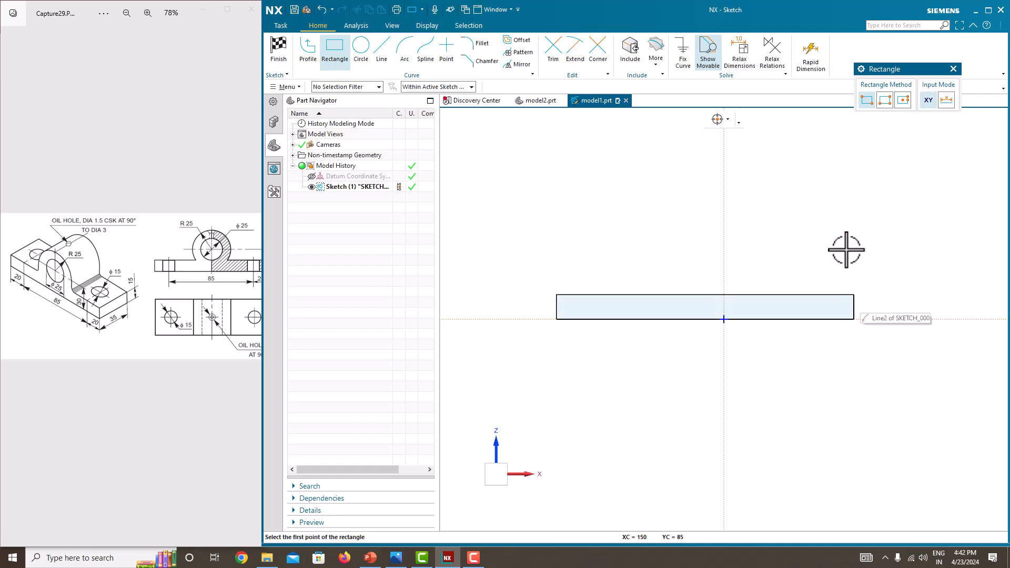
key(Escape)
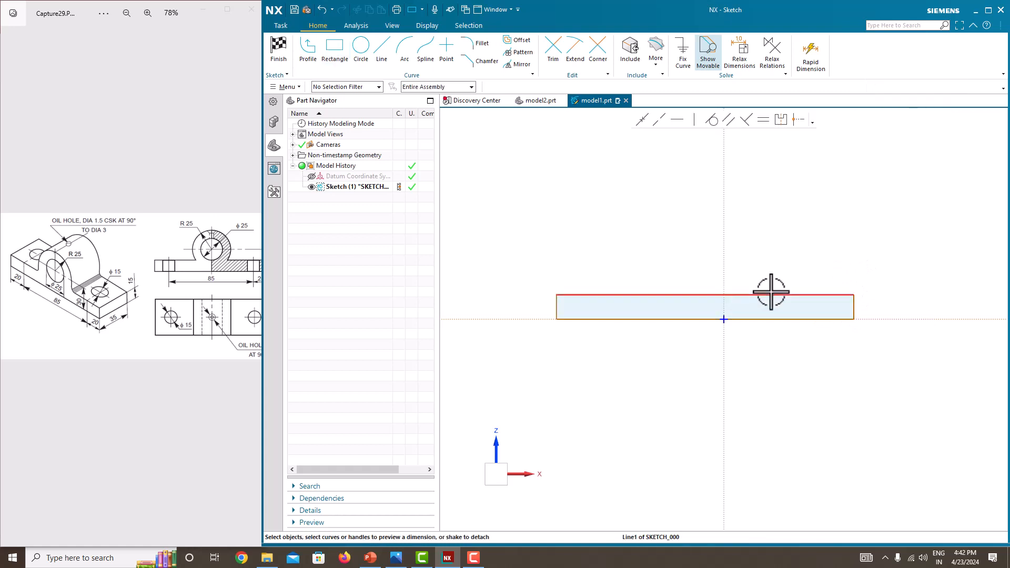
Step: Dimension the rectangle's top edge as 85+20+20 without scaling the sketch or creating an expression
click(771, 293)
click(710, 277)
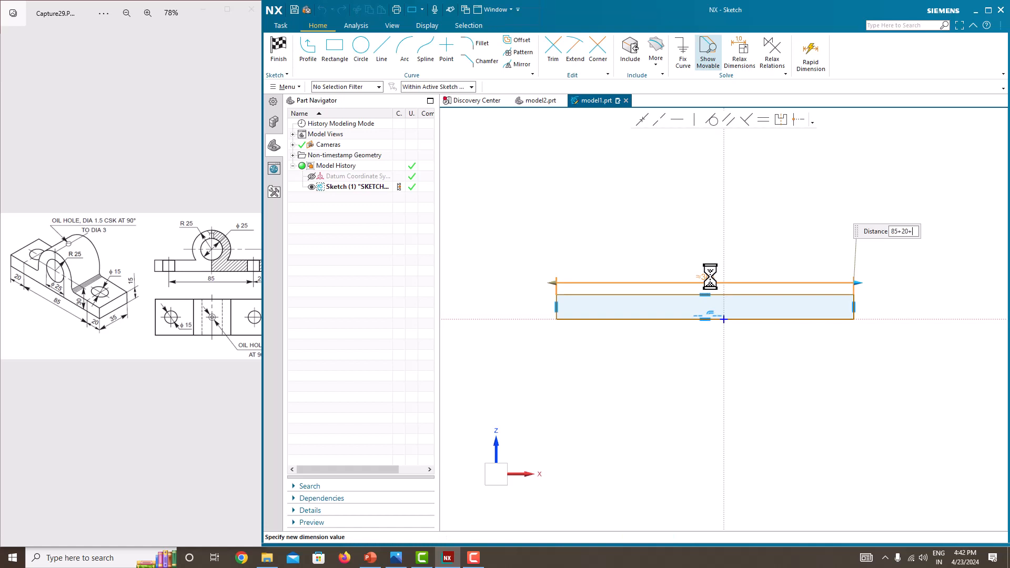
text(85+20+20)
key(Return)
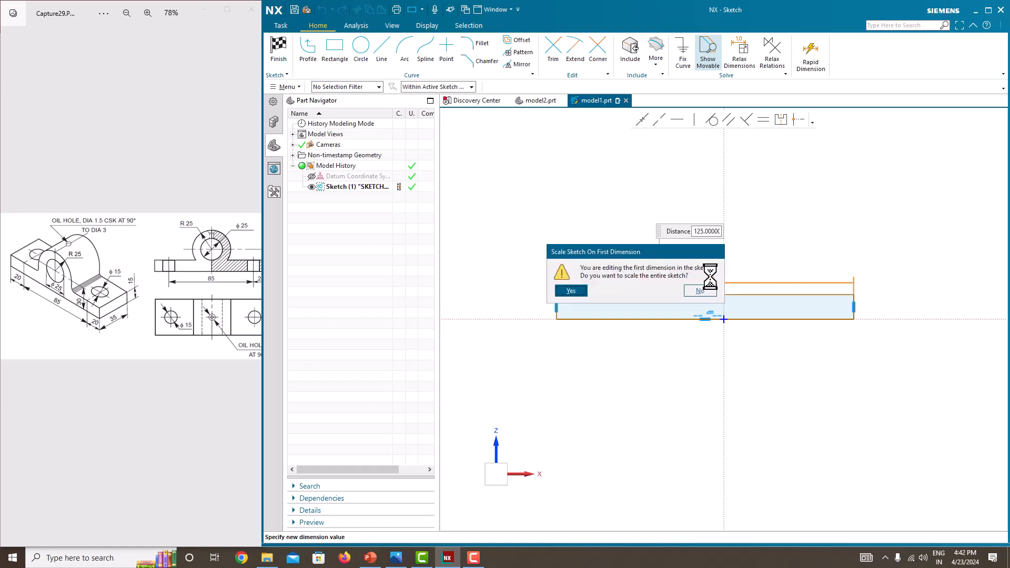
click(702, 290)
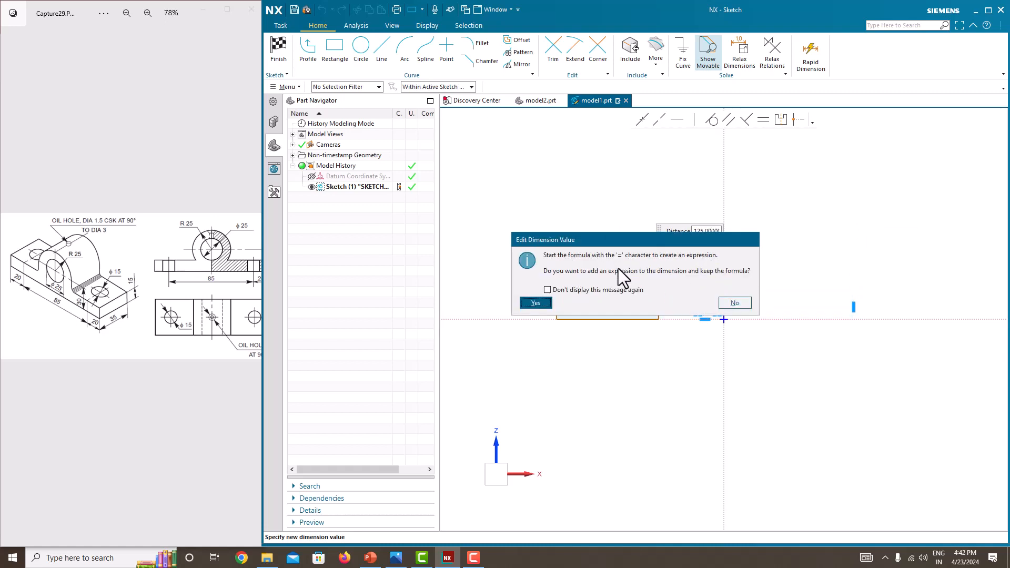
click(735, 303)
key(Return)
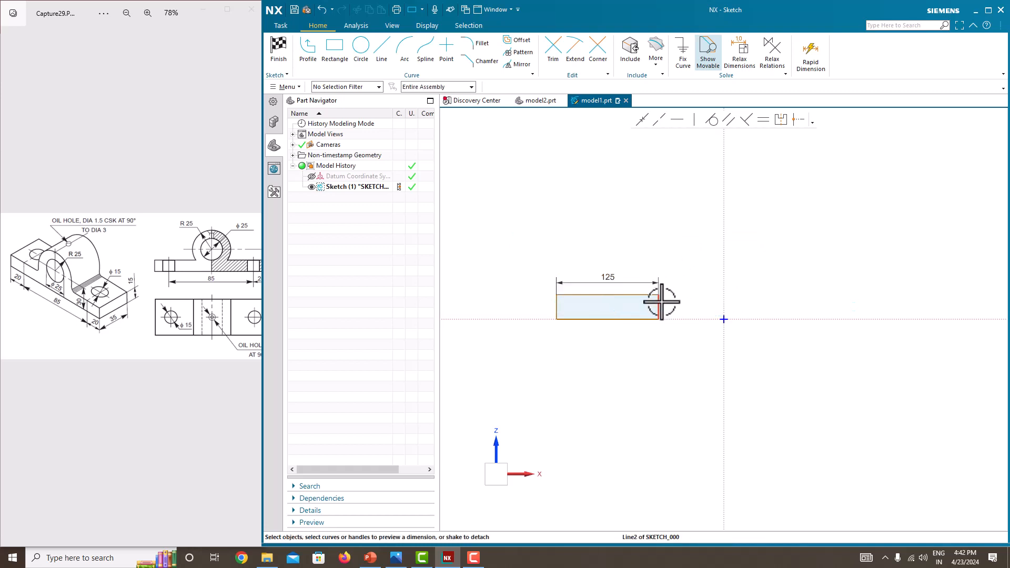
Step: Dimension the rectangle's height to 15 mm
scroll(681, 307, up, 3)
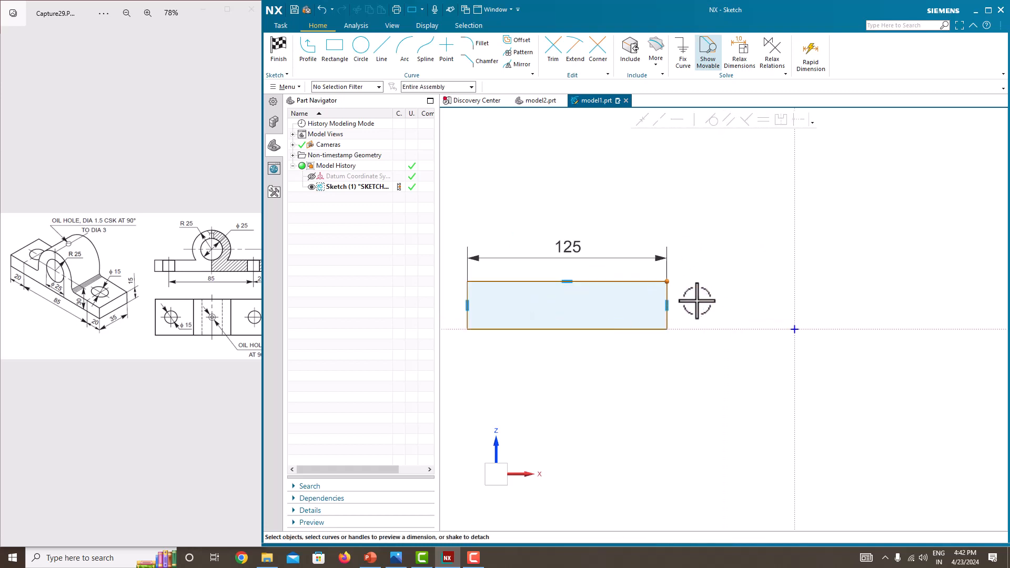
key(d)
click(668, 296)
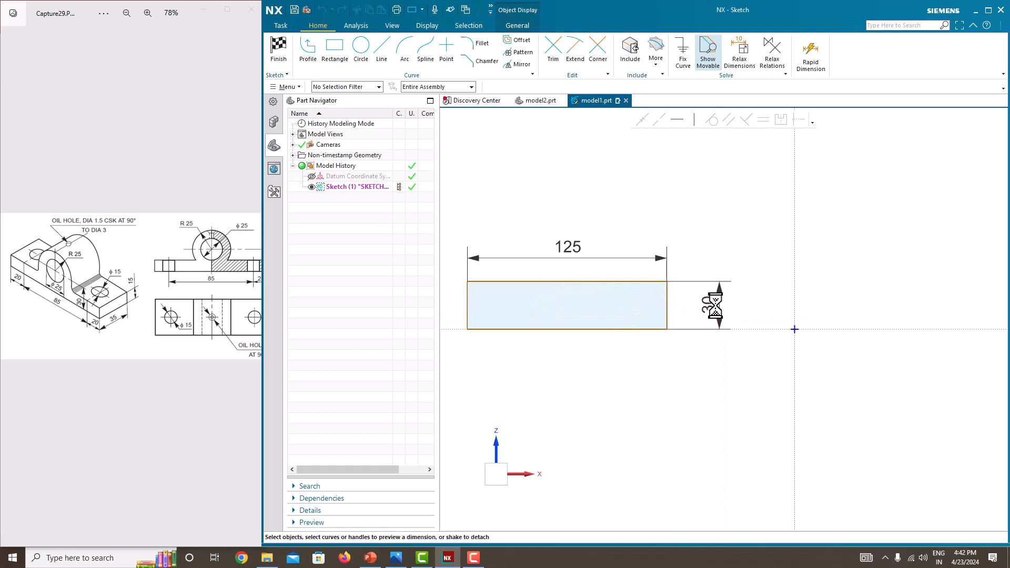
click(716, 306)
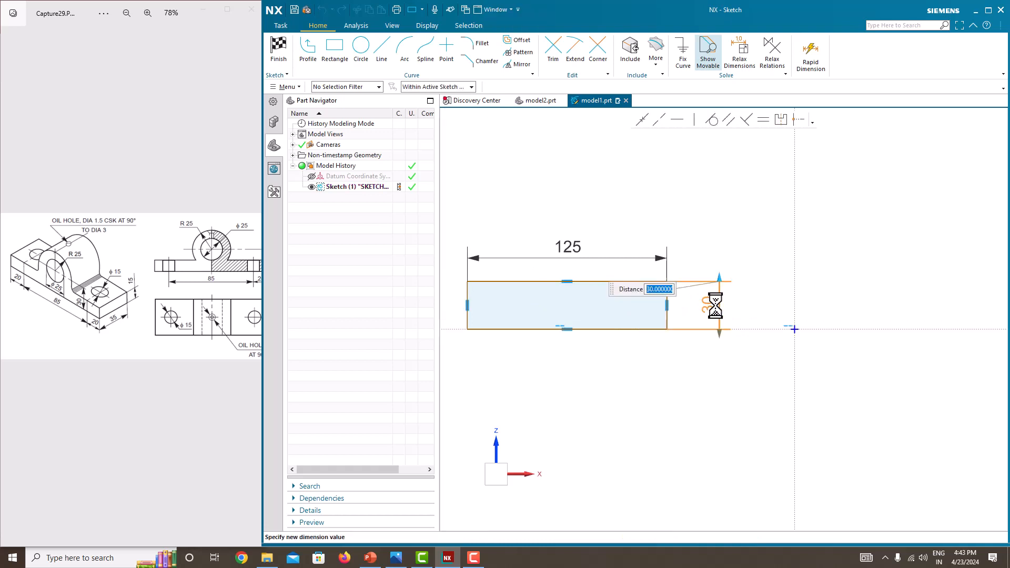
text(15)
key(Return)
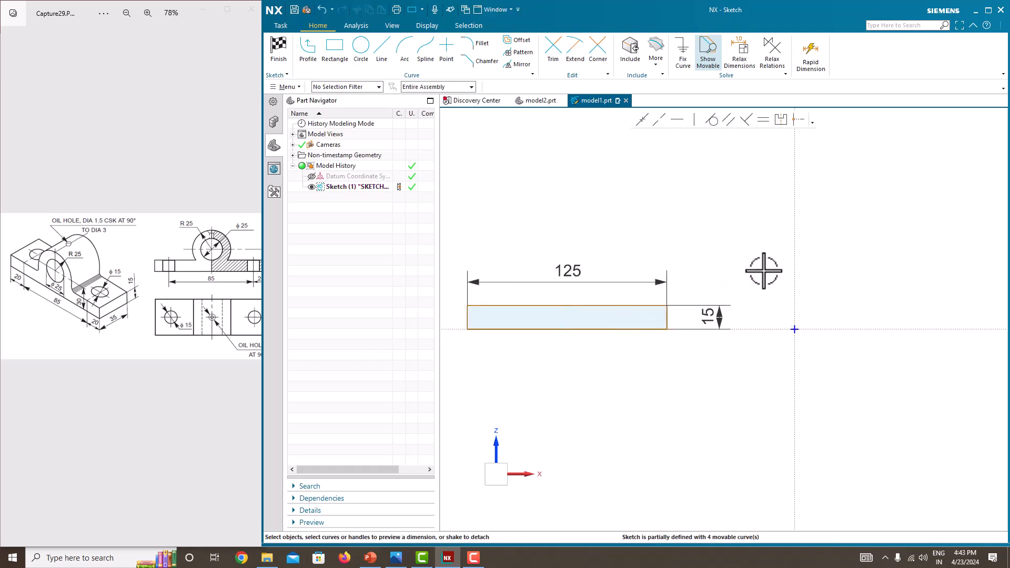
Step: Make the rectangle's two top corners symmetric about the vertical sketch axis
scroll(764, 271, down, 2)
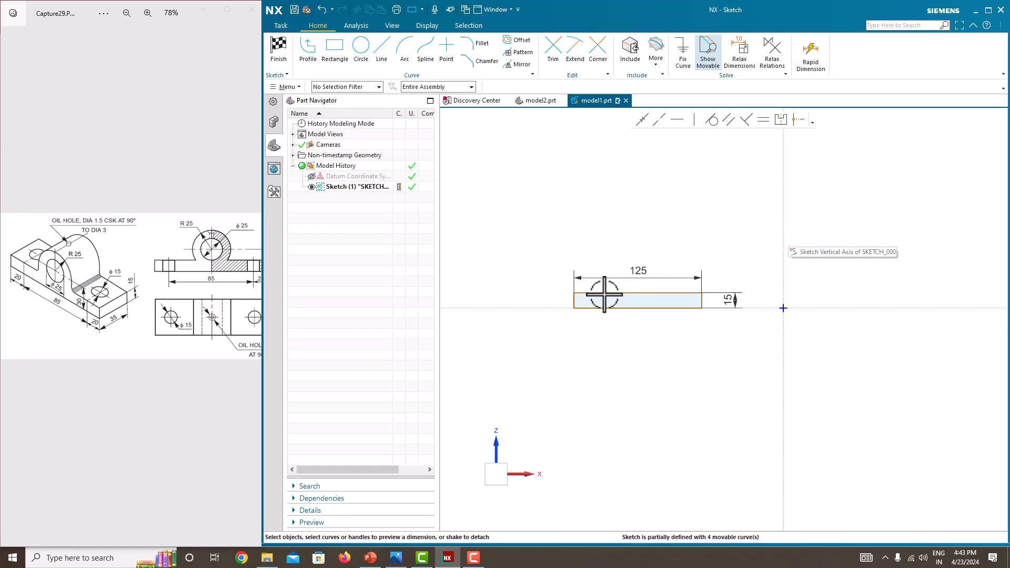
click(780, 123)
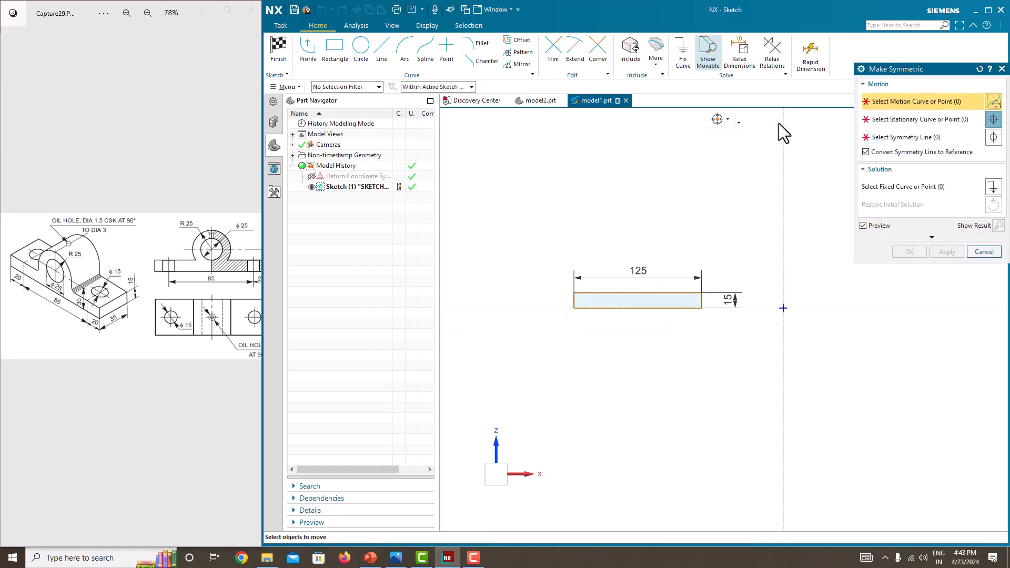
click(577, 294)
click(702, 293)
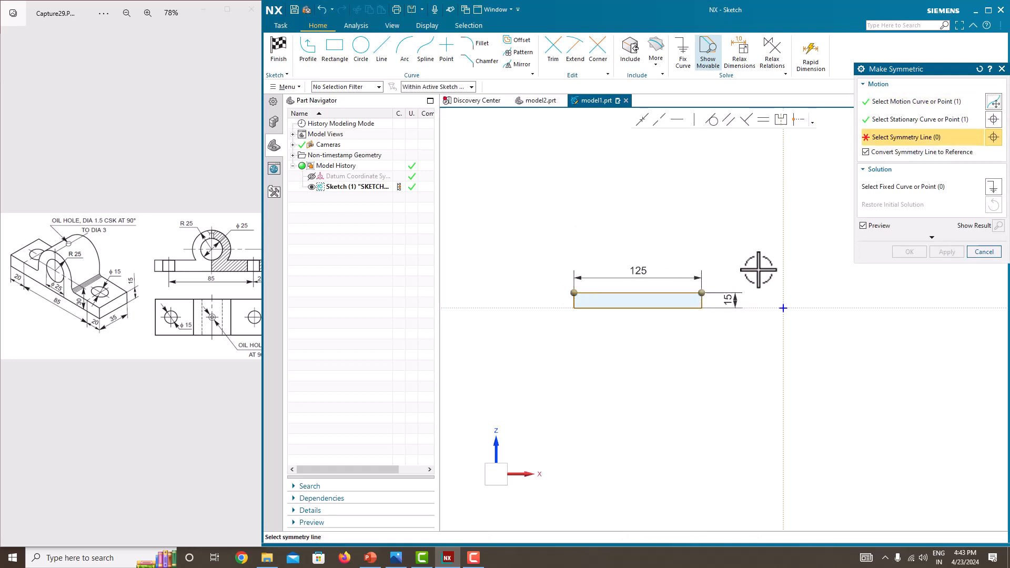
click(786, 249)
click(905, 251)
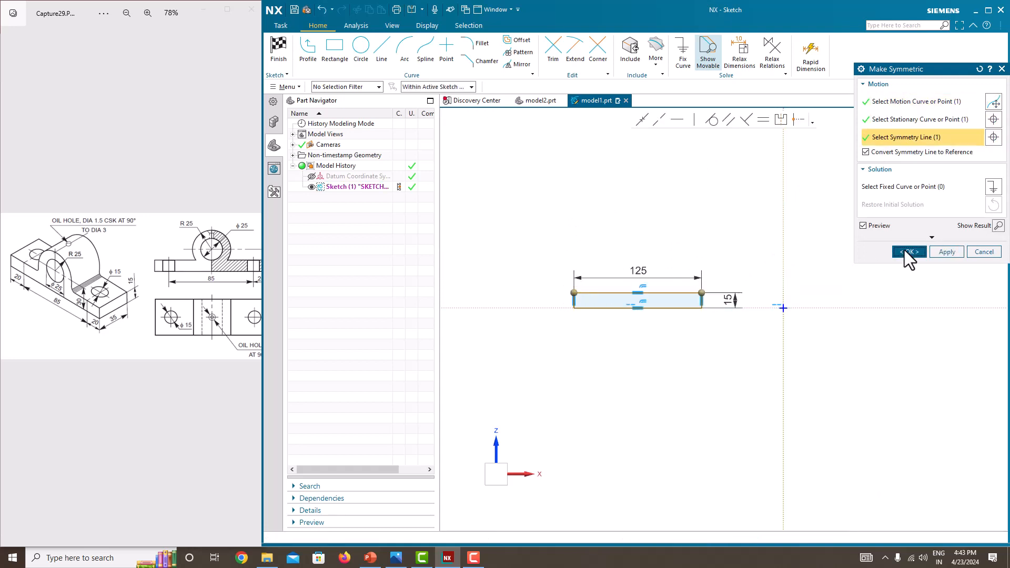
Step: Finish the sketch
scroll(699, 367, up, 2)
scroll(698, 366, down, 2)
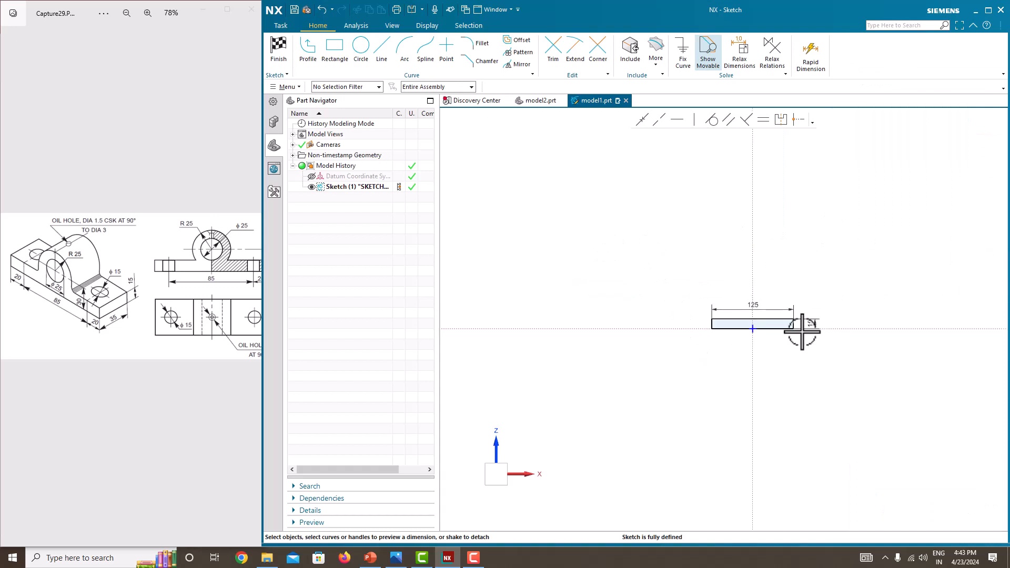
scroll(802, 332, up, 1)
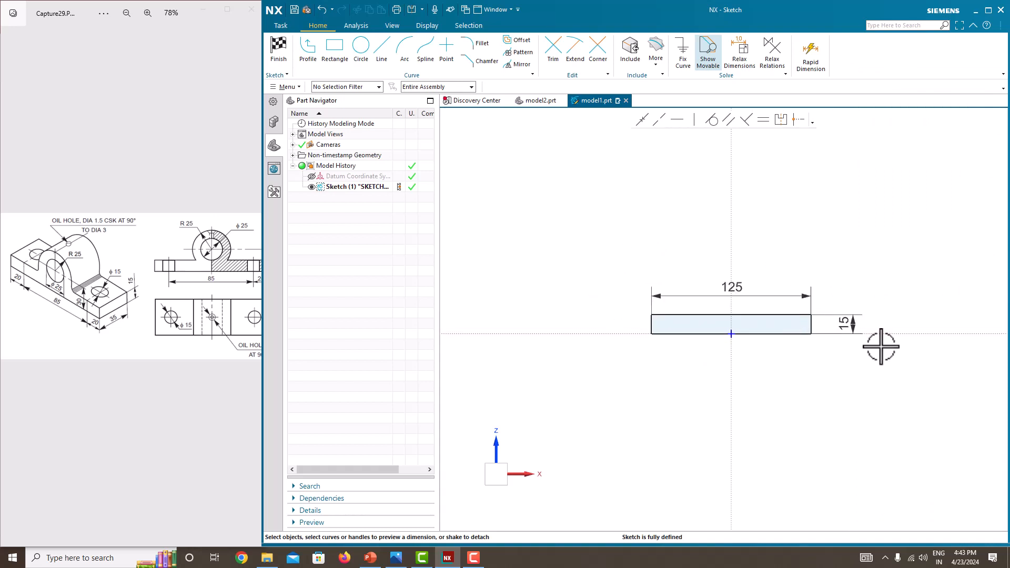
right_click(868, 248)
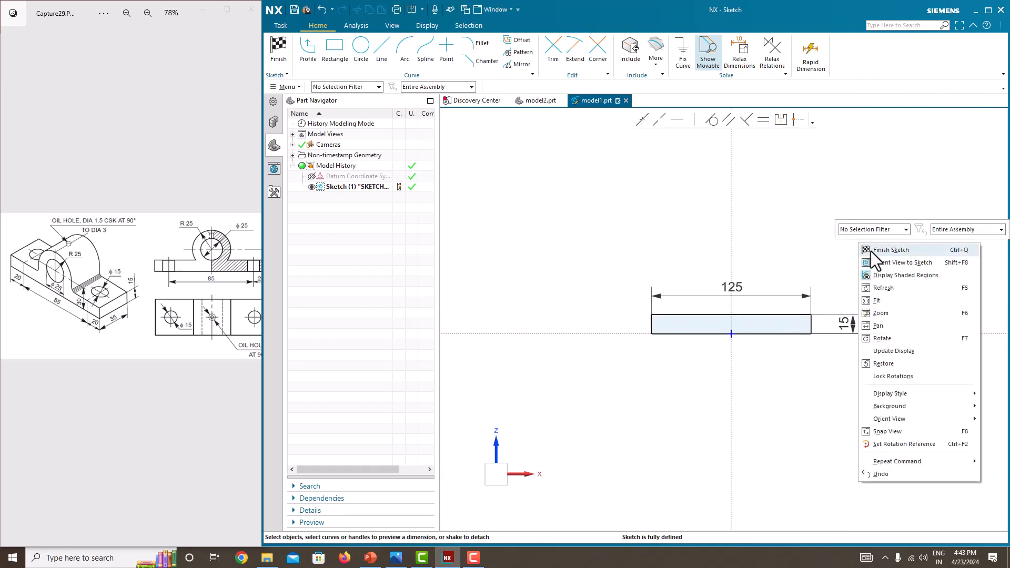
click(871, 251)
Step: Extrude the rectangle with a symmetric value of 35 mm and hide the sketch
click(335, 57)
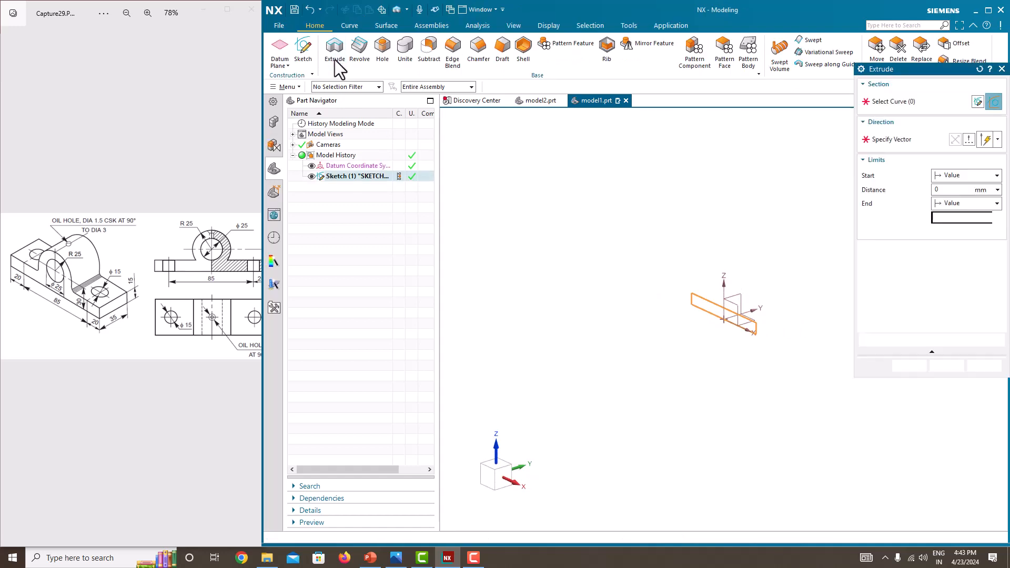
click(952, 203)
click(952, 203)
click(955, 205)
click(953, 239)
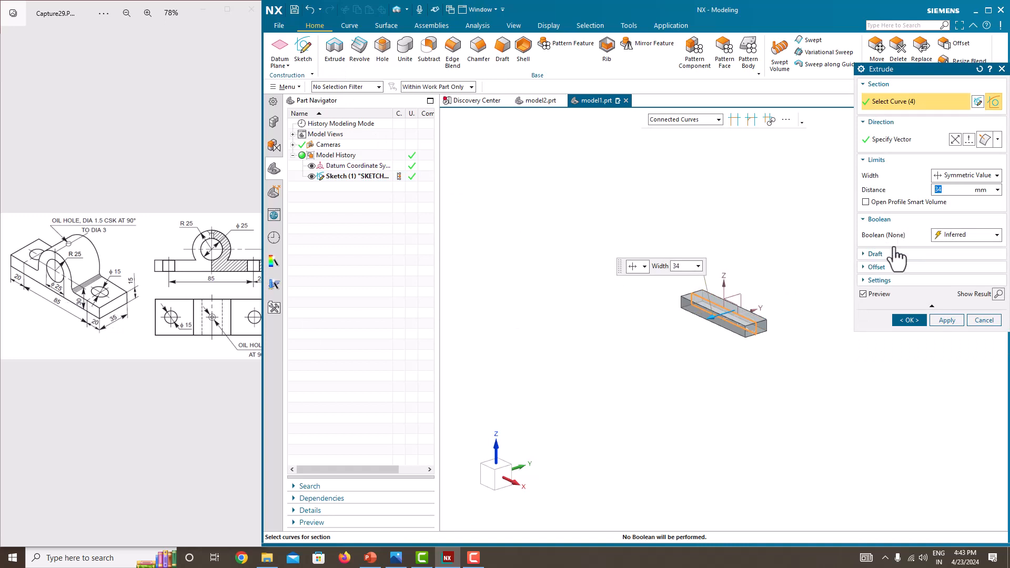
text(35)
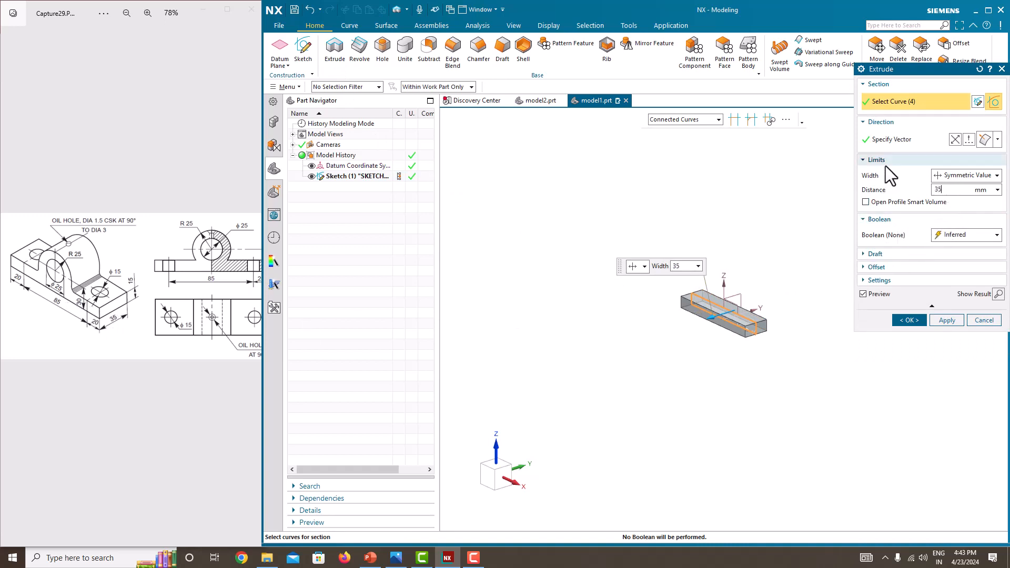
key(Return)
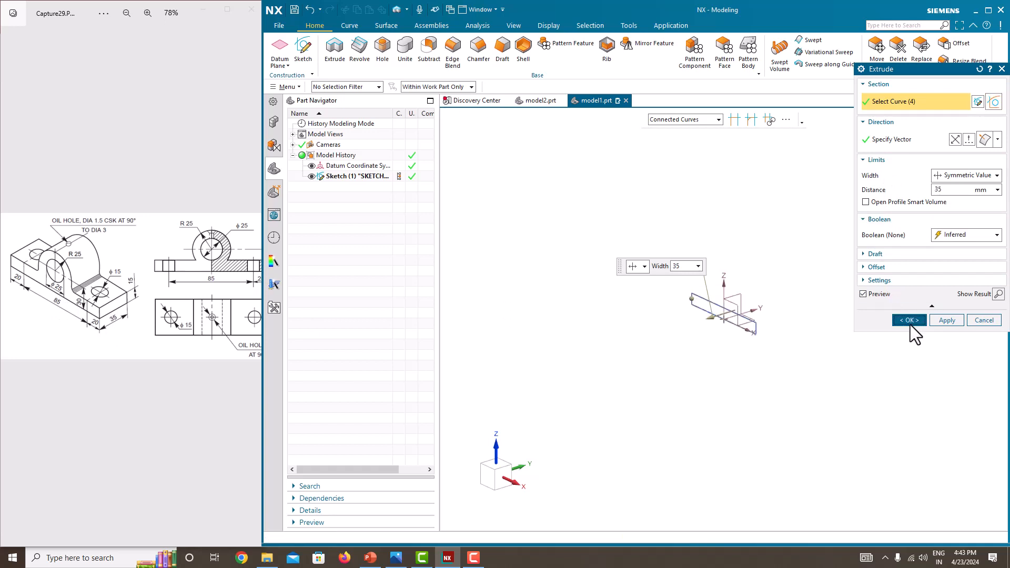
click(909, 320)
click(312, 176)
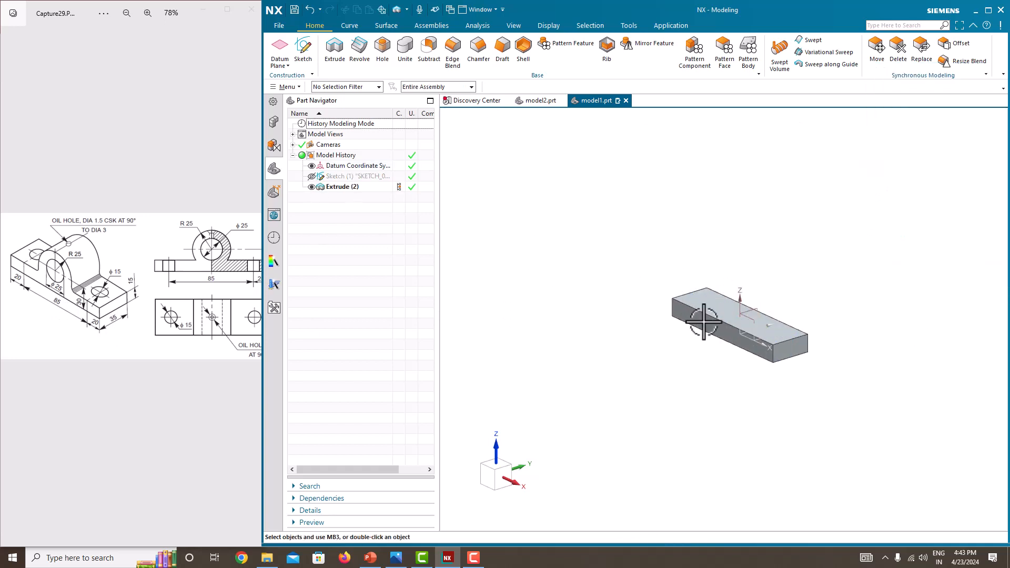
Step: Start a new sketch on the Front datum plane
key(ctrl+f)
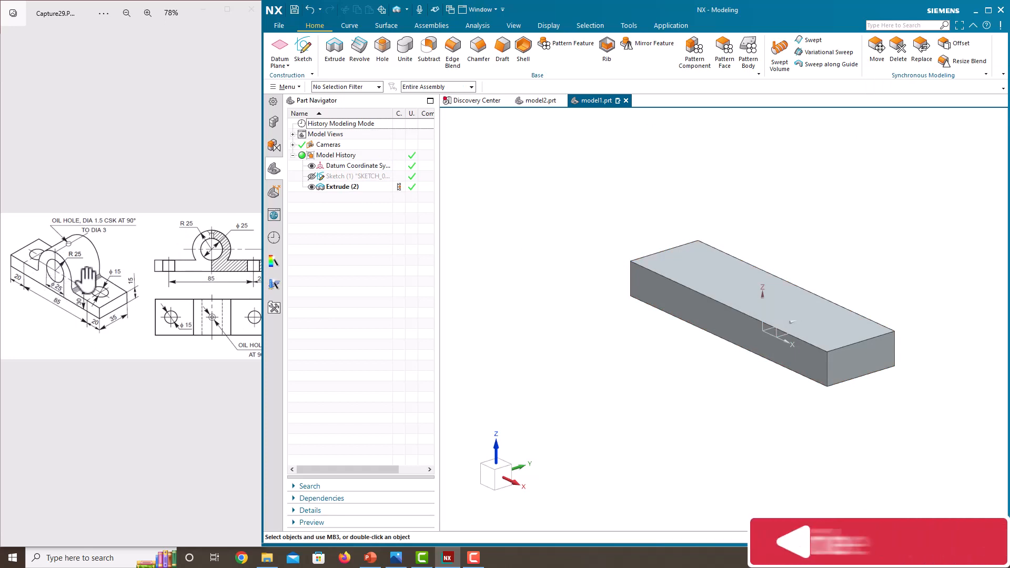
click(305, 53)
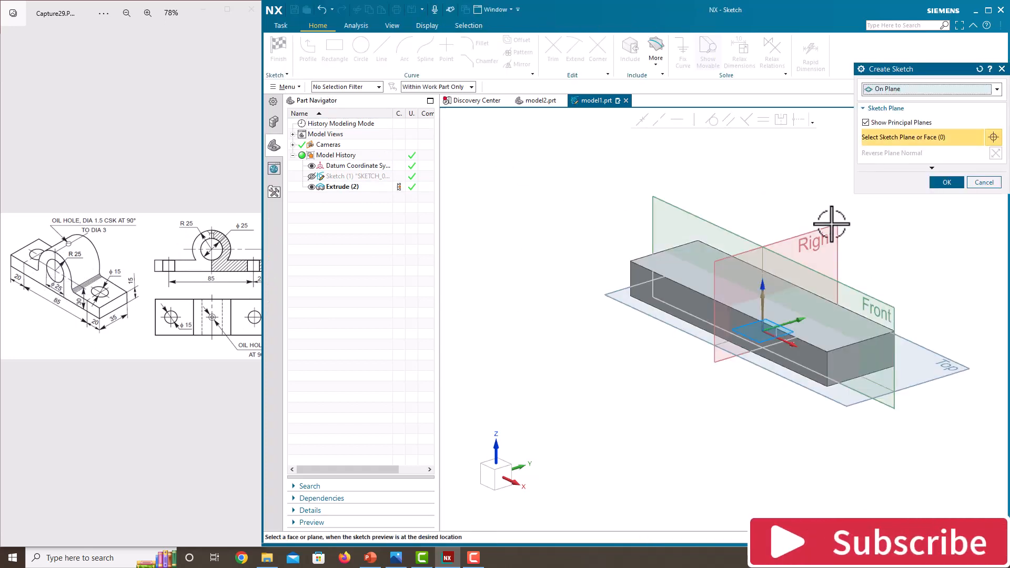
click(858, 287)
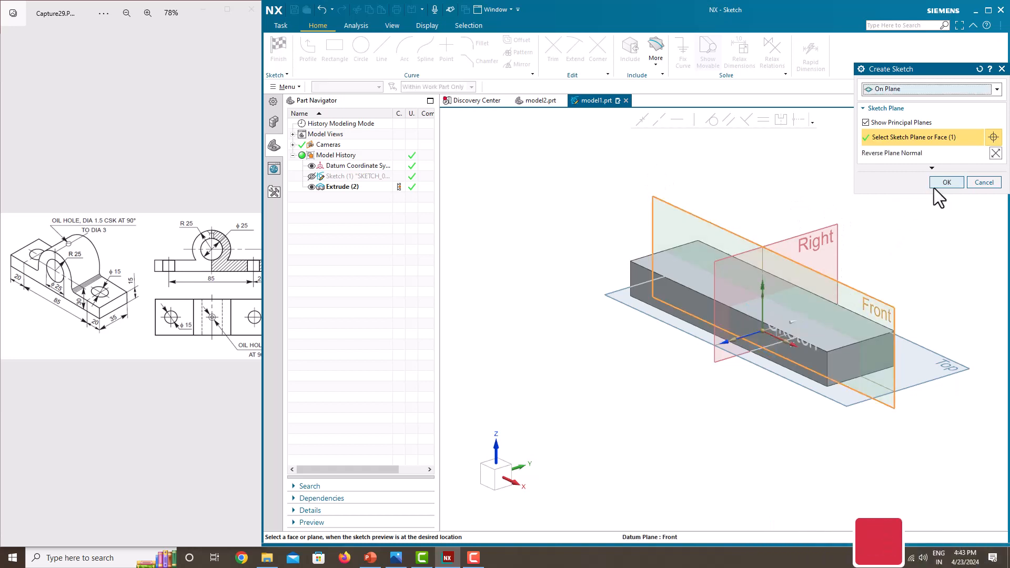
click(936, 186)
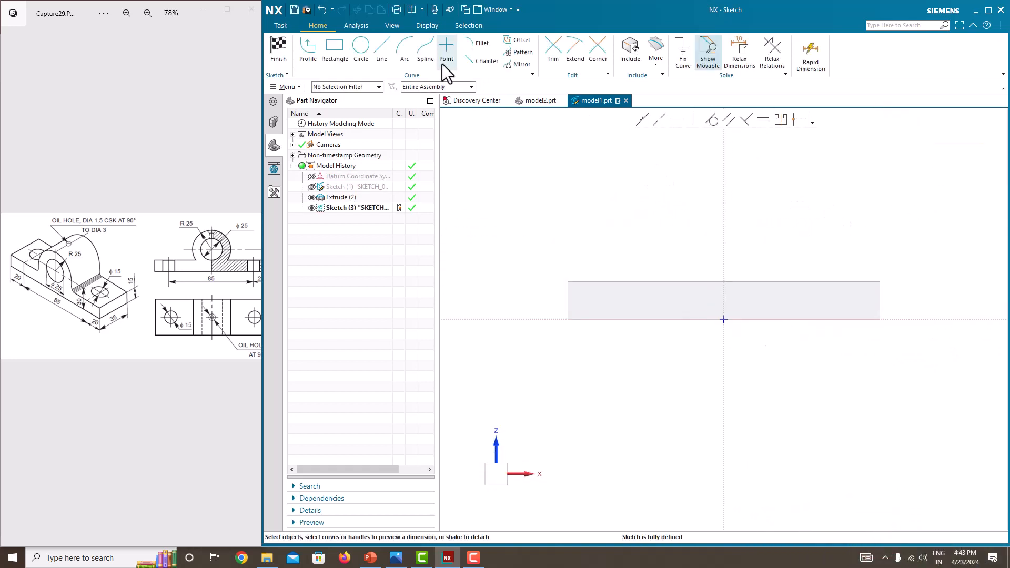
Step: Draw a circle about 60 mm in diameter centred on the vertical sketch axis above the plate
click(364, 58)
click(724, 212)
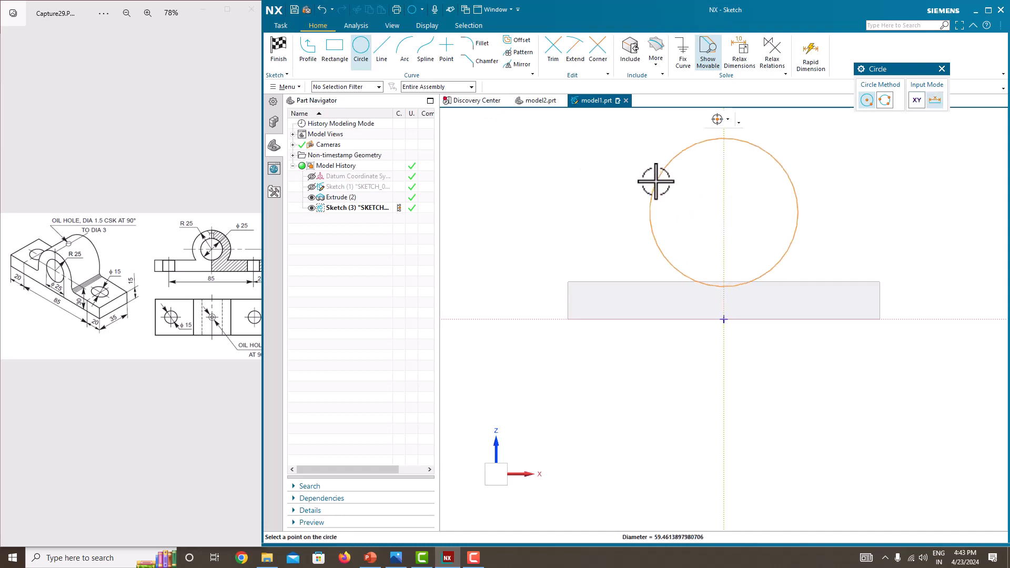
click(656, 180)
key(Escape)
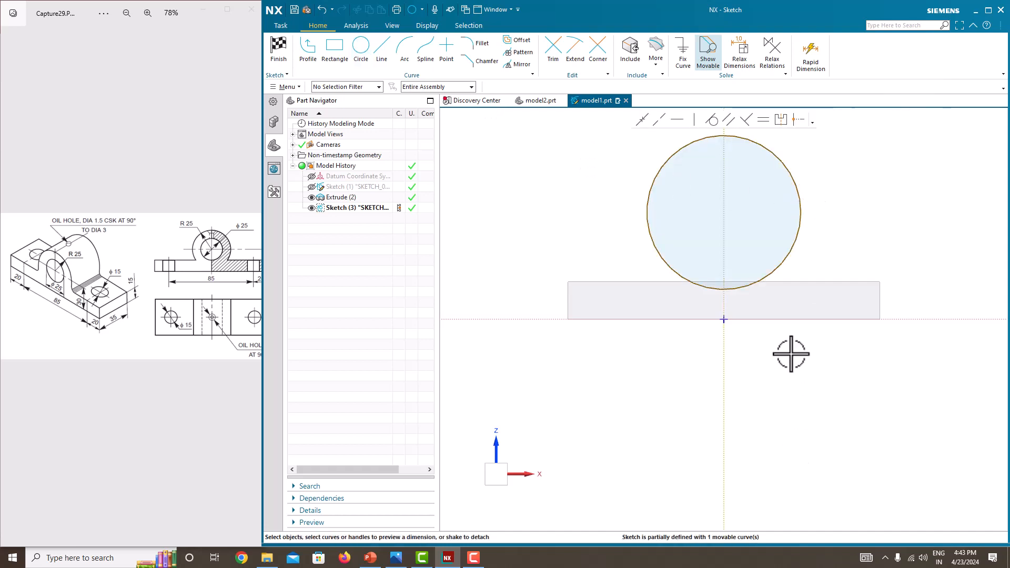
Step: Set the circle's diameter to 50 mm without scaling the whole sketch
scroll(793, 331, down, 3)
scroll(798, 297, up, 2)
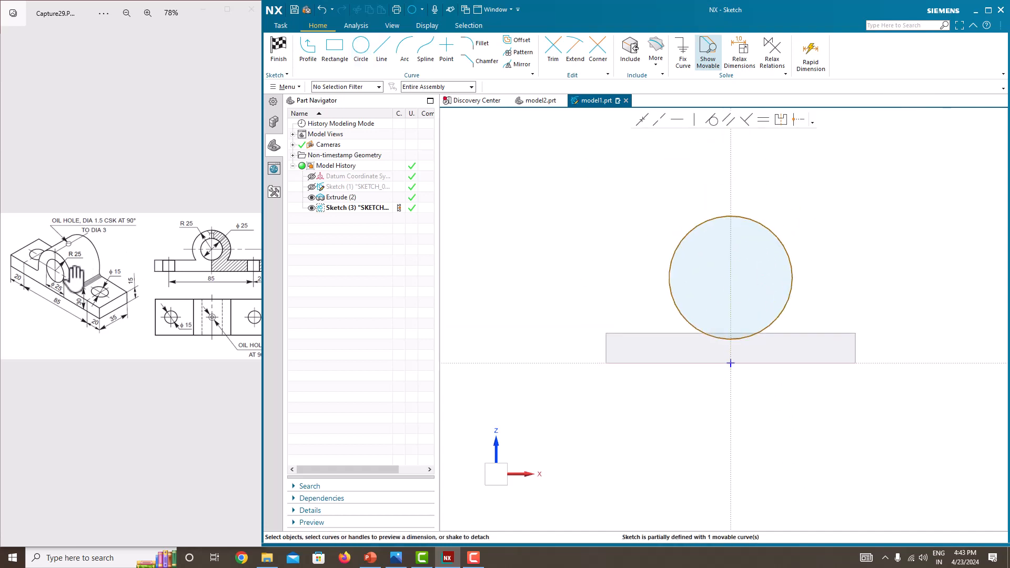
scroll(219, 251, up, 2)
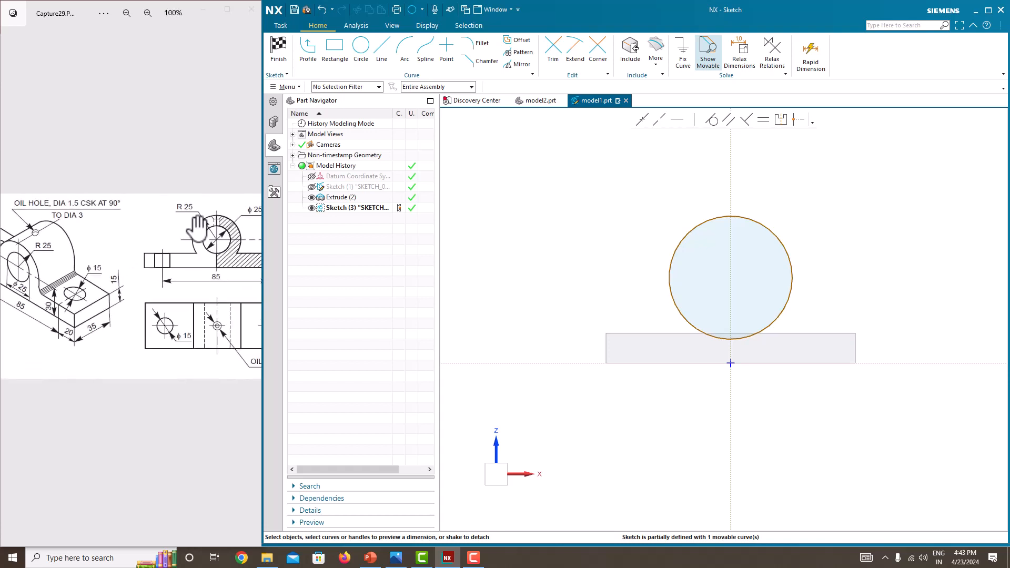
click(758, 222)
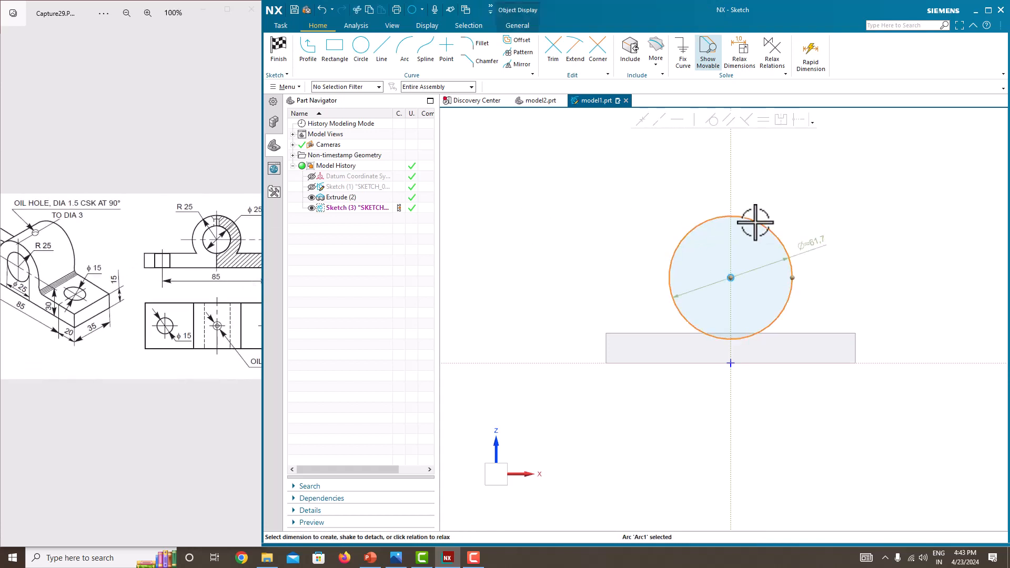
click(817, 242)
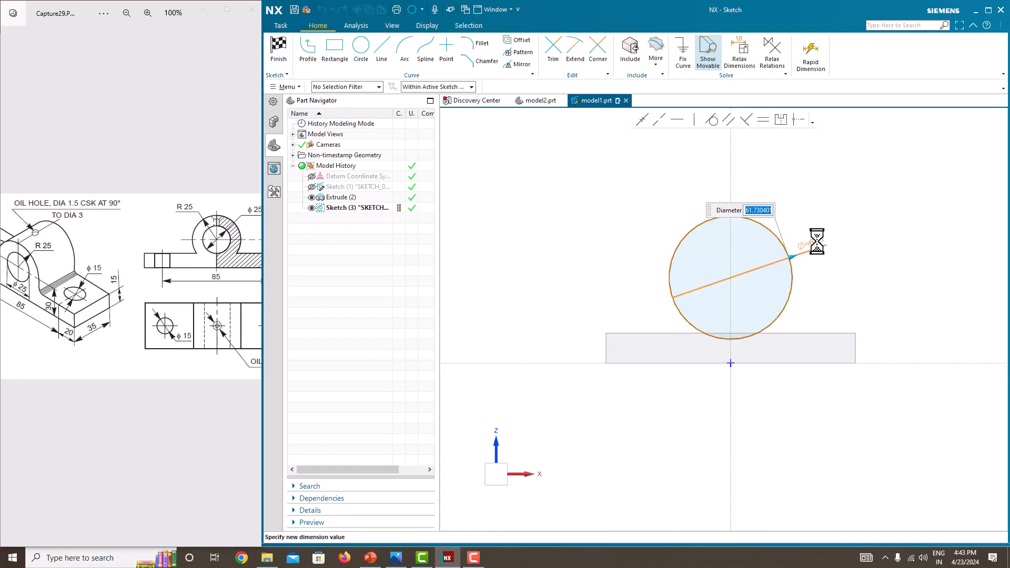
text(50)
key(Return)
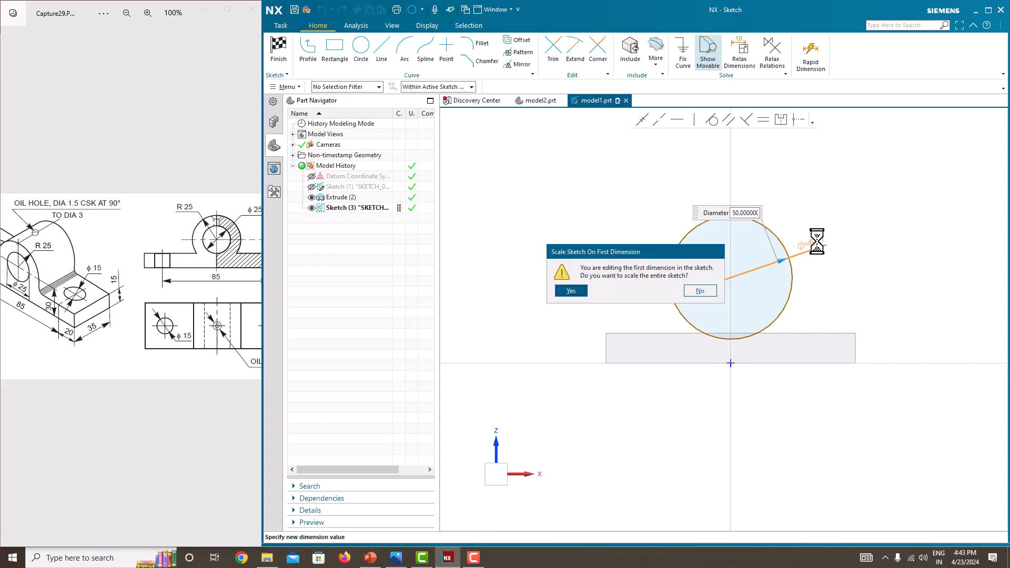
click(699, 290)
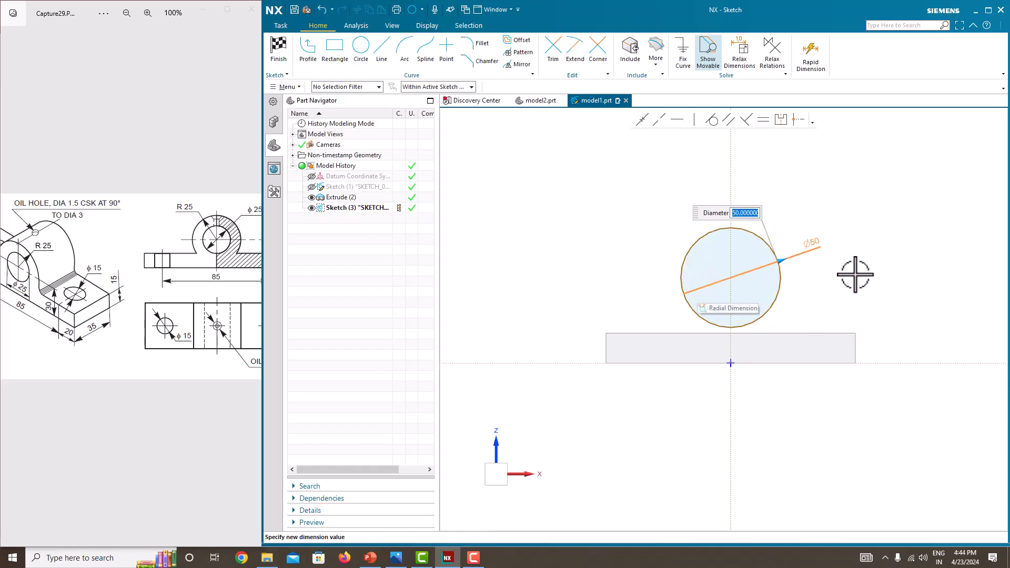
key(Escape)
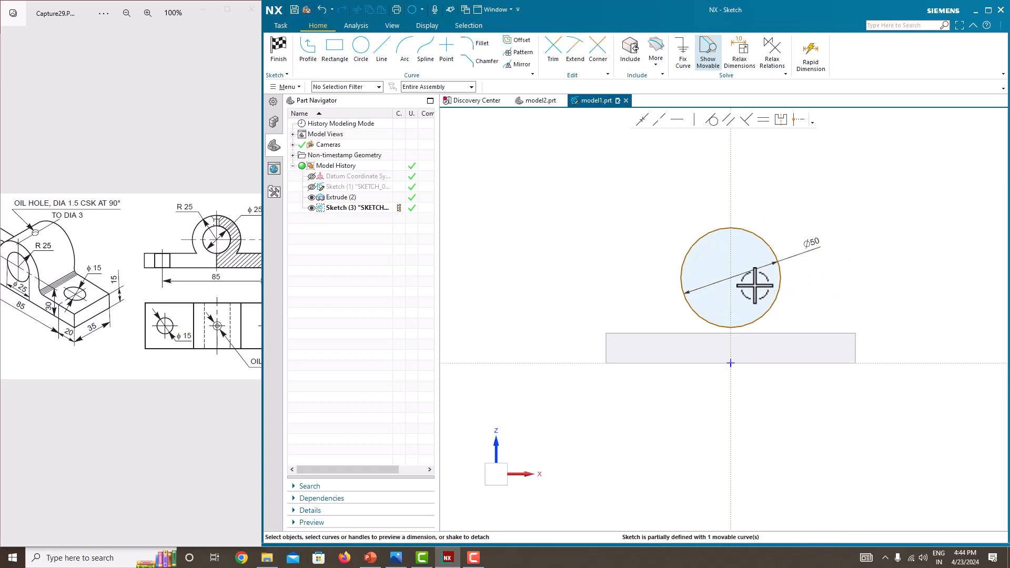
Step: Dimension the circle centre's height above the horizontal sketch axis to 30 mm
mouse_move(214, 311)
mouse_down()
mouse_move(128, 310)
mouse_move(177, 284)
mouse_move(263, 287)
mouse_up()
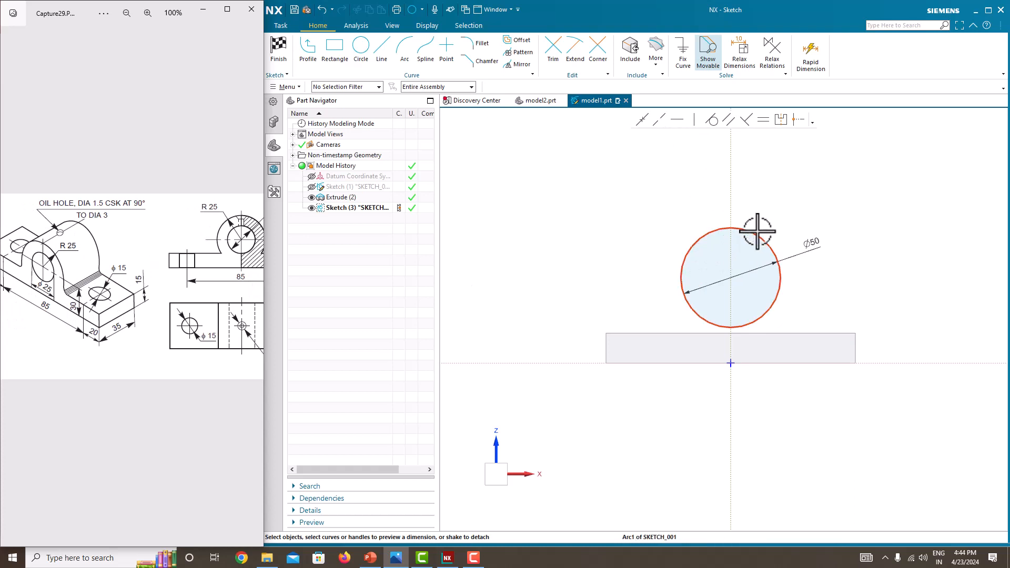
click(731, 277)
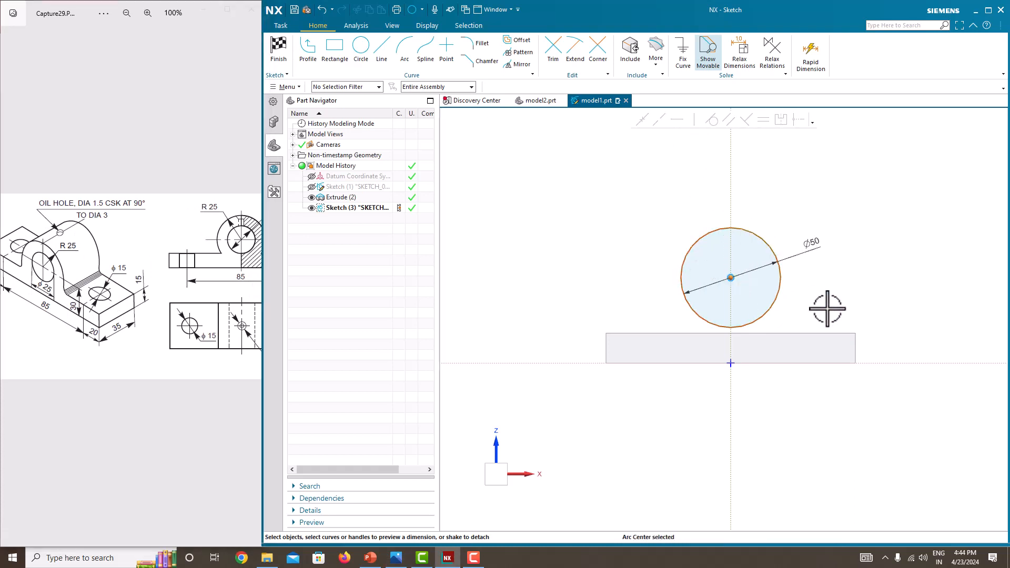
click(890, 364)
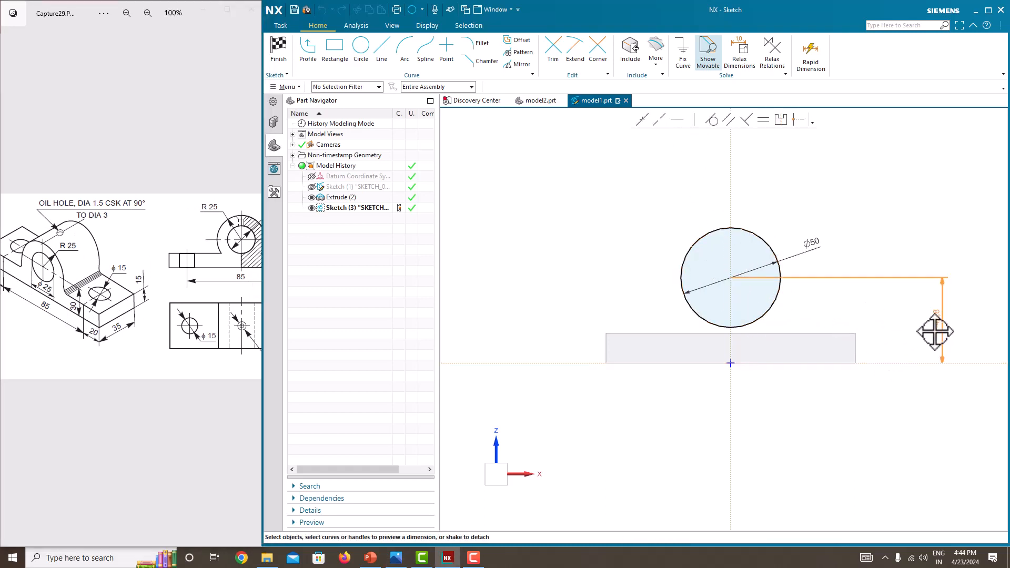
click(940, 332)
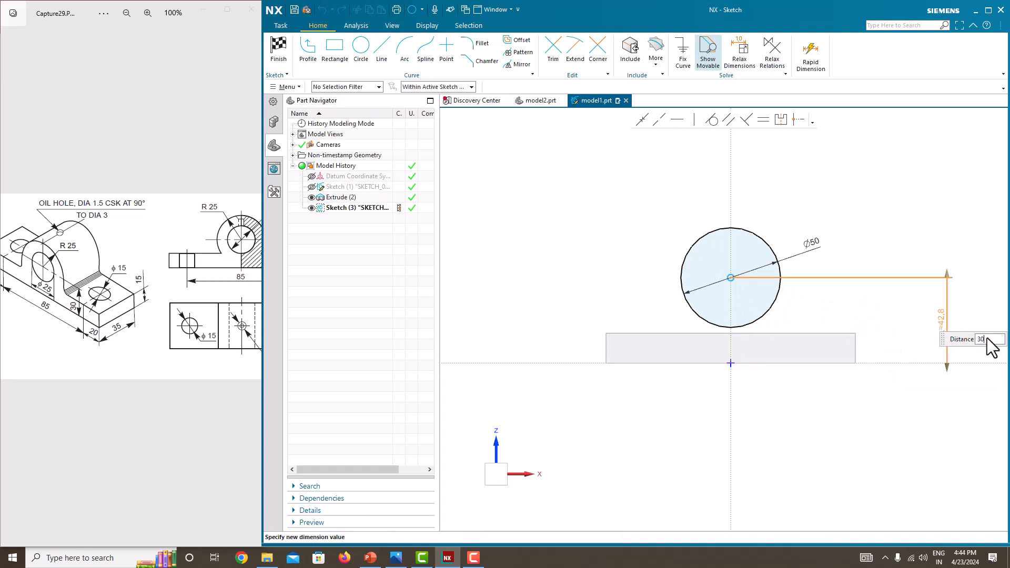
text(30)
key(Return)
click(925, 248)
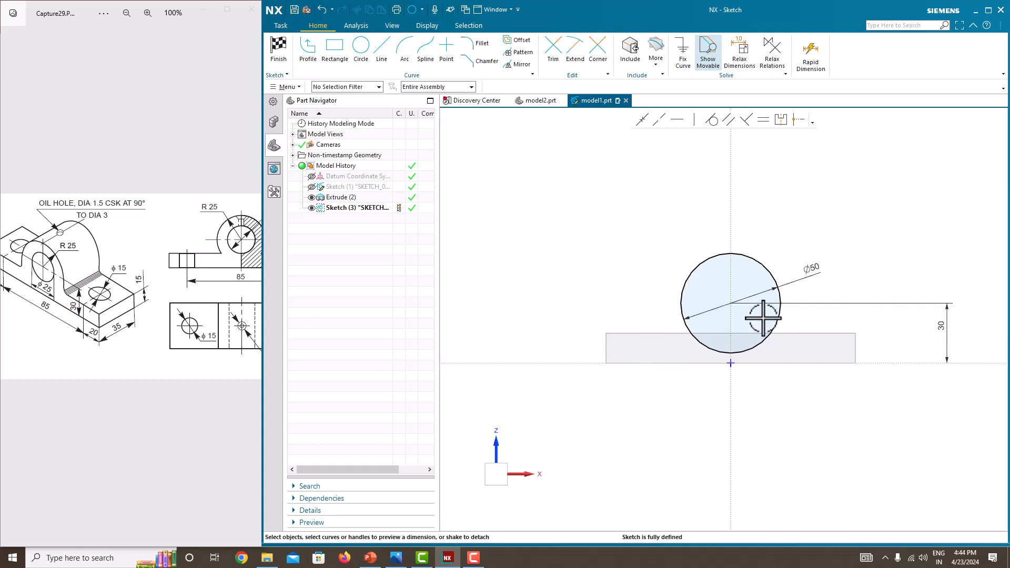
Step: Finish the sketch
right_click(634, 226)
click(633, 226)
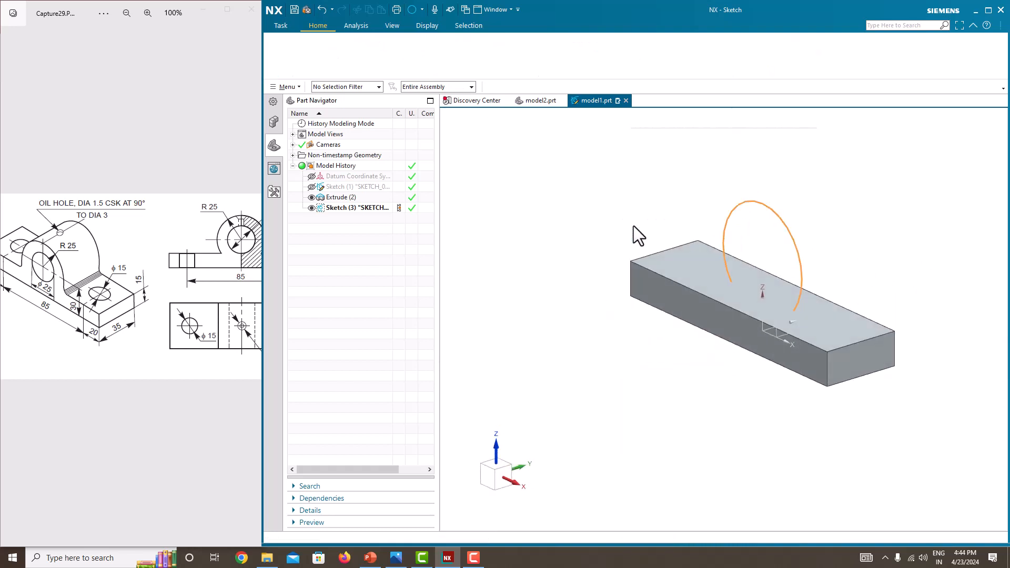
click(340, 55)
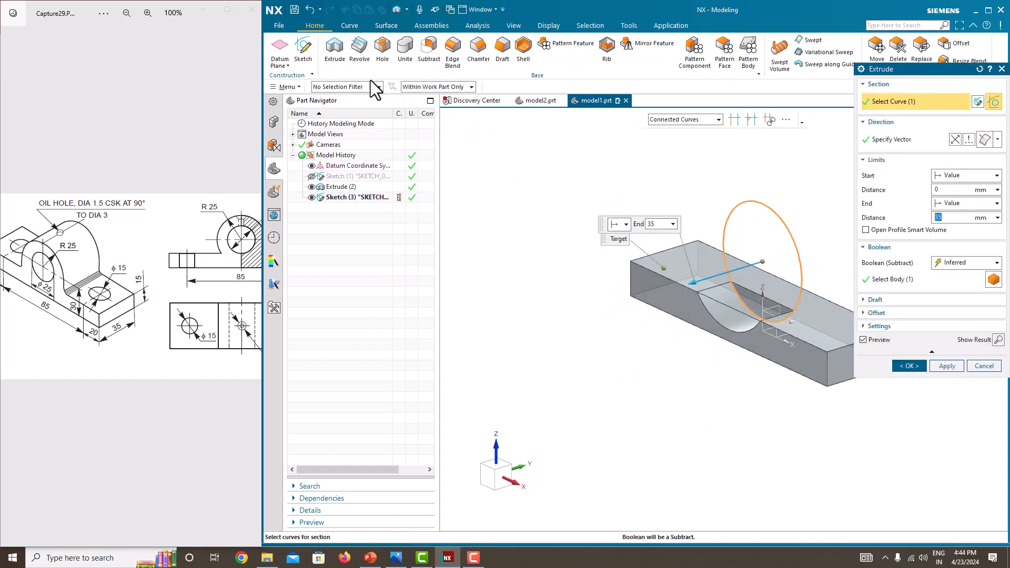
click(935, 204)
click(959, 247)
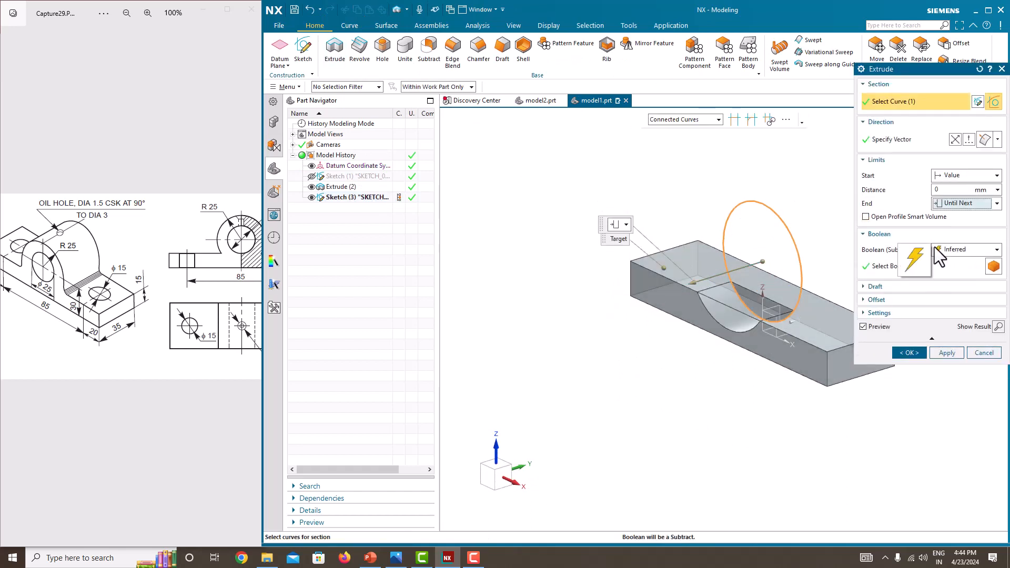
click(966, 249)
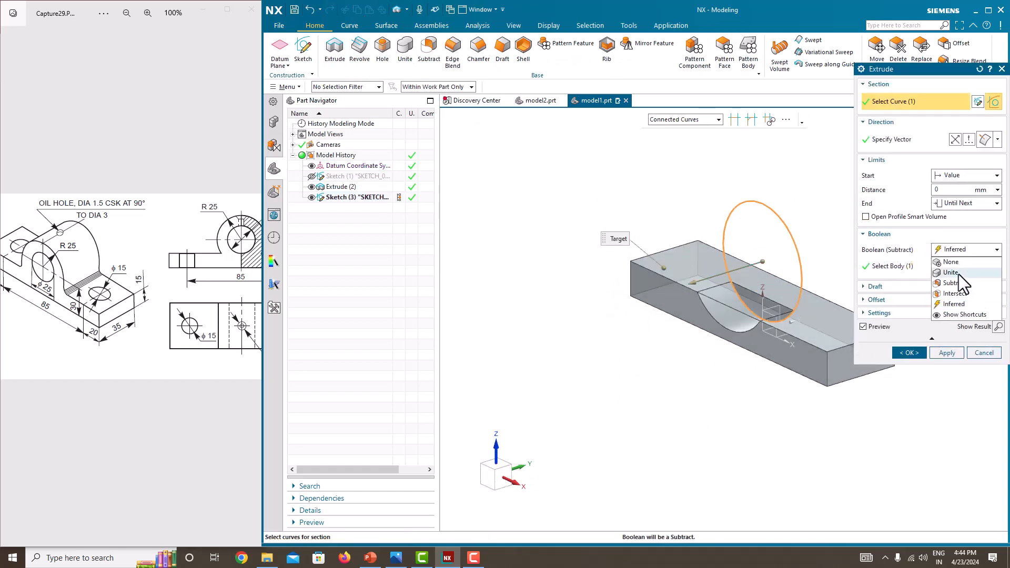
click(959, 273)
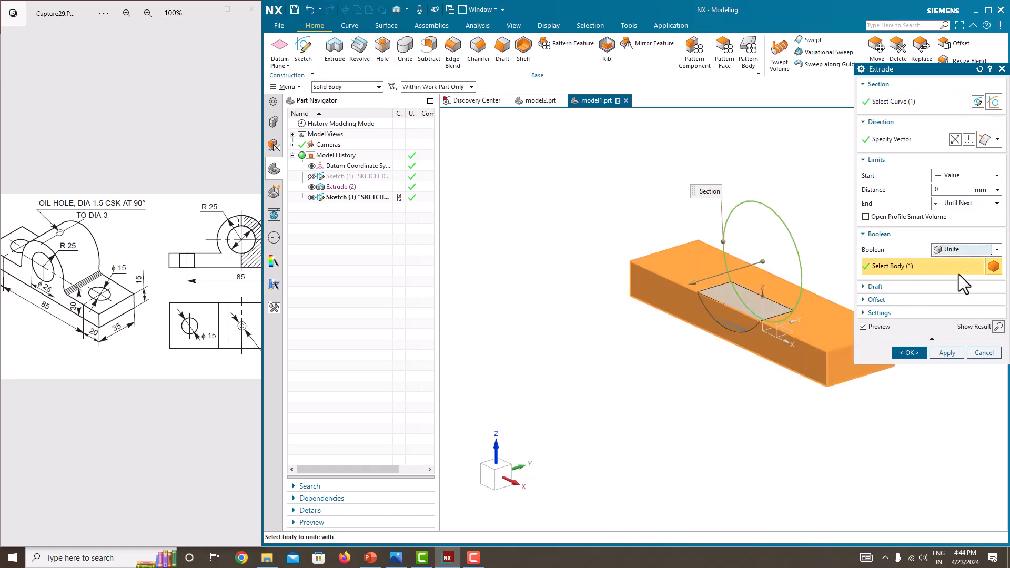
click(968, 204)
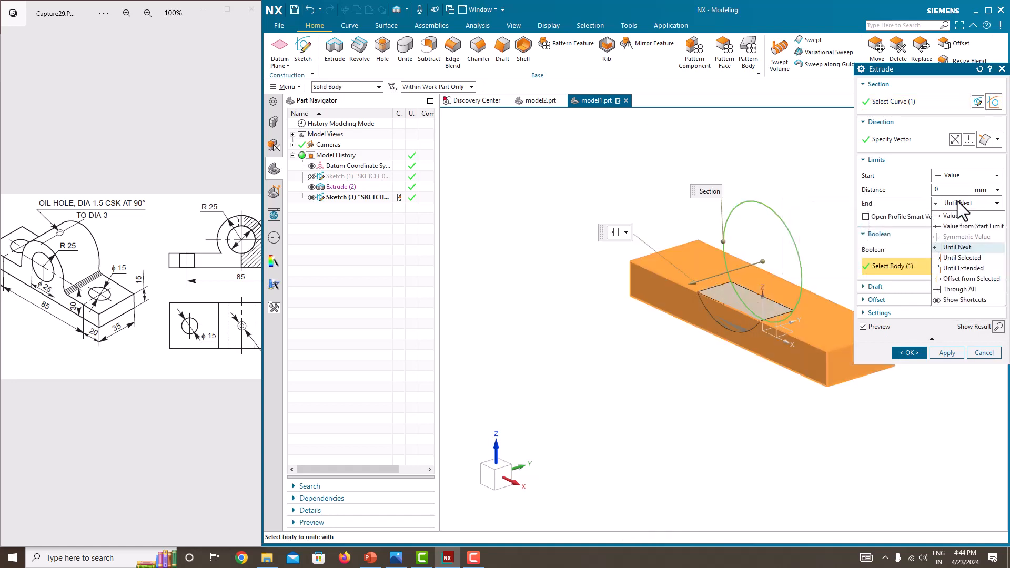
click(963, 244)
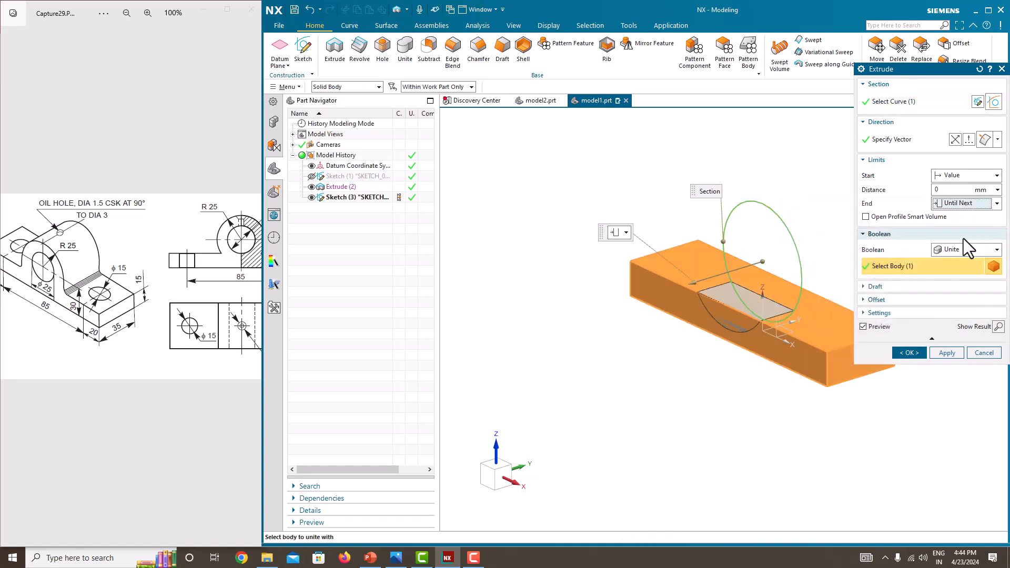
click(966, 203)
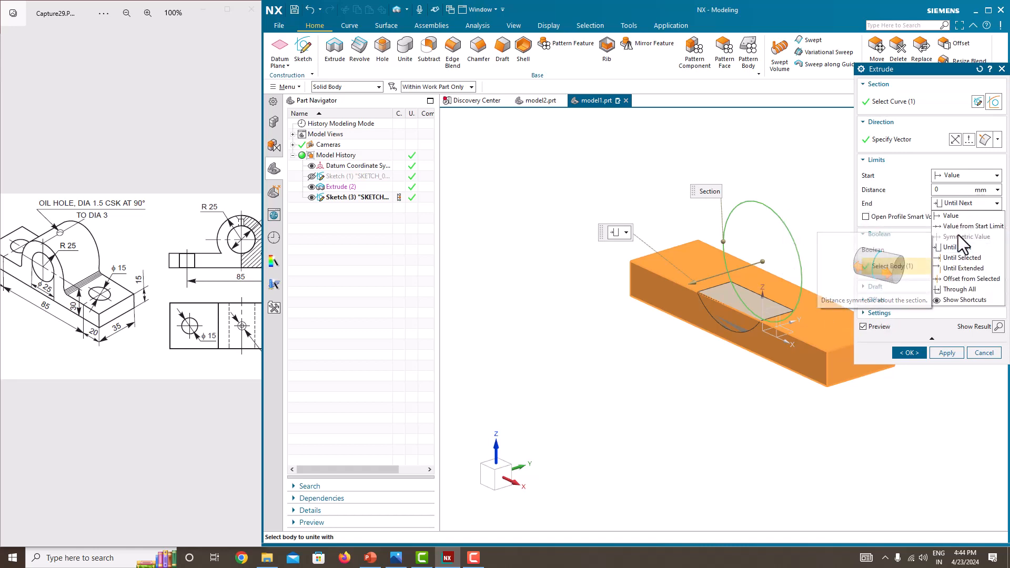
click(961, 246)
click(955, 253)
click(954, 253)
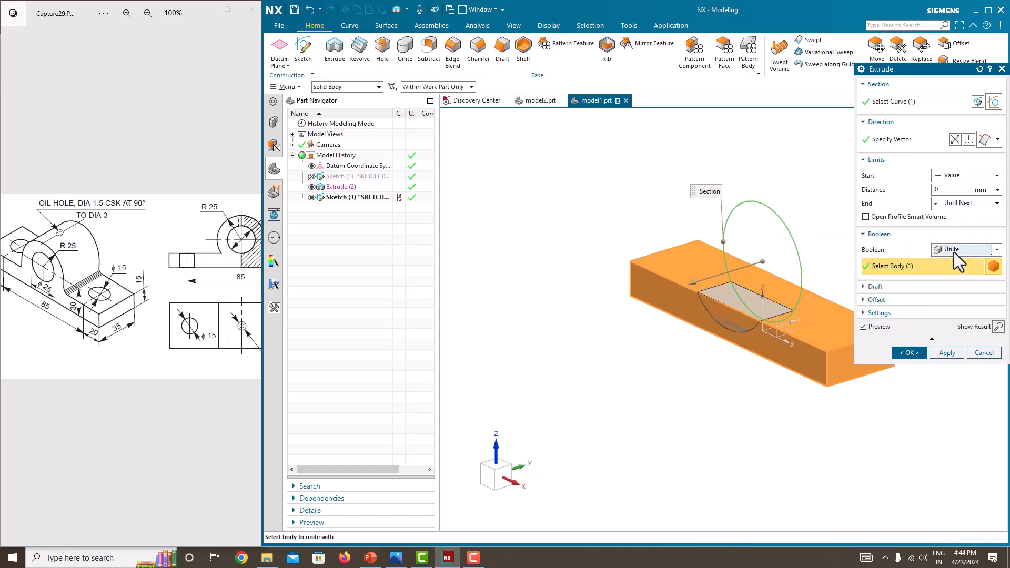
click(966, 203)
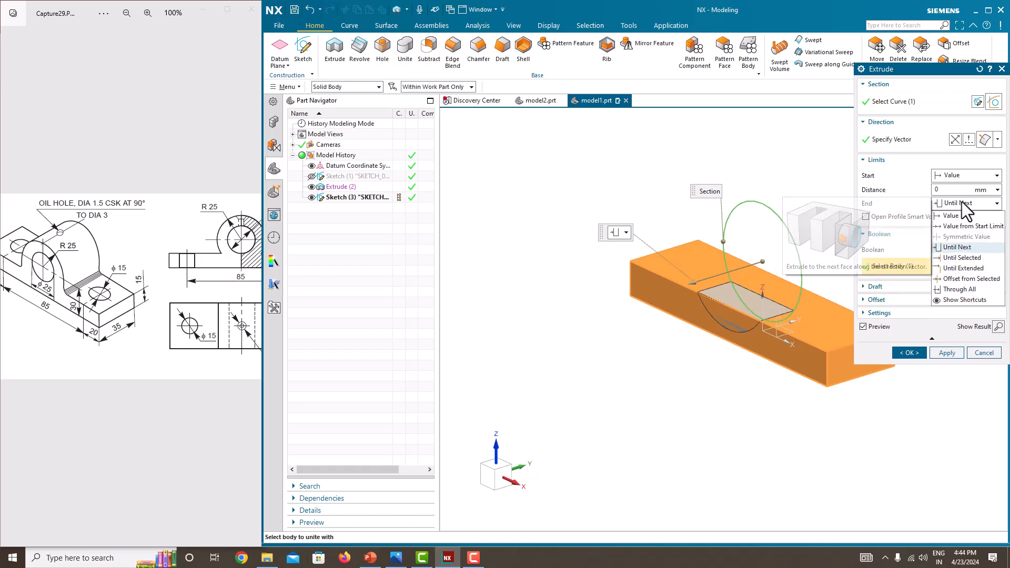
click(963, 202)
click(959, 176)
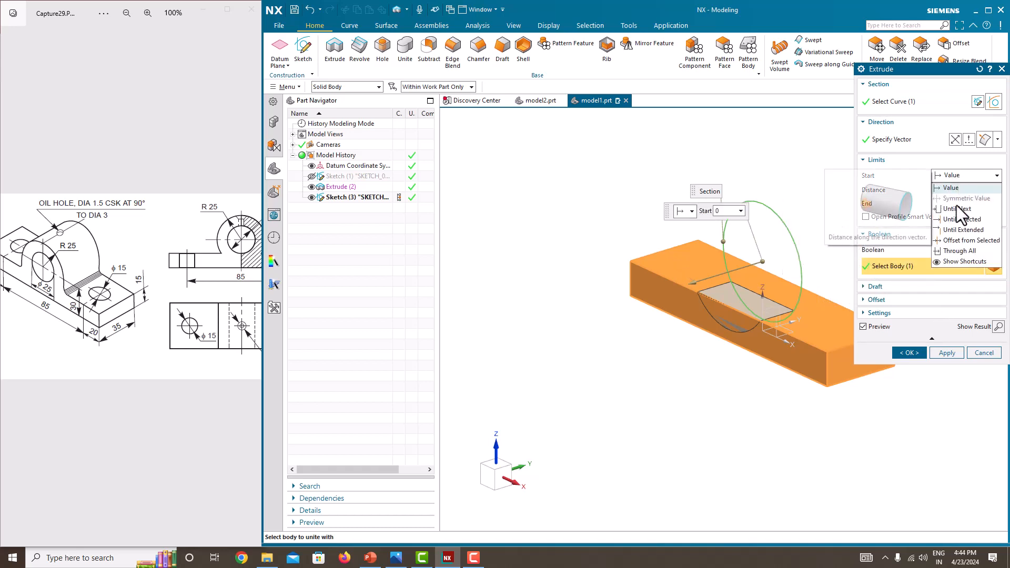
click(950, 189)
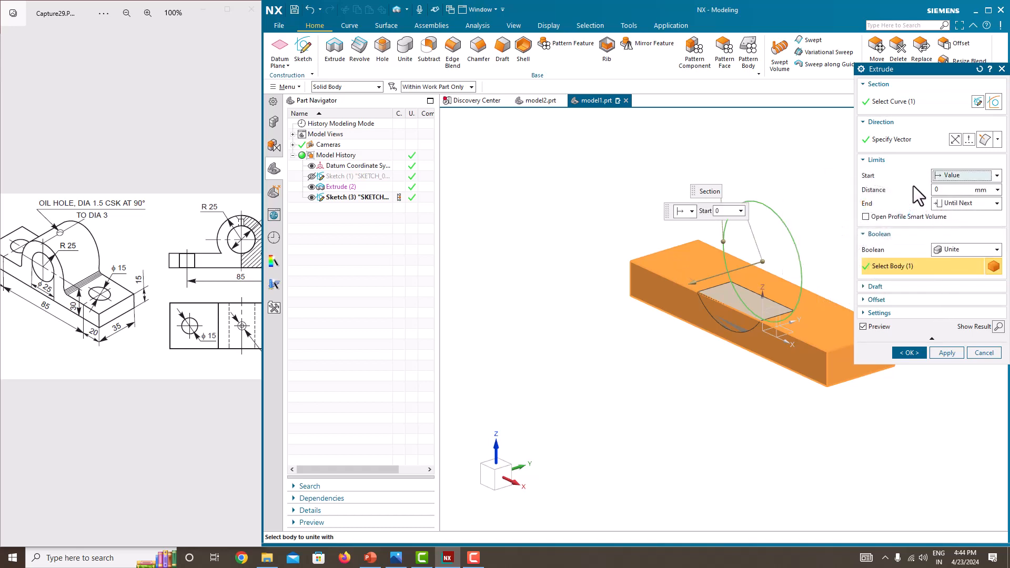
click(953, 251)
click(956, 283)
click(960, 205)
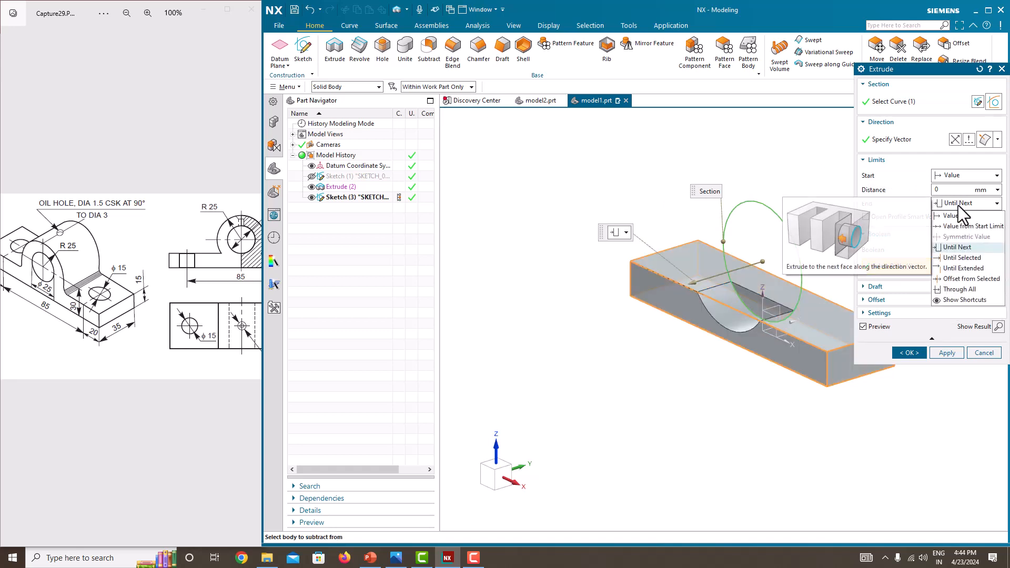
click(961, 204)
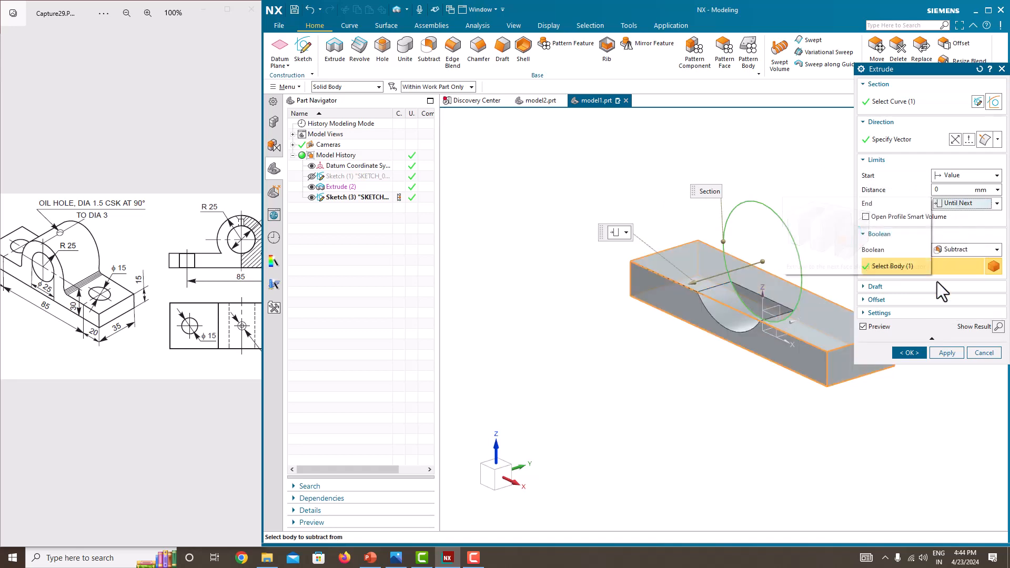
click(976, 352)
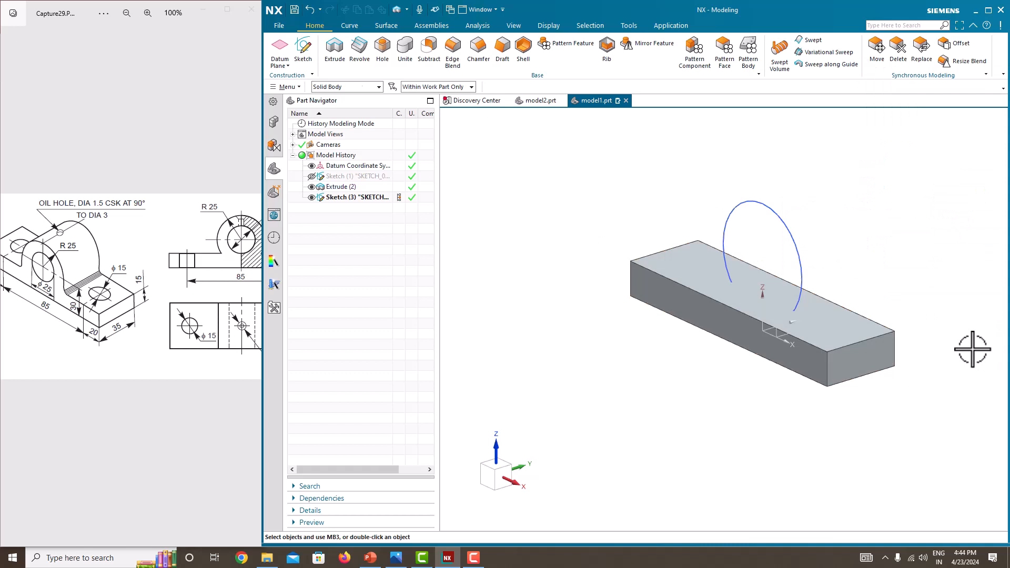
Step: Extrude the 50 mm circle sketch symmetrically to a 35 mm width and unite it with the base plate
click(799, 251)
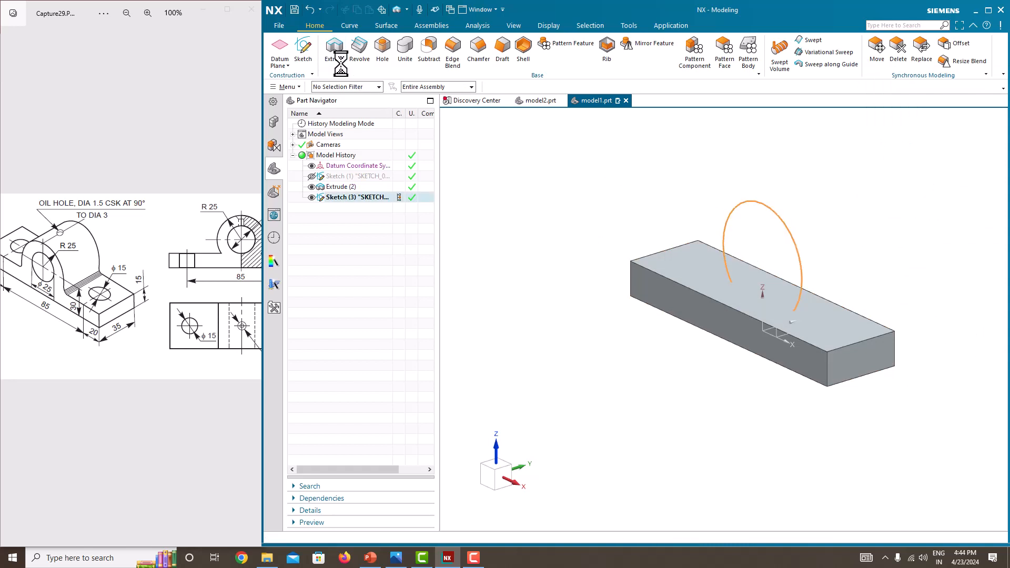
click(335, 48)
click(953, 204)
click(962, 237)
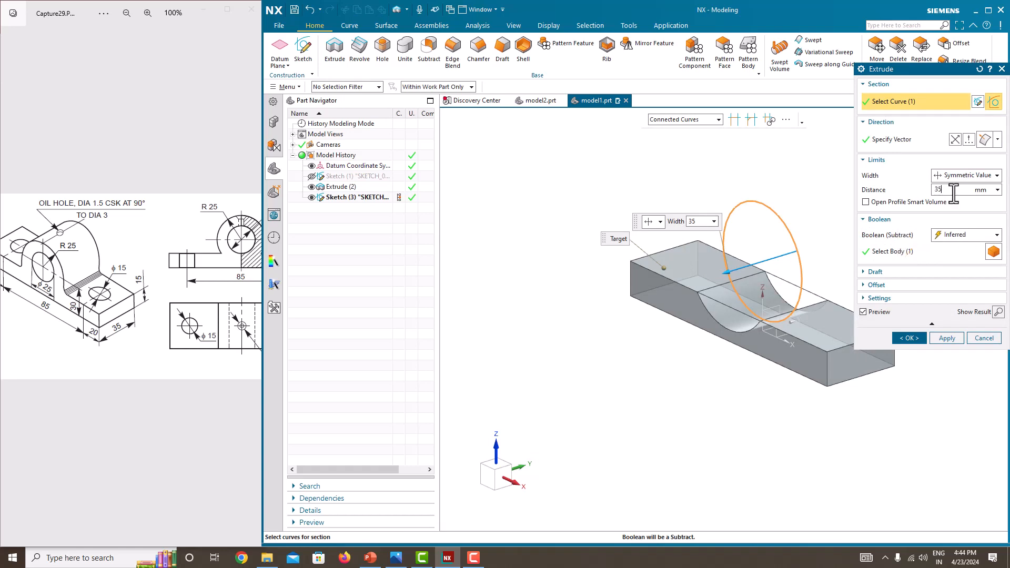
click(962, 245)
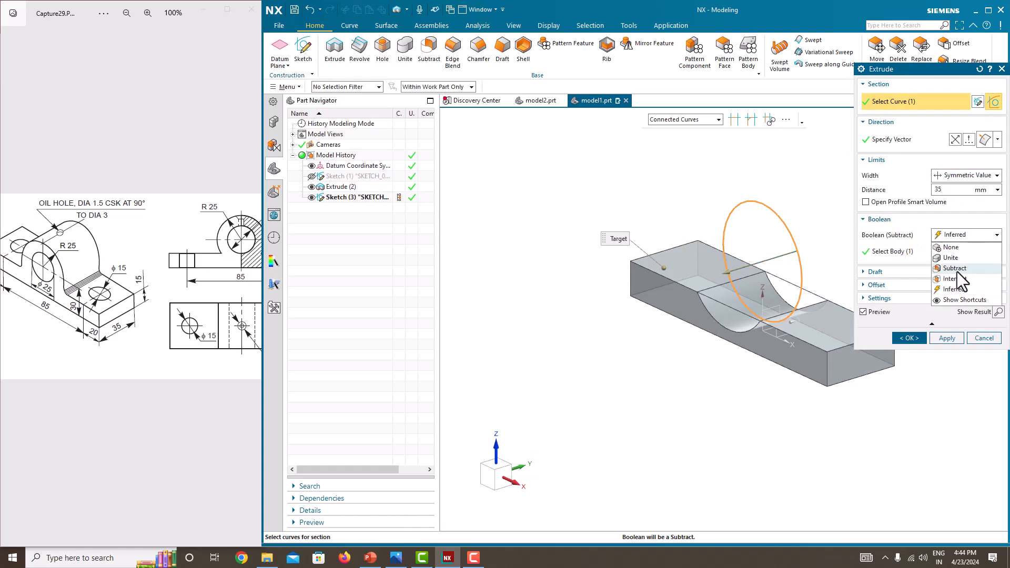
click(957, 261)
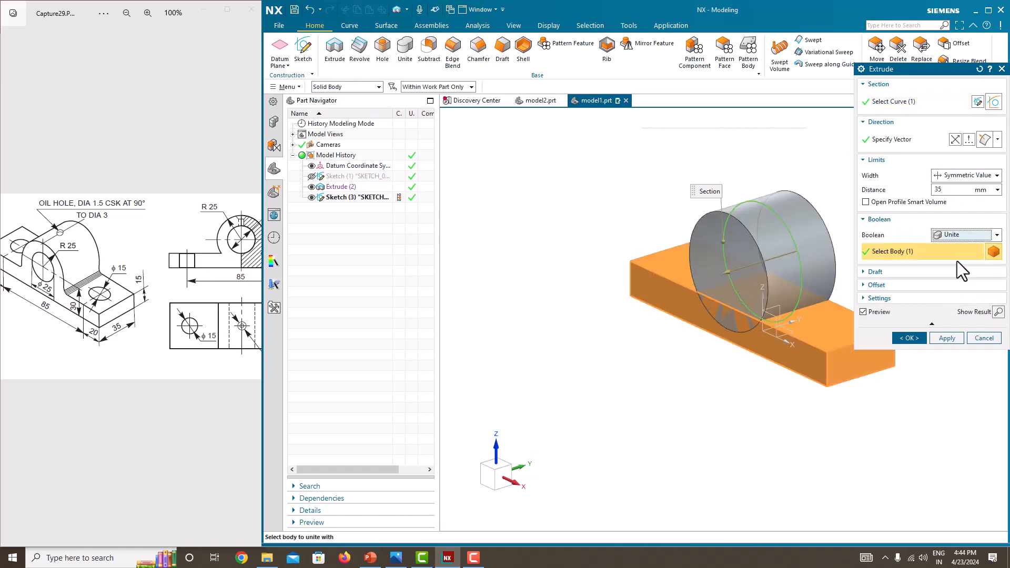
click(909, 339)
middle_drag(920, 339, 979, 337)
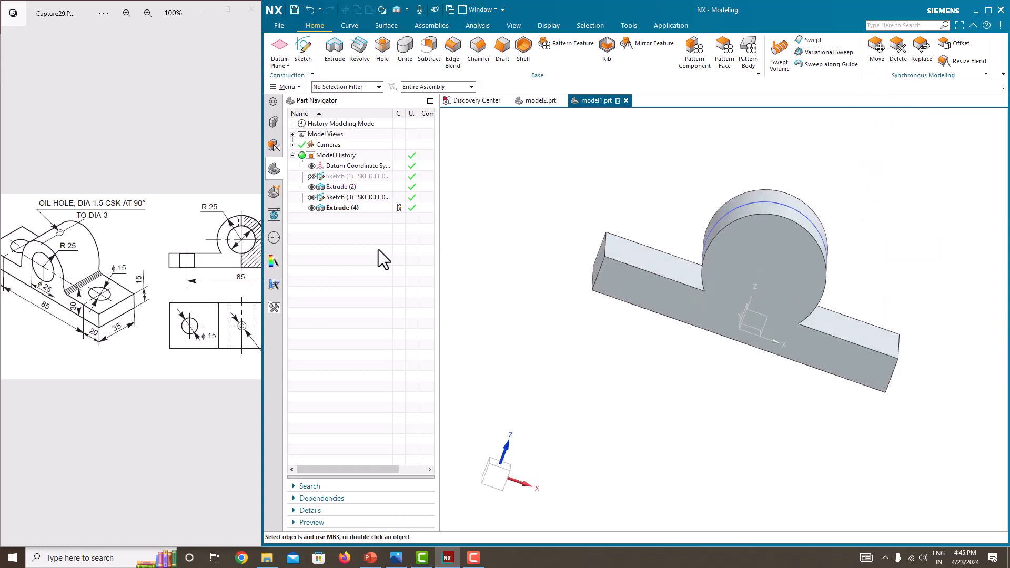
Step: Hide the boss sketch in the model history
click(309, 198)
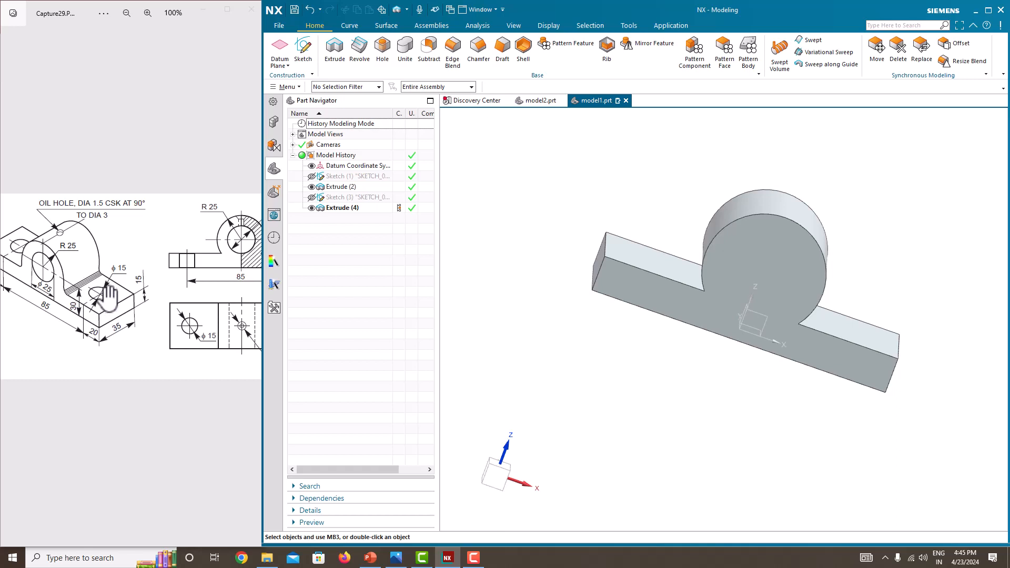
drag(98, 316, 34, 316)
mouse_move(658, 337)
middle_down()
mouse_move(614, 343)
mouse_move(757, 353)
mouse_move(765, 385)
mouse_move(711, 363)
middle_up()
Step: Create a new sketch on the top face of the base plate
click(310, 52)
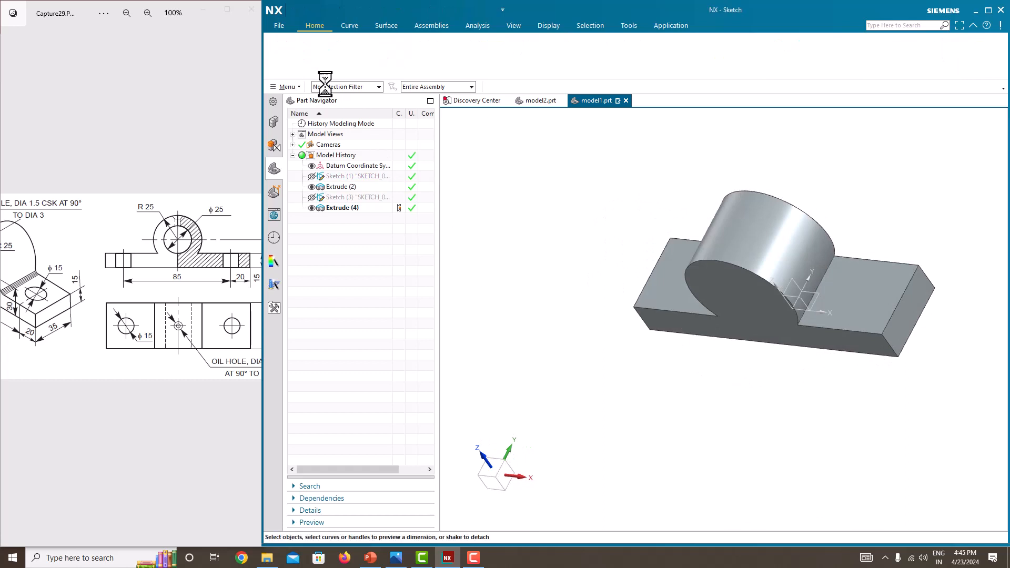
click(867, 310)
middle_drag(840, 352, 927, 360)
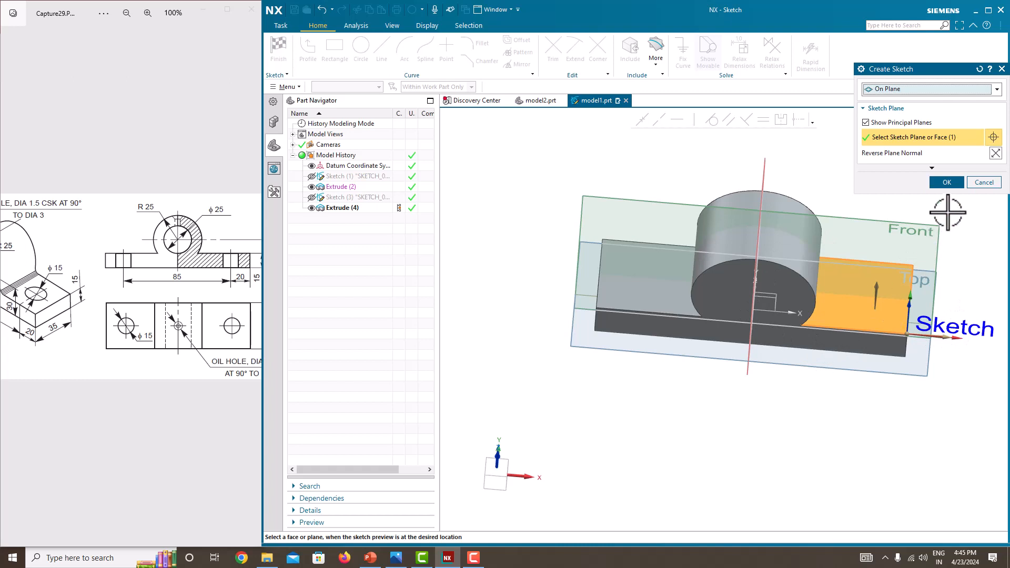
click(946, 182)
scroll(735, 318, down, 2)
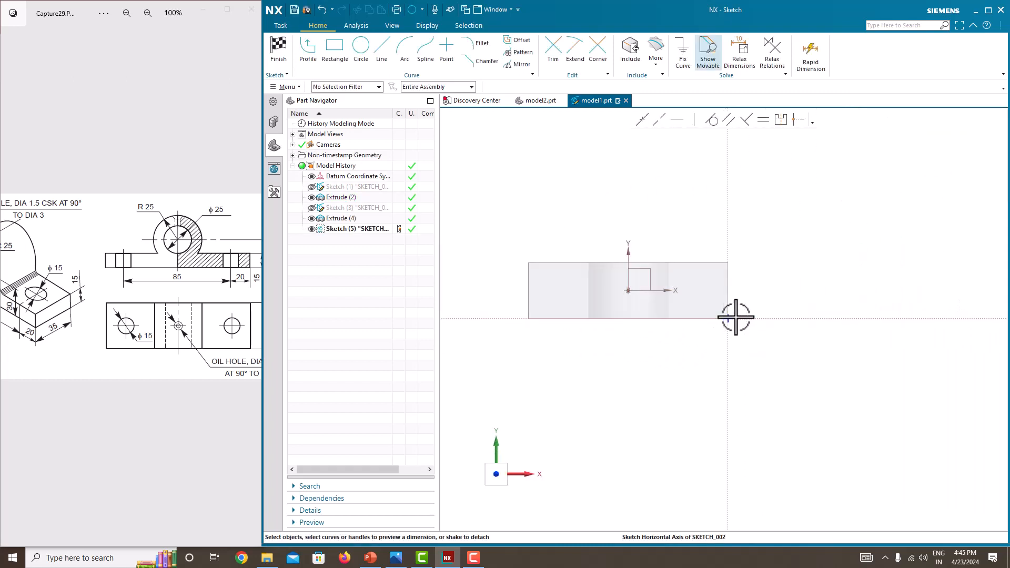
scroll(659, 319, up, 2)
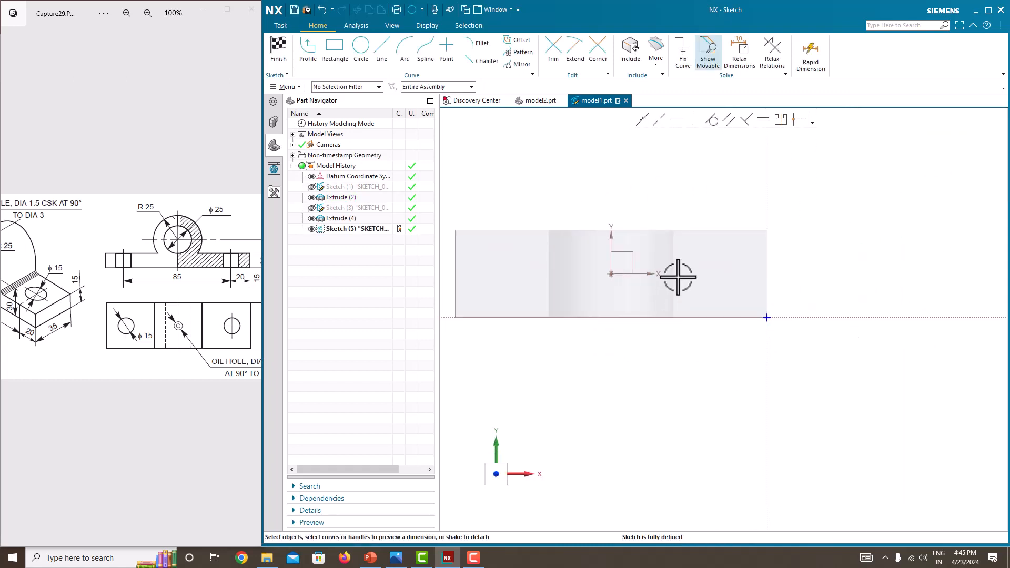
scroll(740, 276, up, 1)
scroll(740, 275, down, 2)
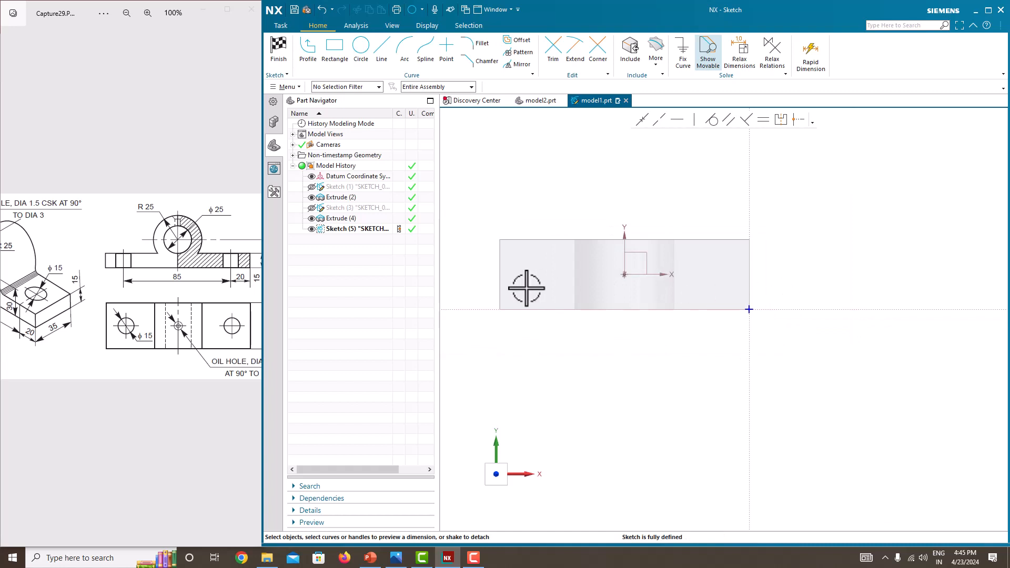
Step: Draw a horizontal line along the sketch's horizontal axis from the plate's left edge past its right end
click(381, 50)
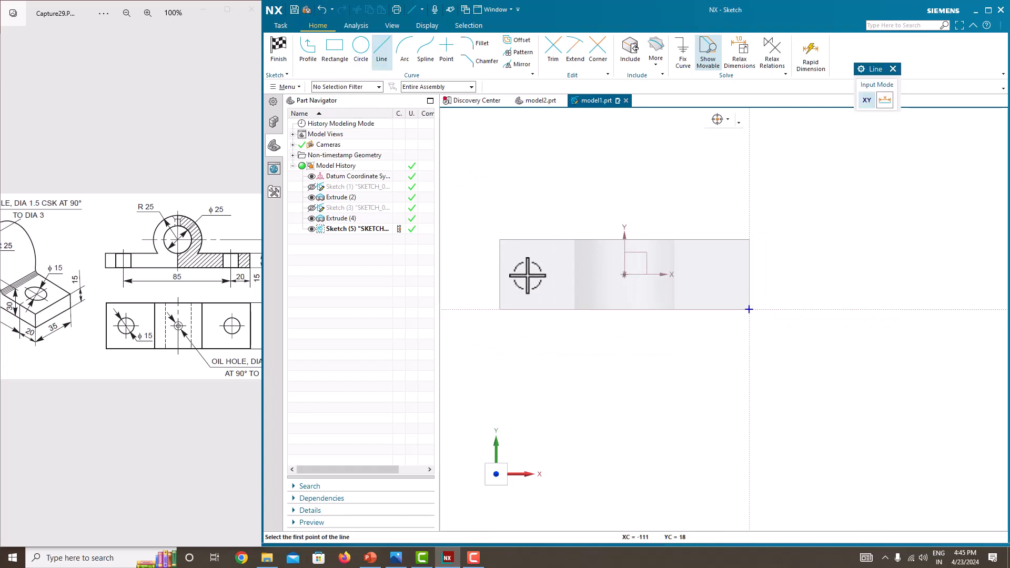
click(414, 87)
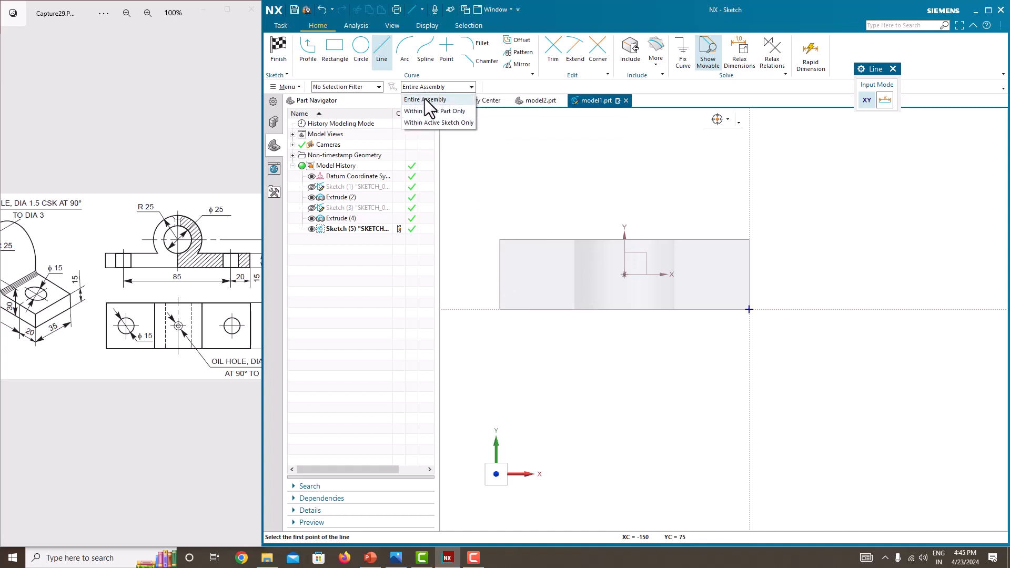
click(425, 99)
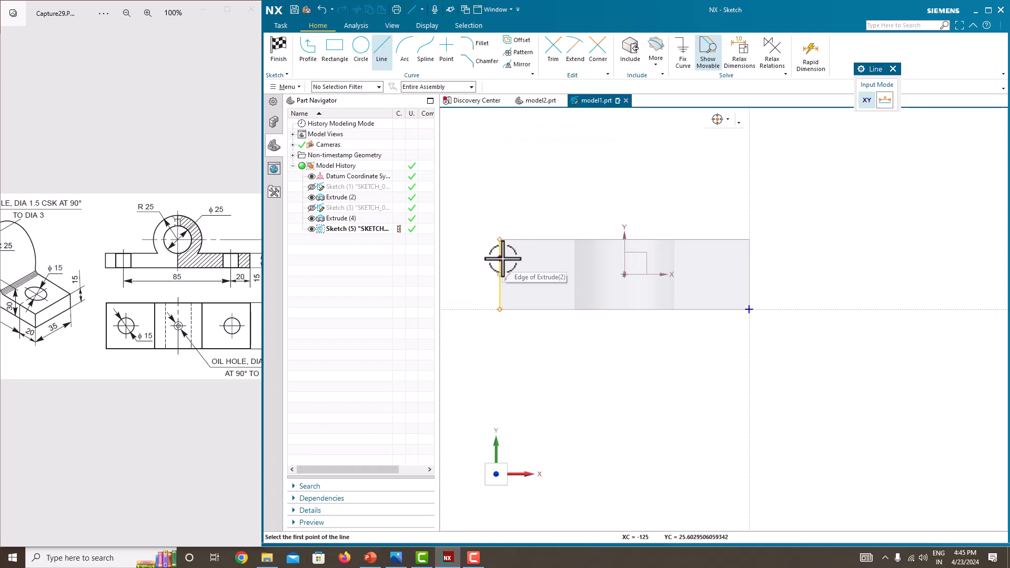
click(500, 274)
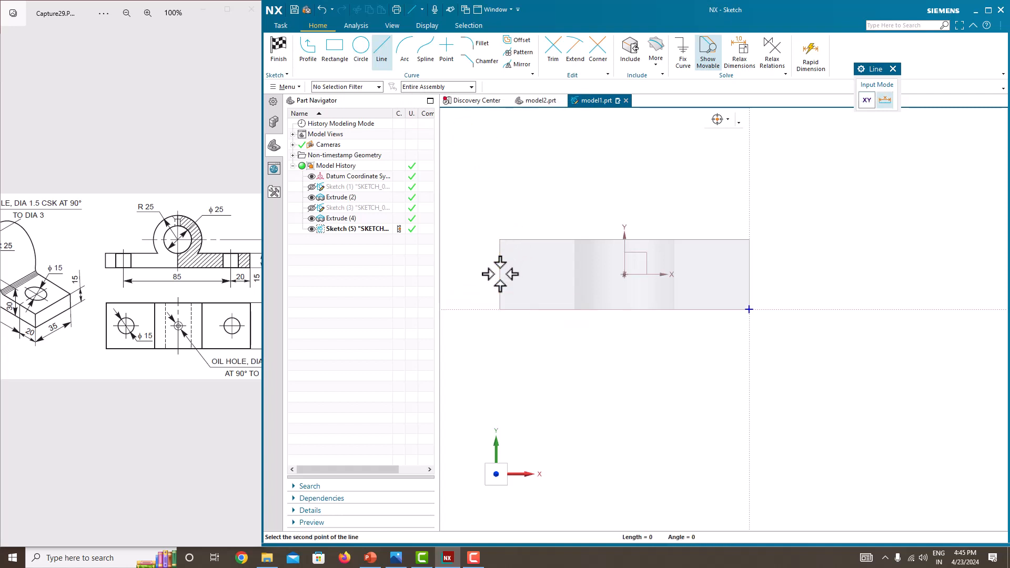
click(763, 274)
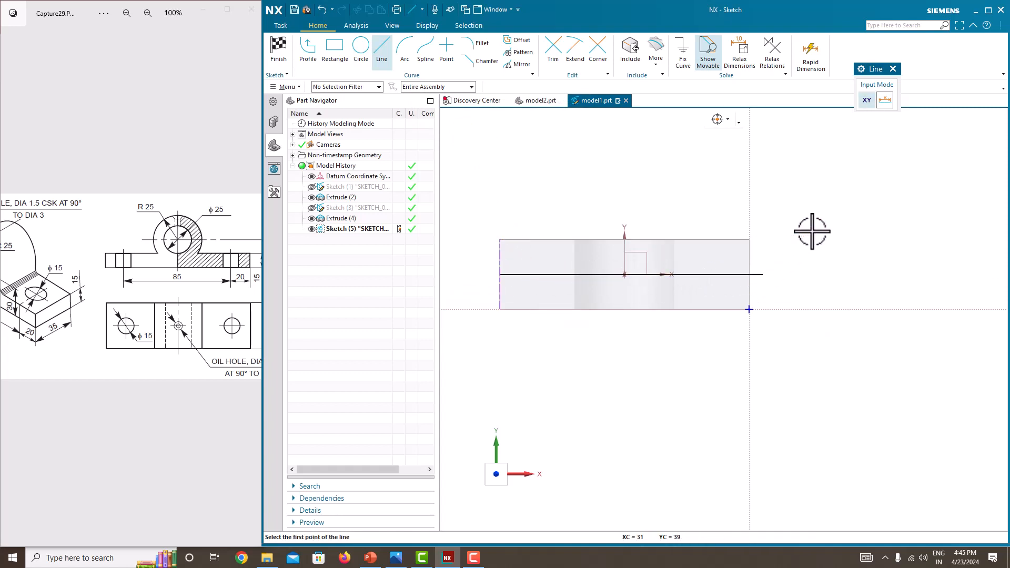
key(Escape)
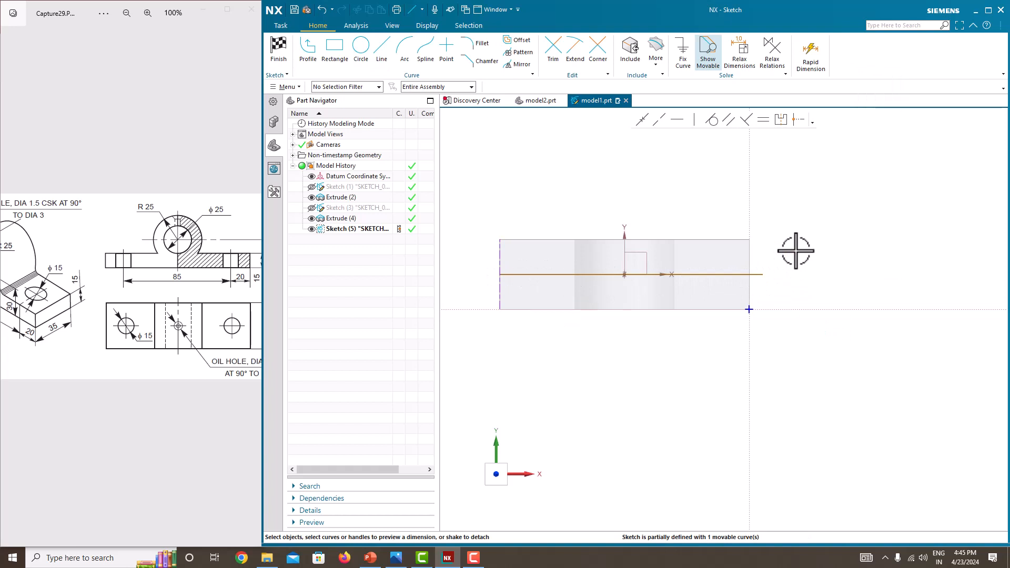
Step: Dimension the line's length as 130 mm
click(724, 274)
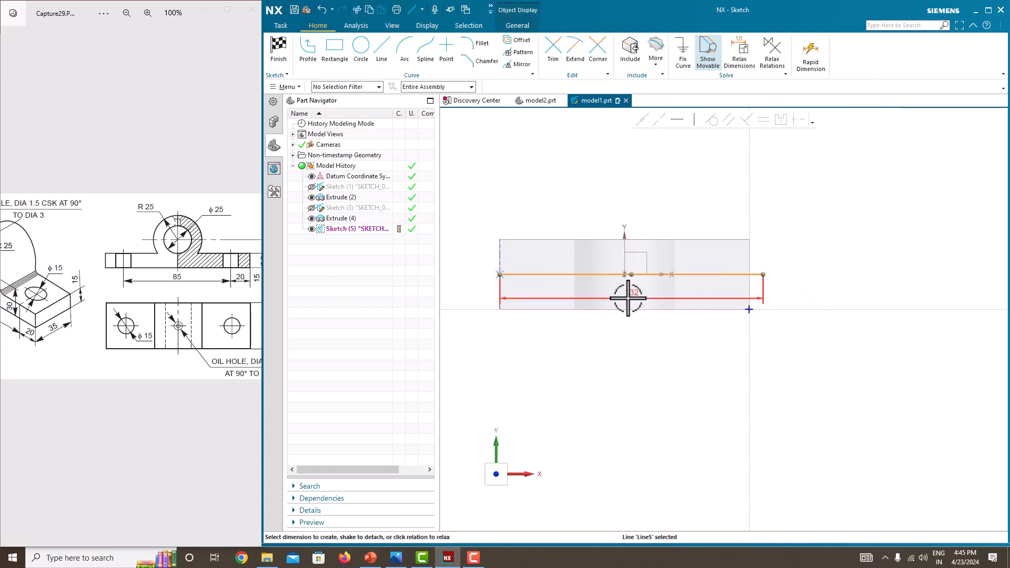
click(628, 298)
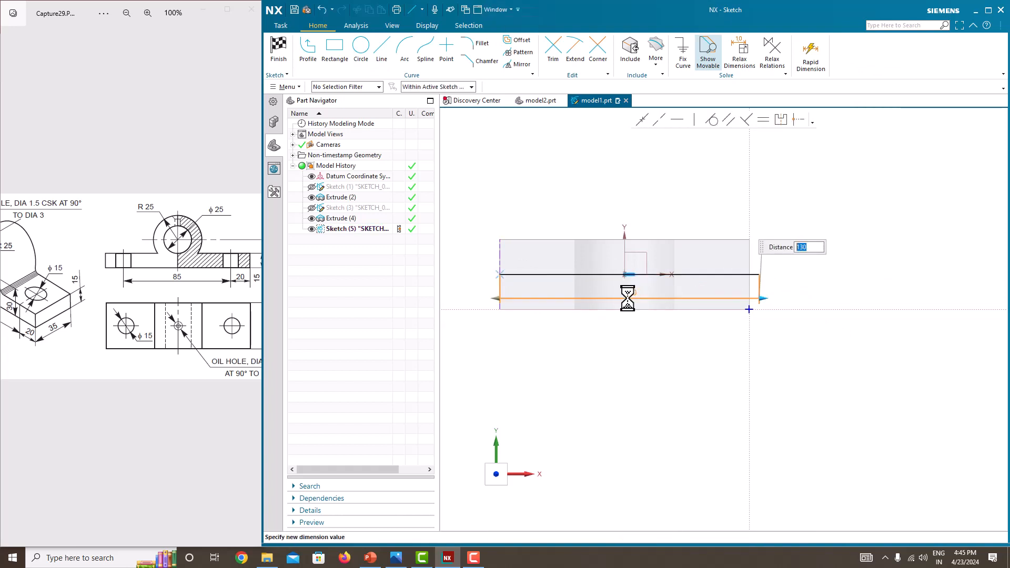
key(Return)
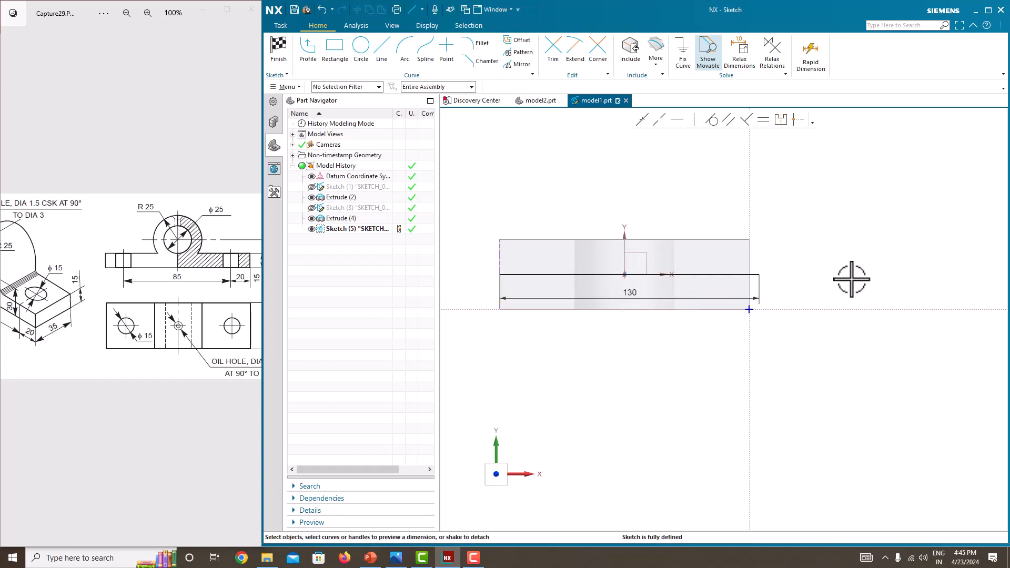
Step: Convert the horizontal line to a reference line and fix it in place
click(744, 274)
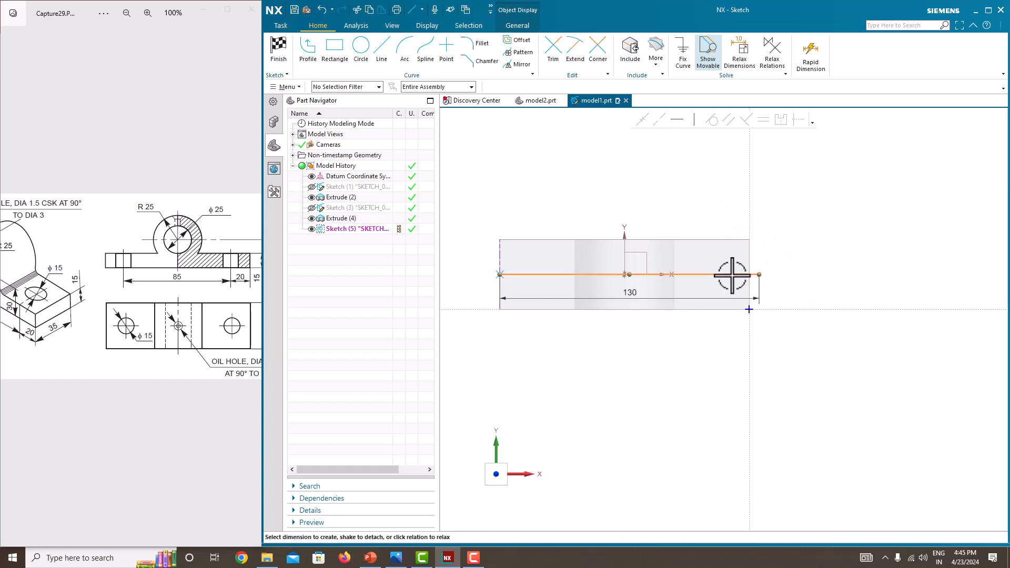
key(Escape)
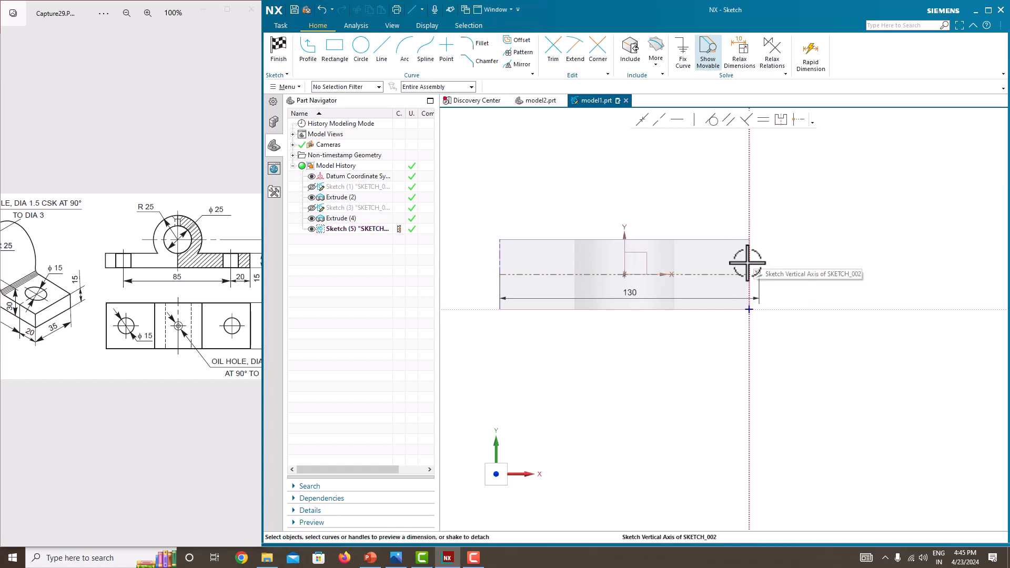
click(746, 274)
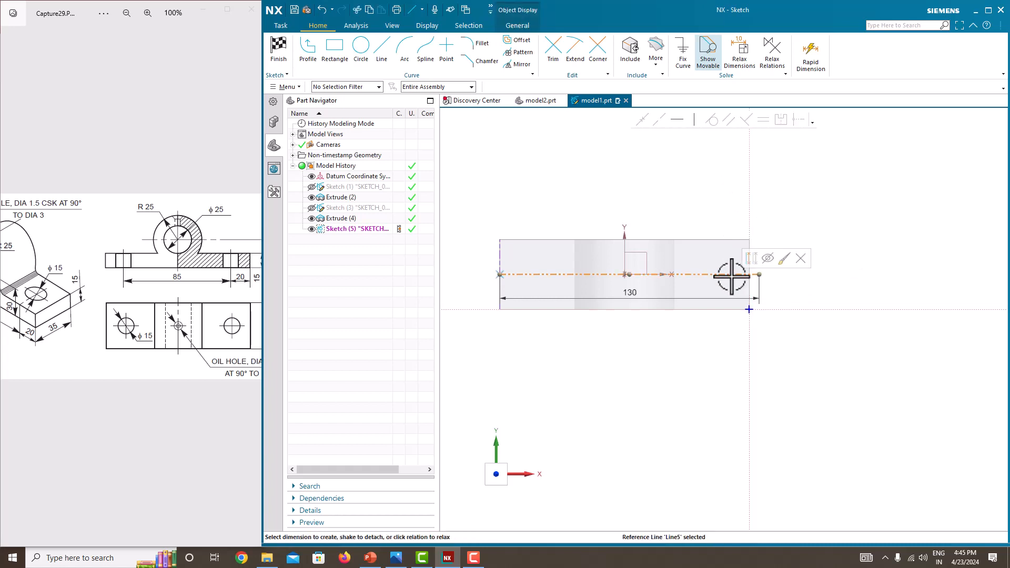
click(683, 53)
click(905, 141)
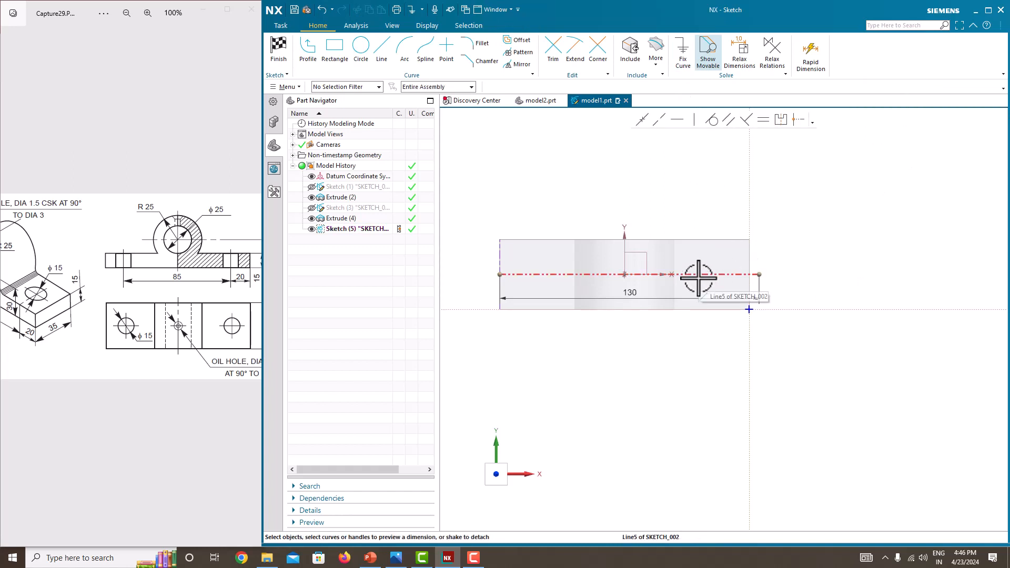
Step: Draw a small circle centred on the reference line near the plate's right end
click(361, 50)
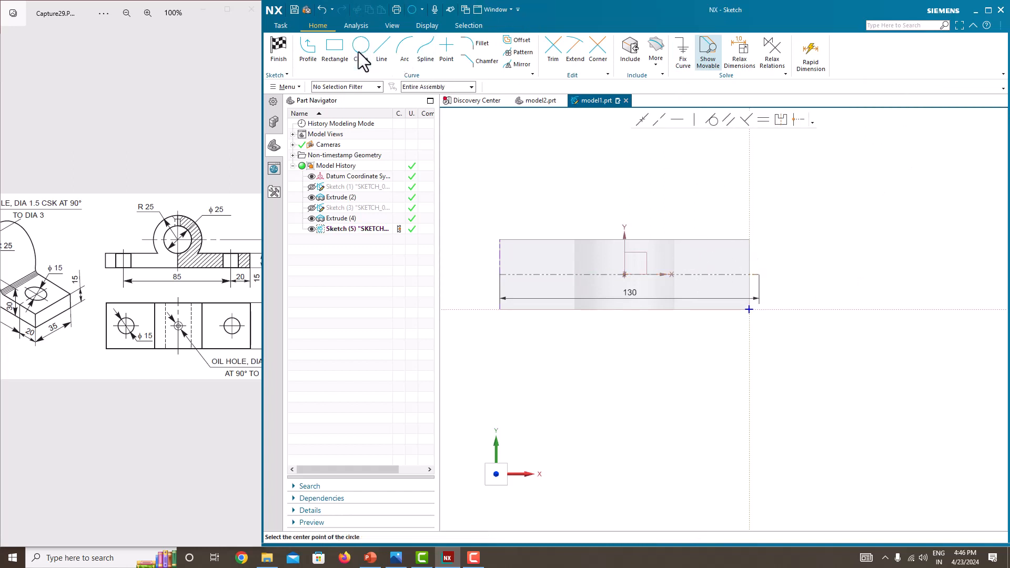
click(721, 274)
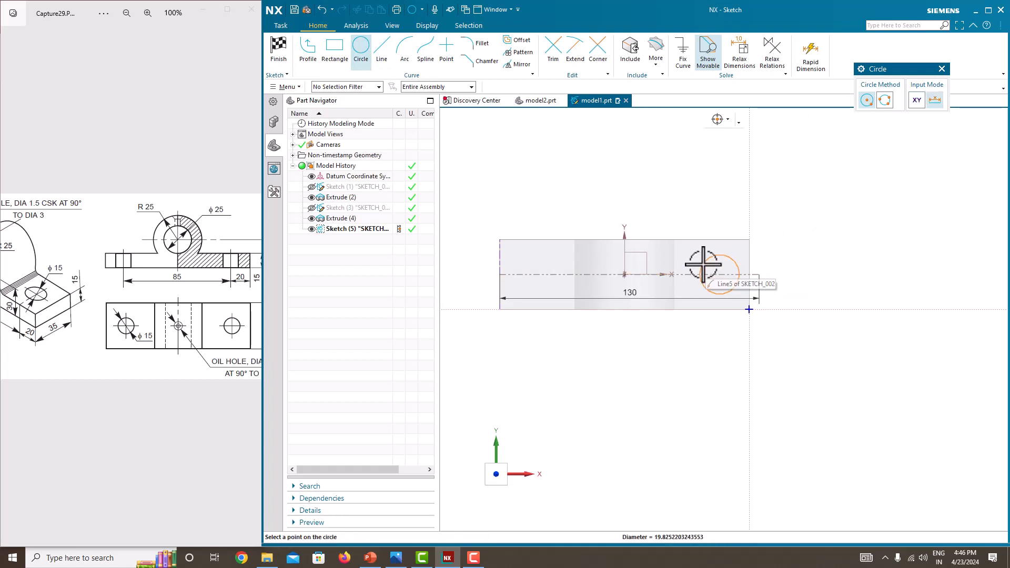
click(703, 266)
key(Escape)
scroll(714, 254, up, 3)
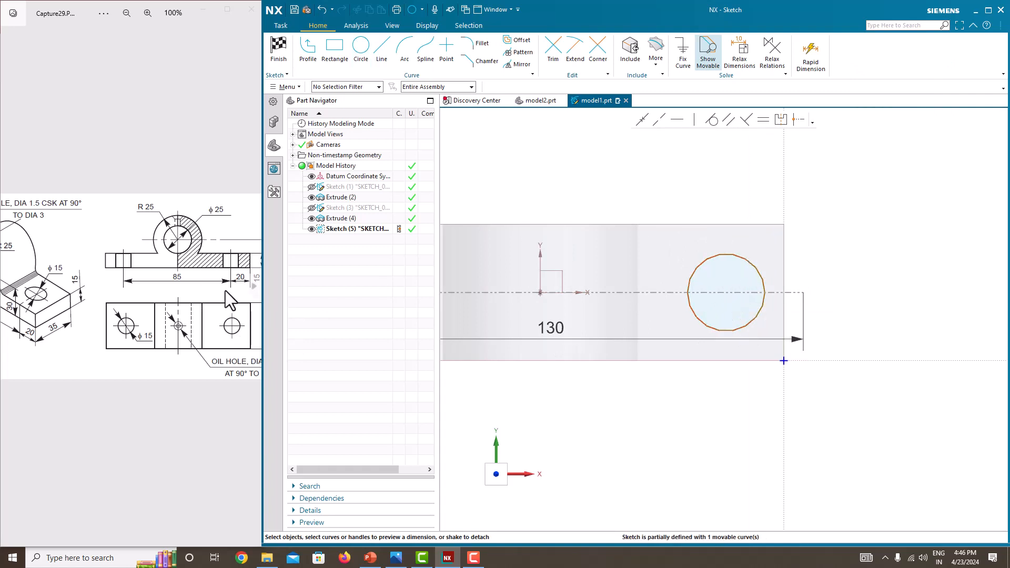
Step: Set the circle's diameter to 15 mm
click(65, 321)
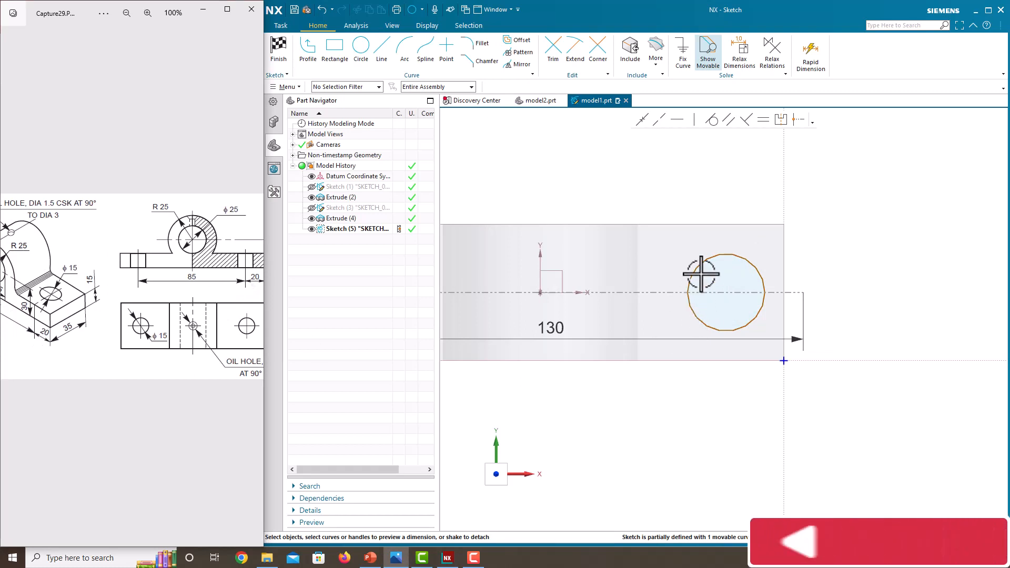
click(737, 256)
click(811, 251)
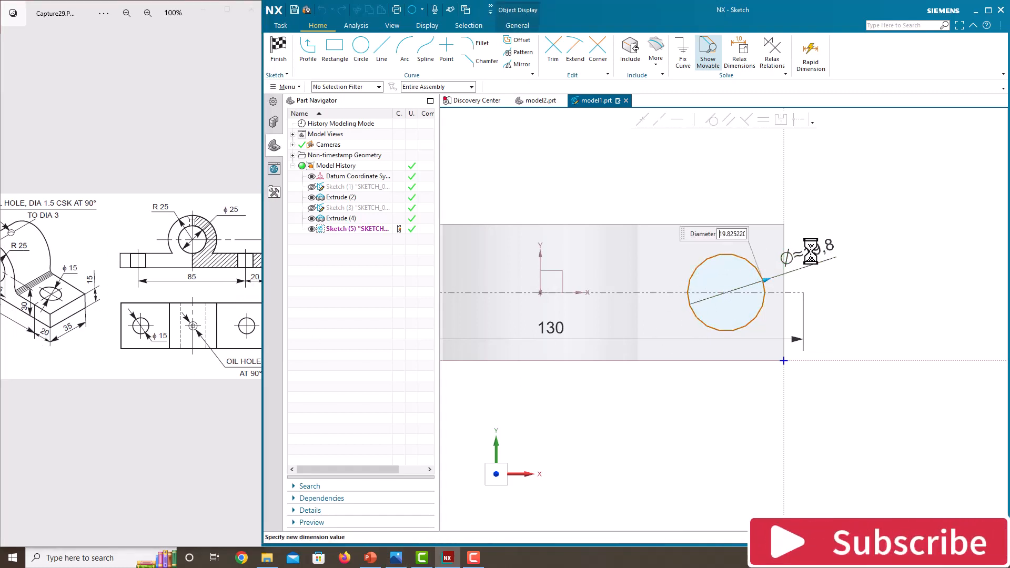
key(Return)
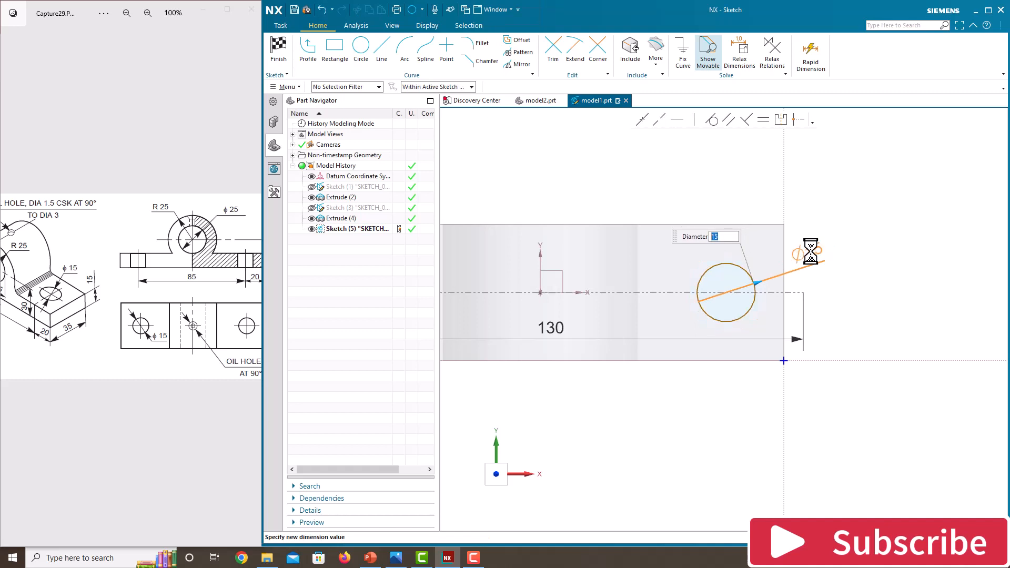
click(849, 238)
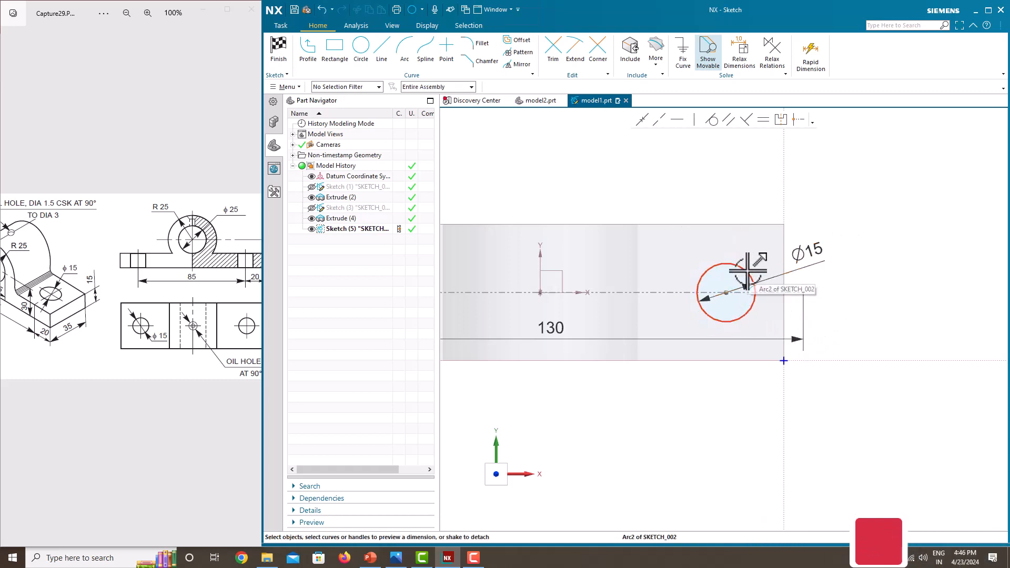
Step: Dimension the horizontal distance from the circle centre to the reference line's right end as 20 mm
click(728, 292)
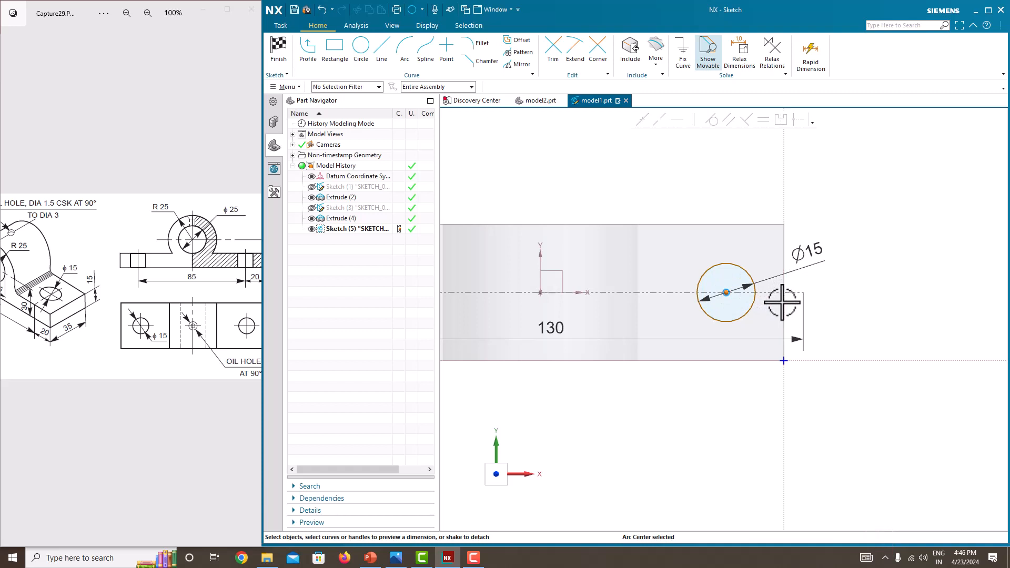
click(783, 305)
click(768, 296)
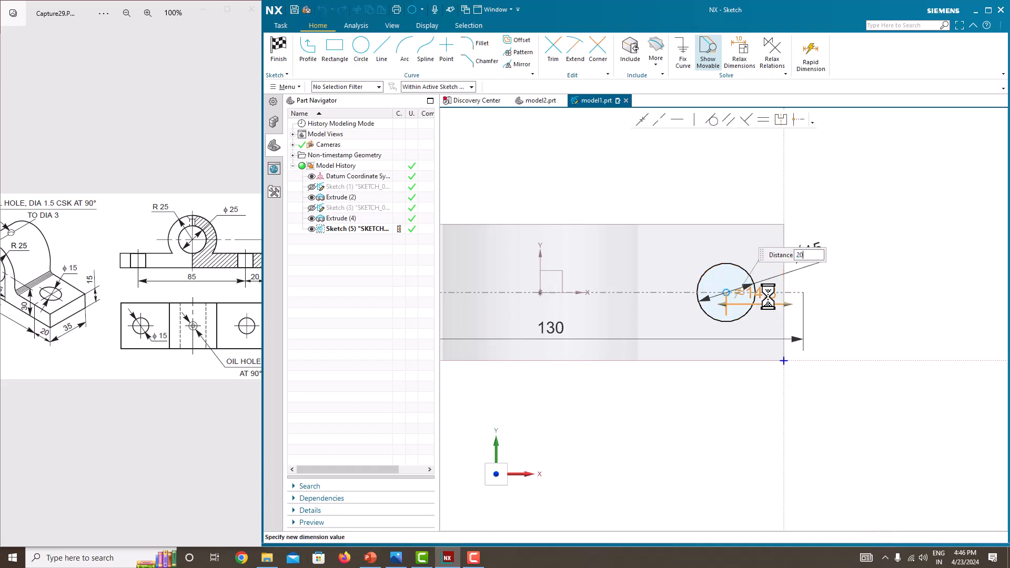
key(Return)
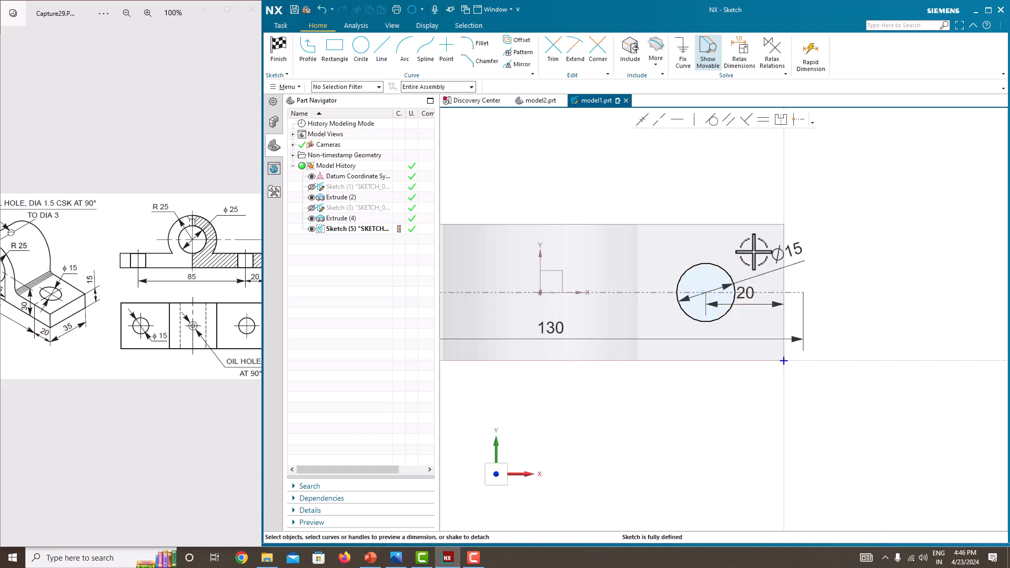
scroll(844, 273, up, 3)
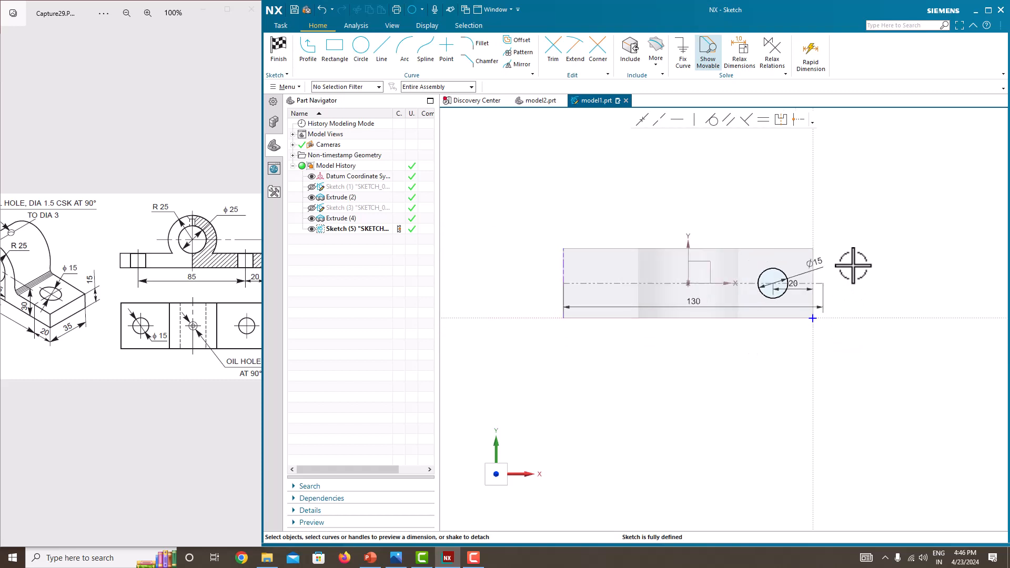
Step: Finish the sketch and extrude the 15 mm circle 24 mm with an inferred subtract to cut a hole through the base plate
right_click(853, 265)
click(868, 273)
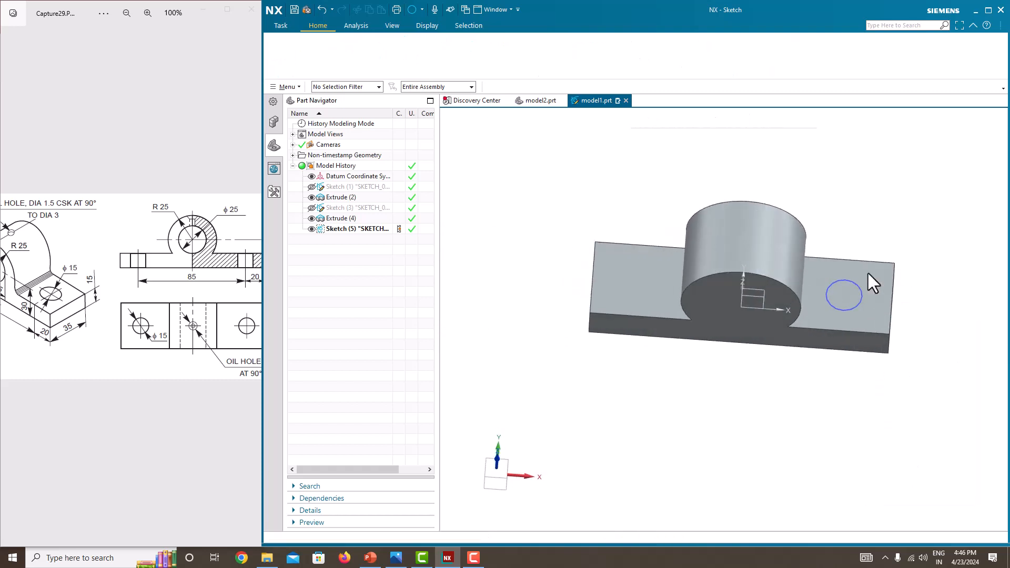
click(334, 48)
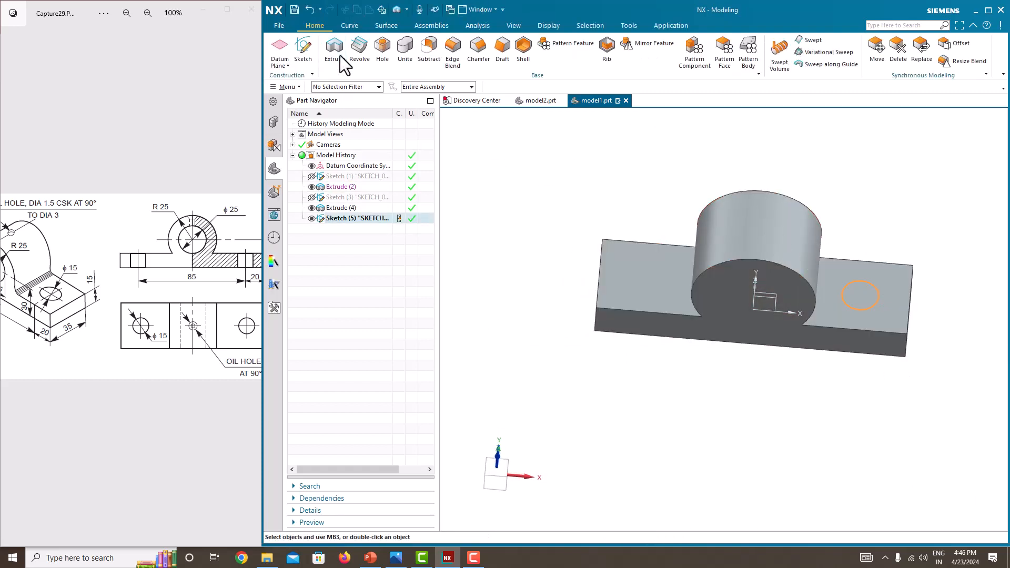
scroll(736, 320, down, 2)
scroll(738, 321, up, 8)
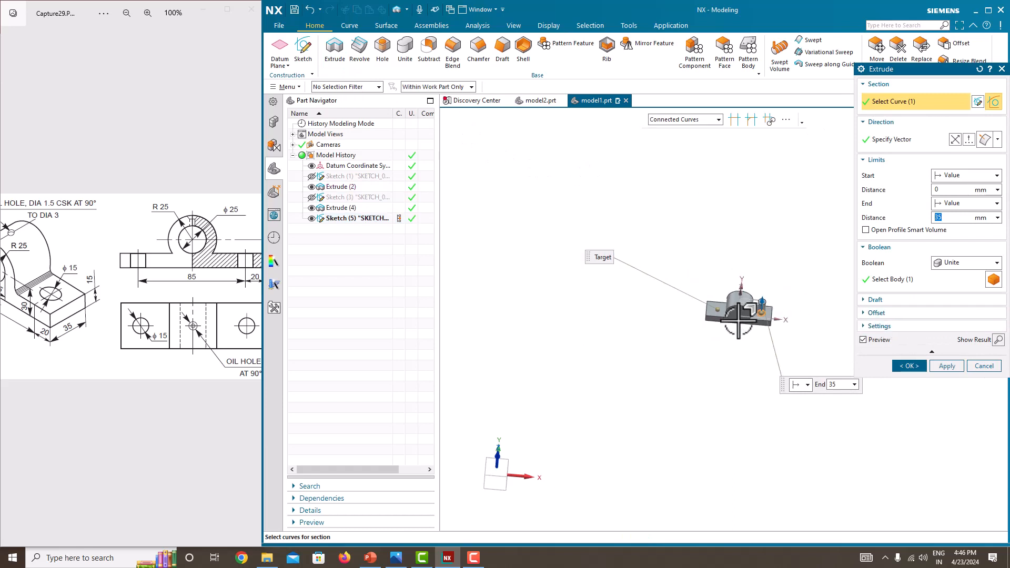
scroll(753, 324, down, 6)
drag(798, 216, 790, 310)
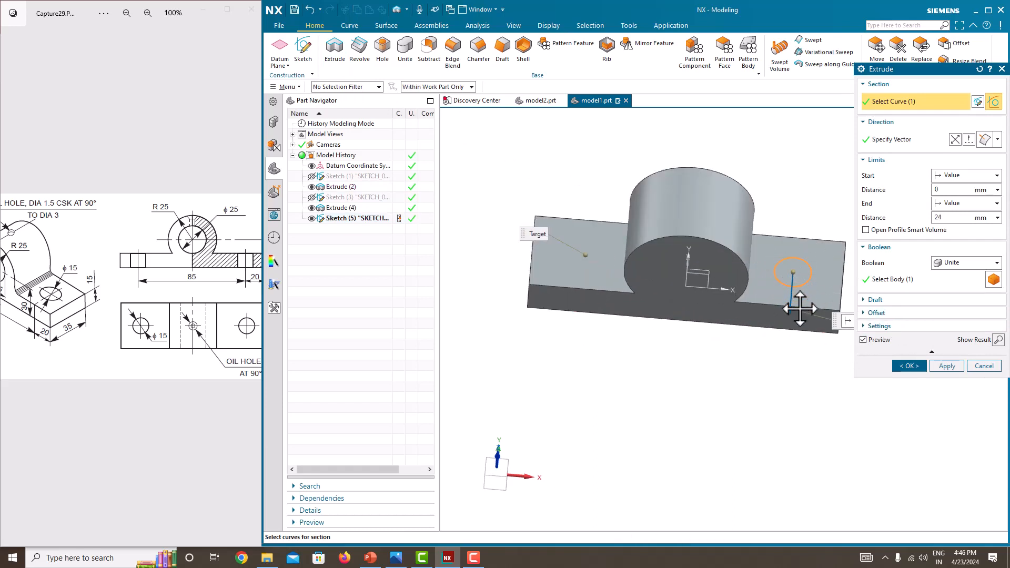
click(962, 264)
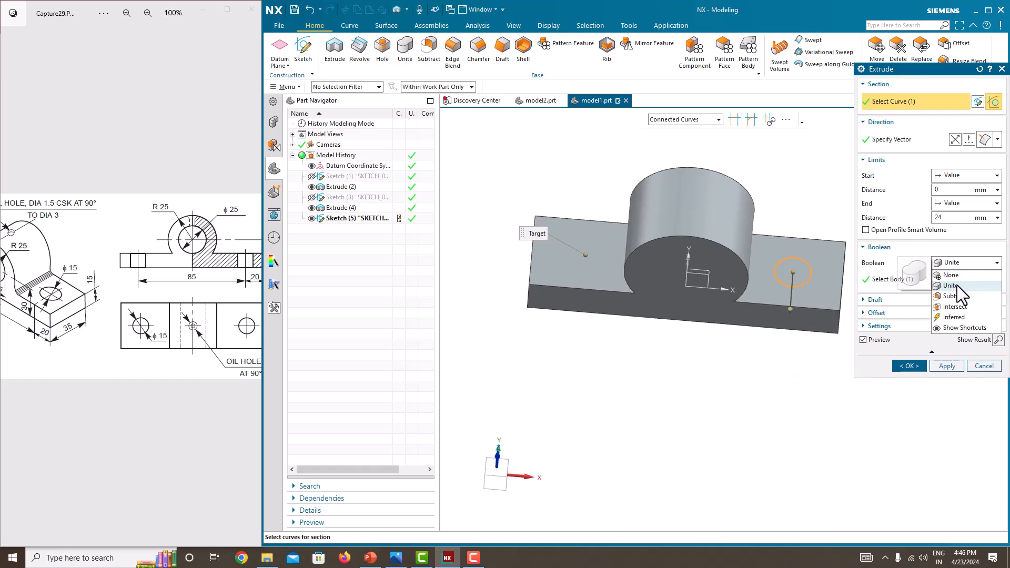
click(954, 314)
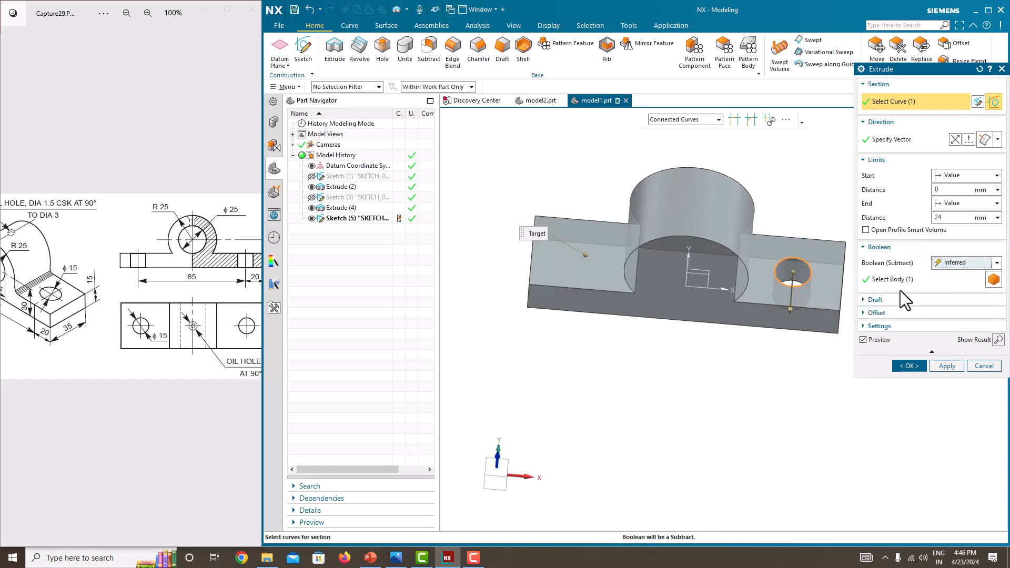
click(942, 204)
click(958, 247)
click(909, 366)
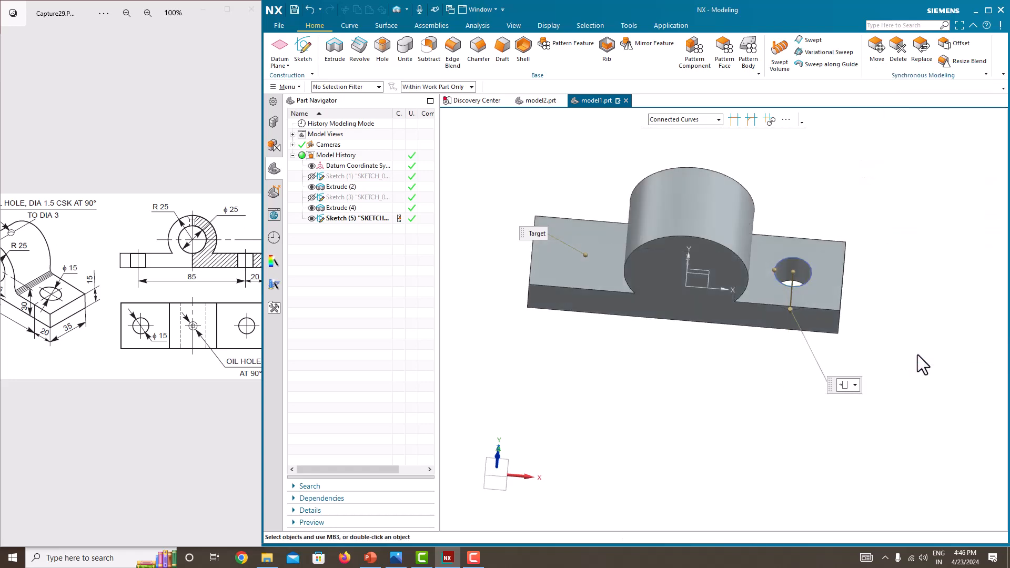
Step: Mirror the hole cut feature across the YZ datum plane to create the matching hole at the plate's other end
middle_drag(918, 355, 827, 353)
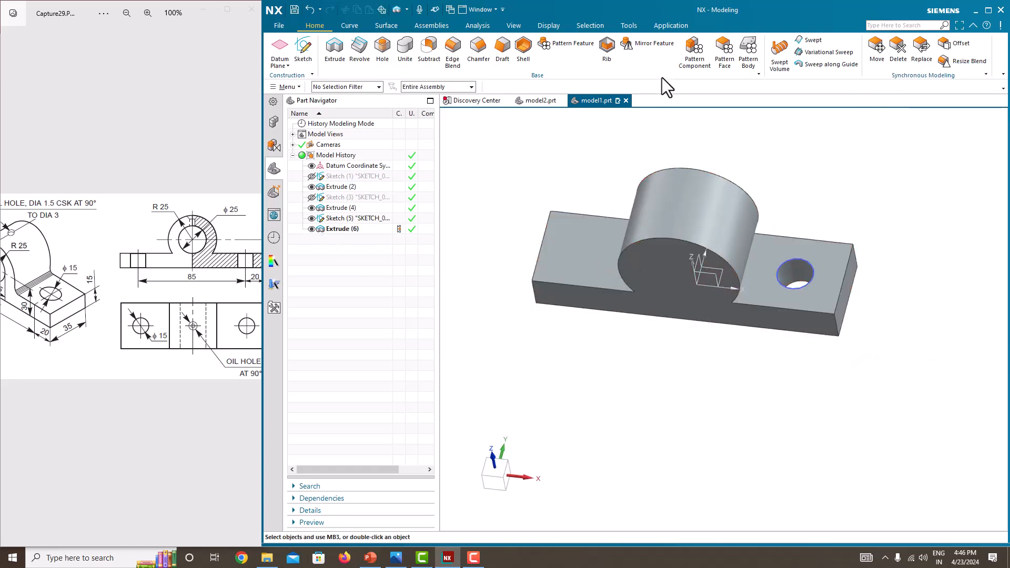
click(657, 47)
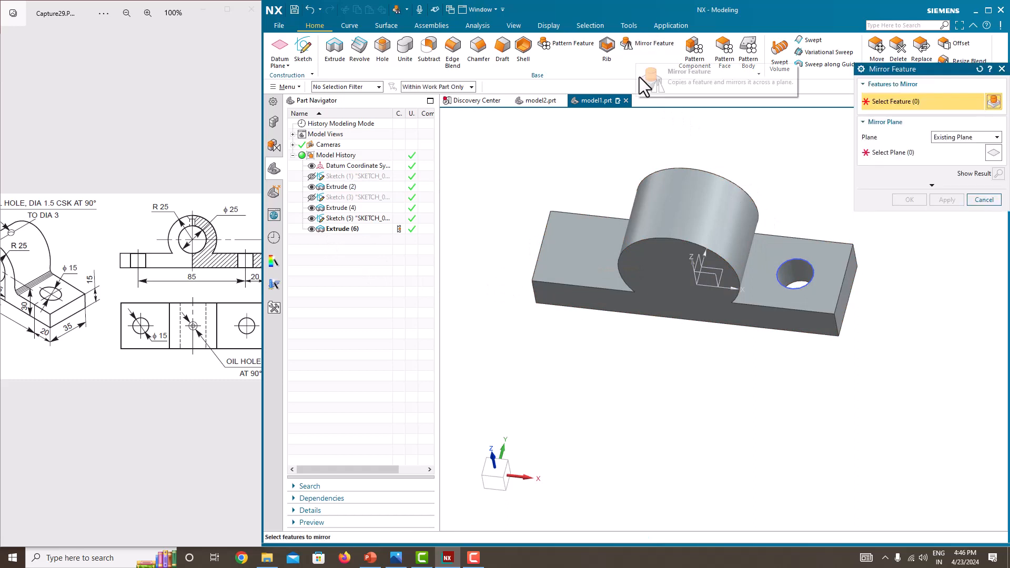
click(1002, 69)
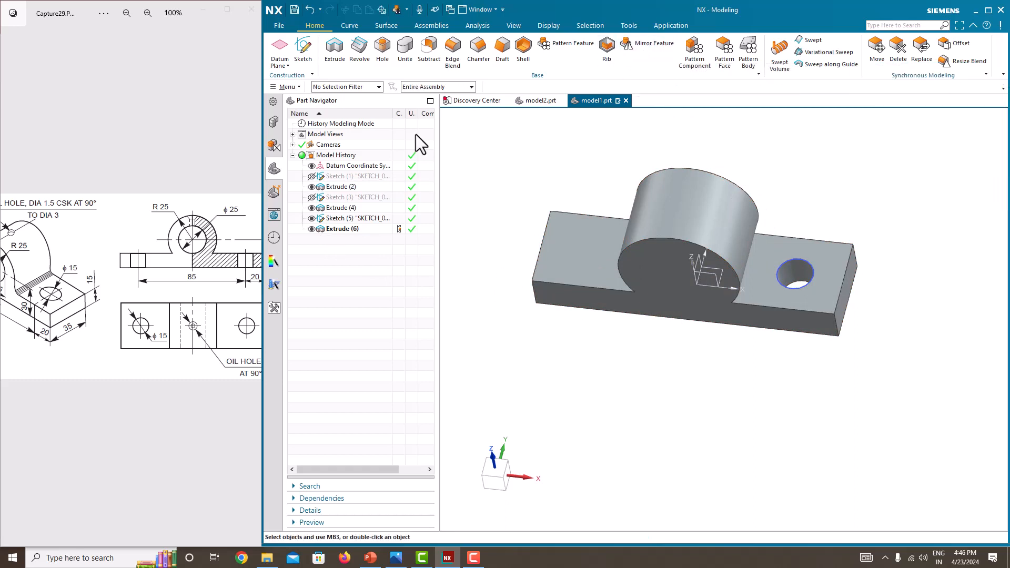
click(287, 87)
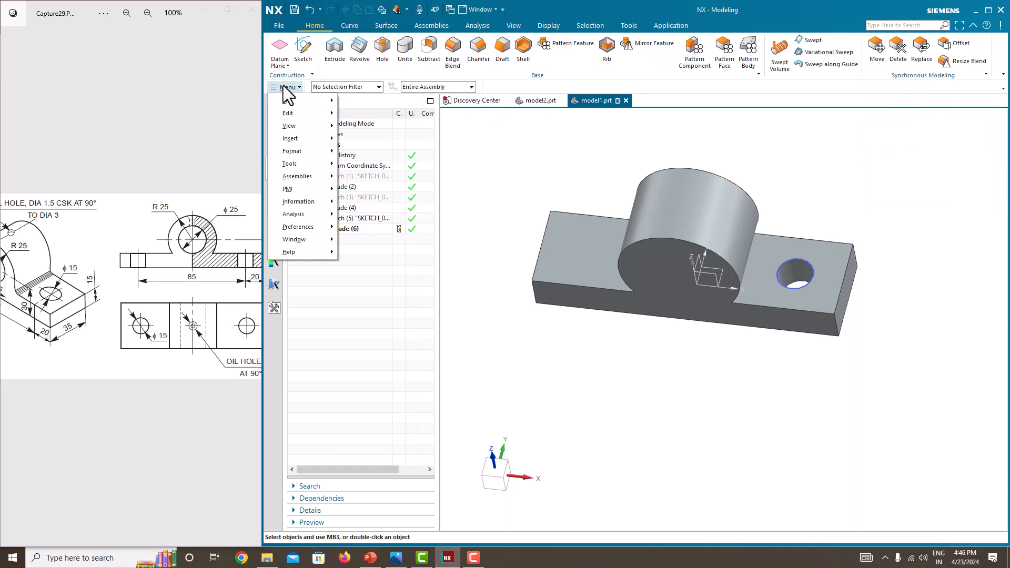
mouse_move(291, 139)
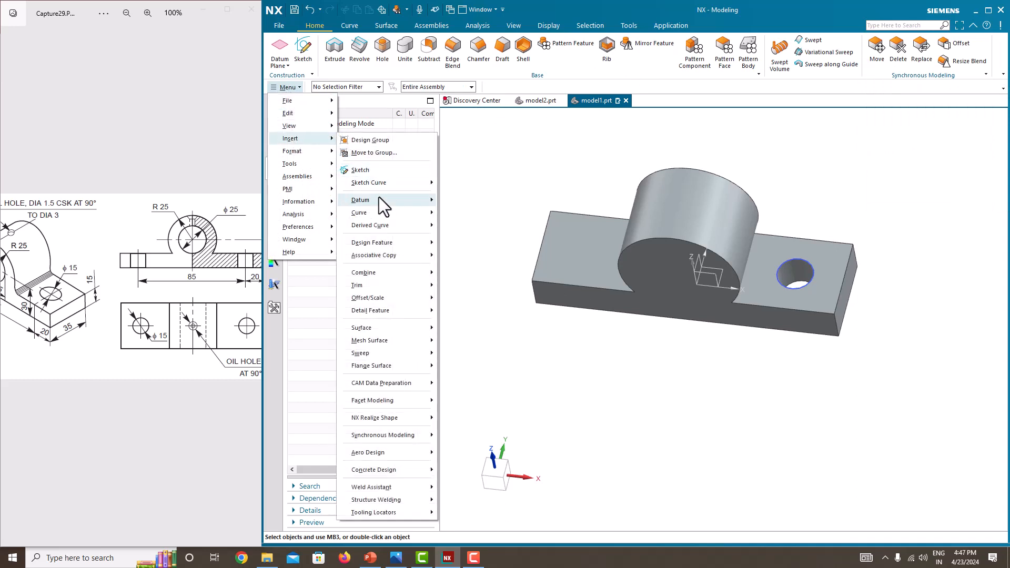
mouse_move(387, 242)
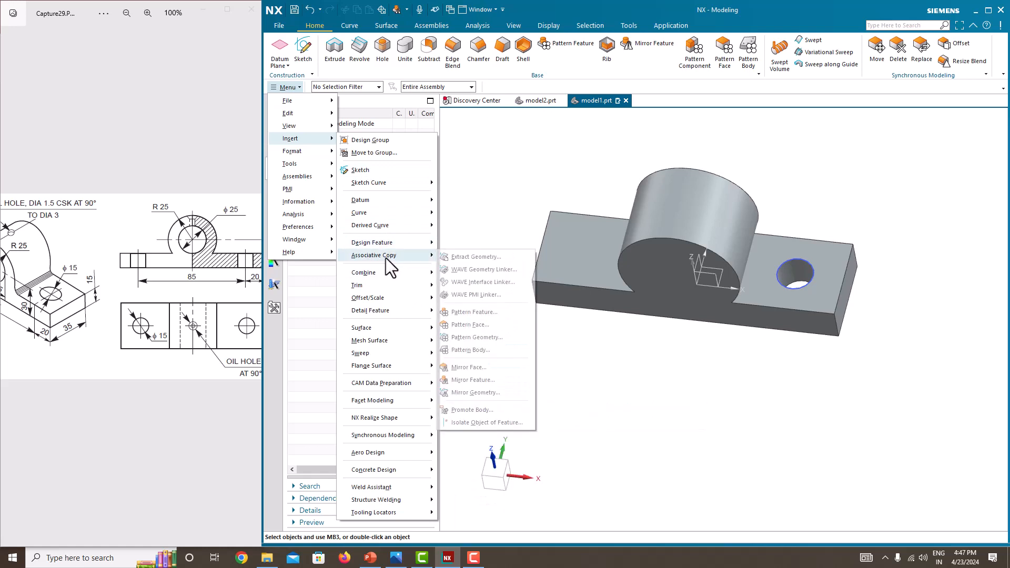
click(469, 379)
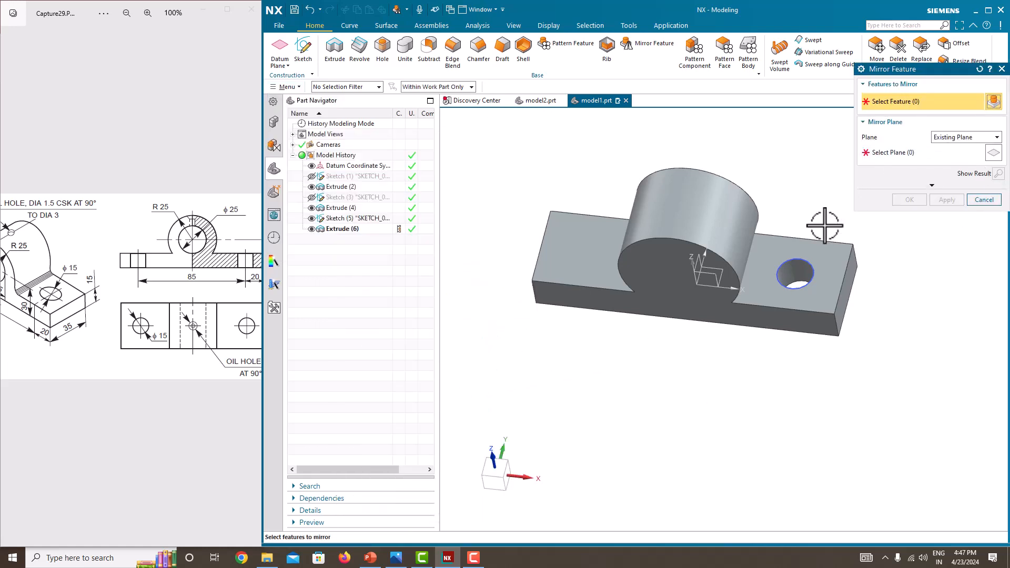
click(348, 230)
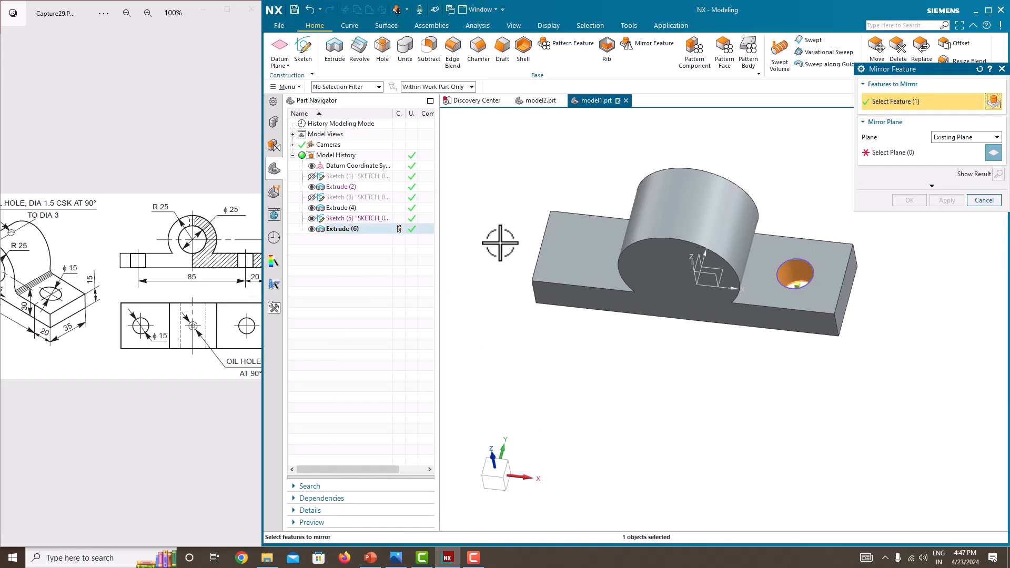
click(884, 153)
mouse_move(725, 244)
middle_down()
mouse_move(717, 221)
mouse_move(717, 255)
middle_up()
click(711, 262)
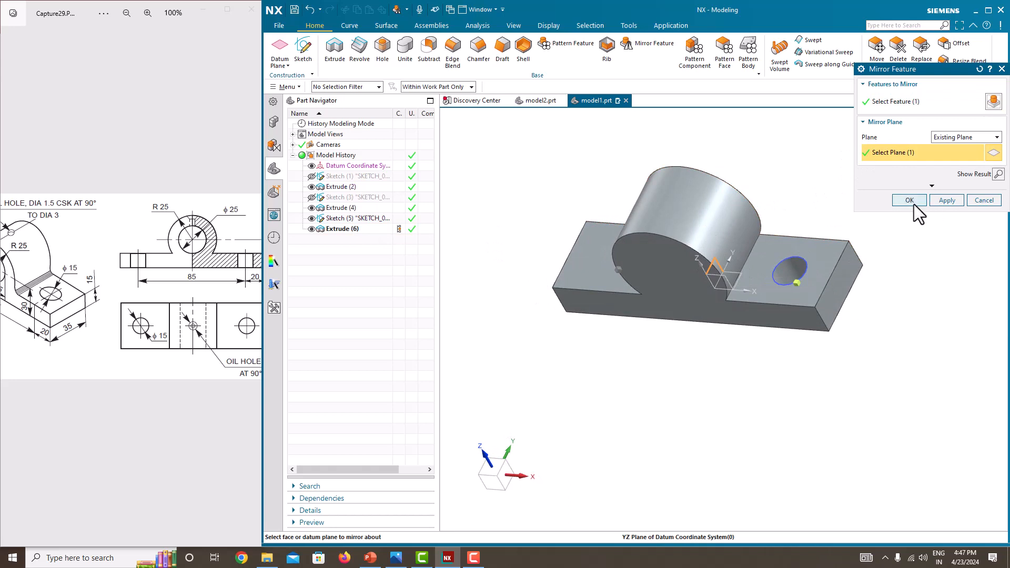
click(914, 203)
Step: Create a simple 25 mm hole at the boss's arc centre with depth limit Until Next
middle_drag(913, 203, 935, 275)
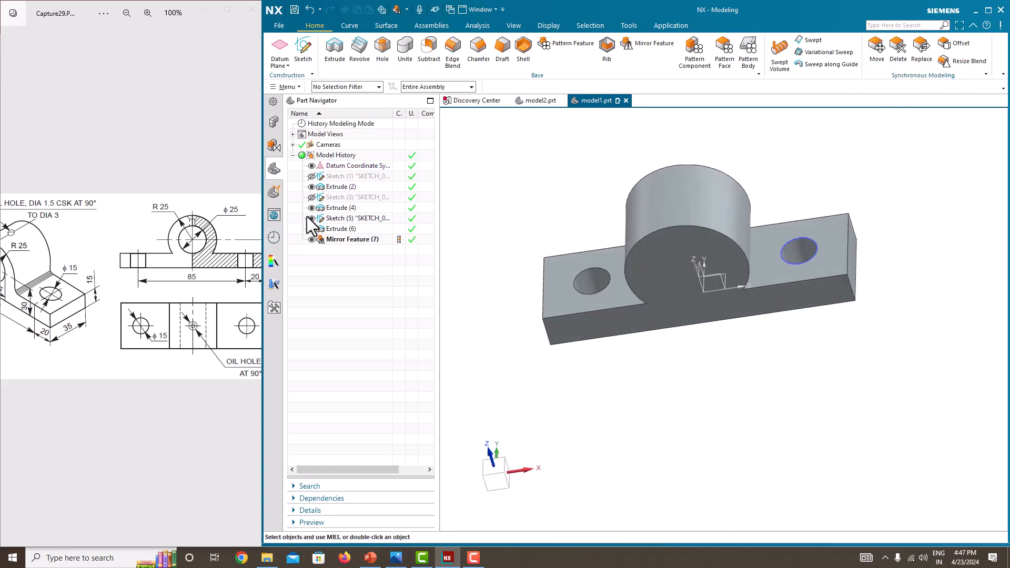
mouse_move(740, 293)
middle_down()
mouse_move(693, 300)
mouse_move(734, 300)
middle_up()
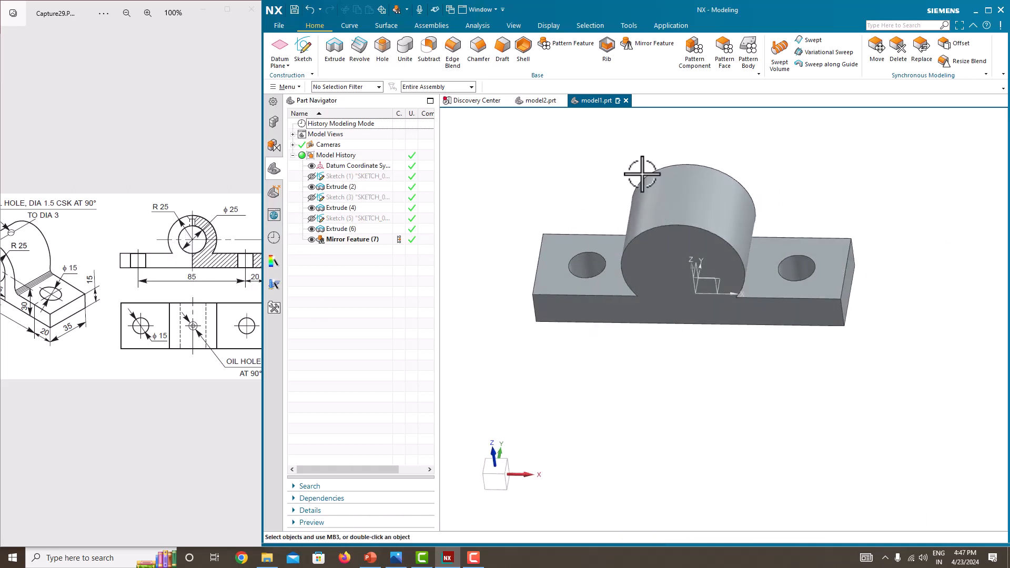
click(383, 50)
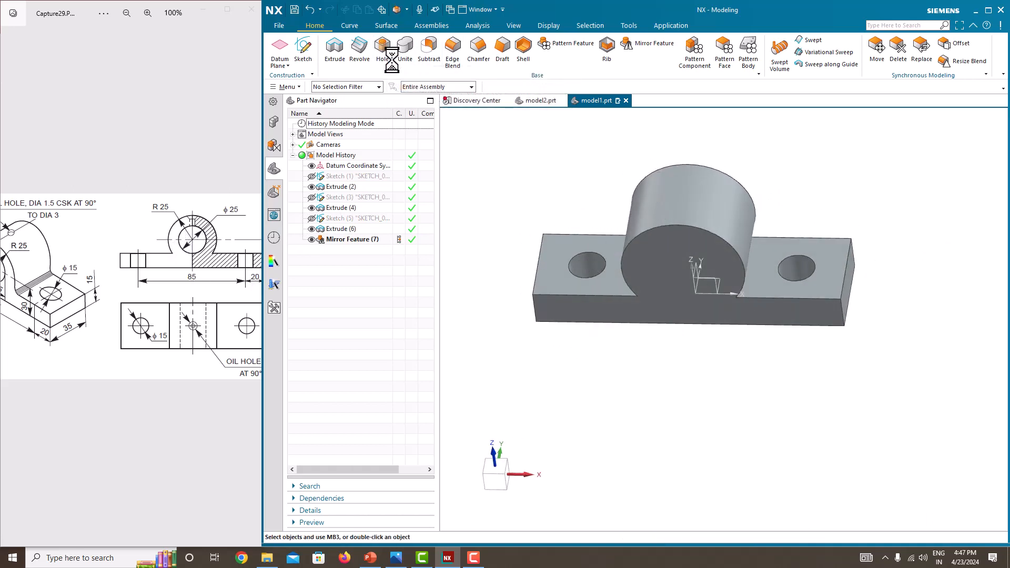
click(728, 244)
middle_drag(728, 243, 679, 211)
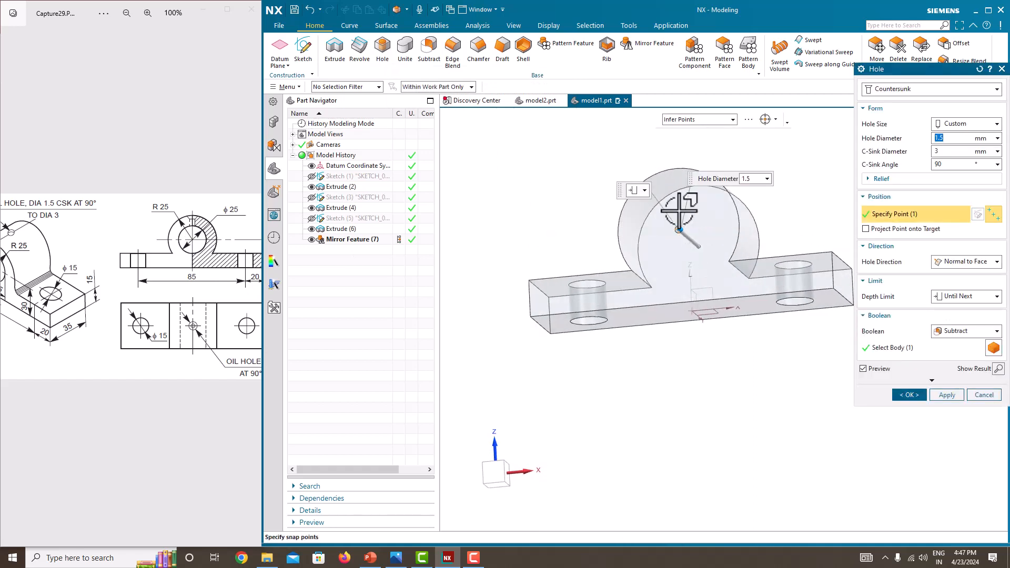
click(889, 94)
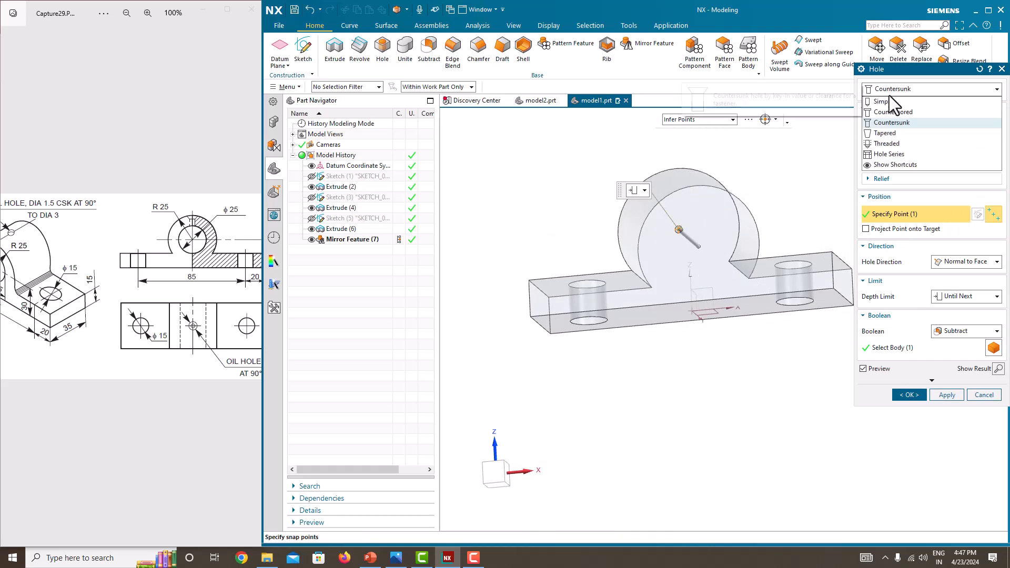
click(890, 100)
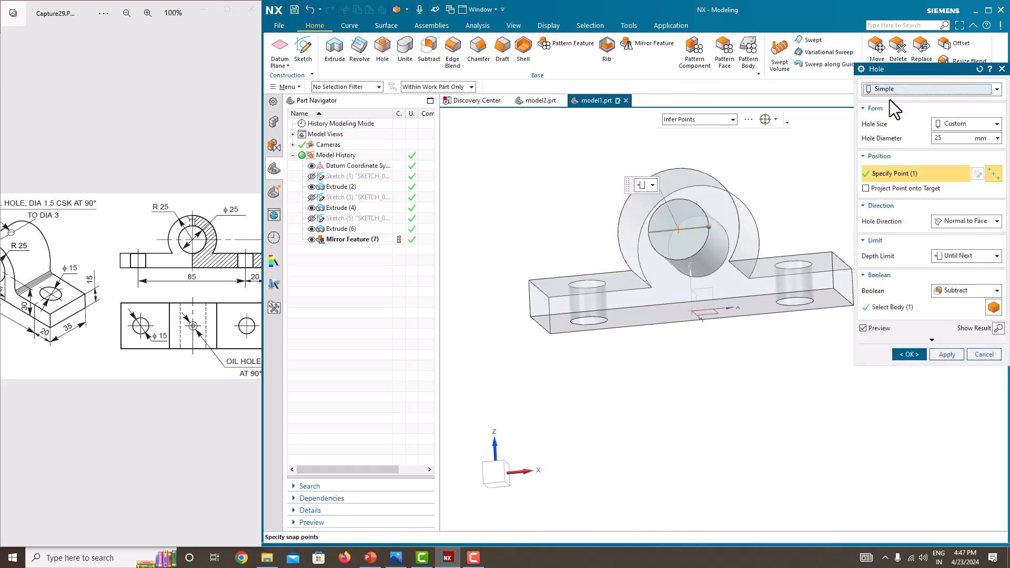
click(951, 139)
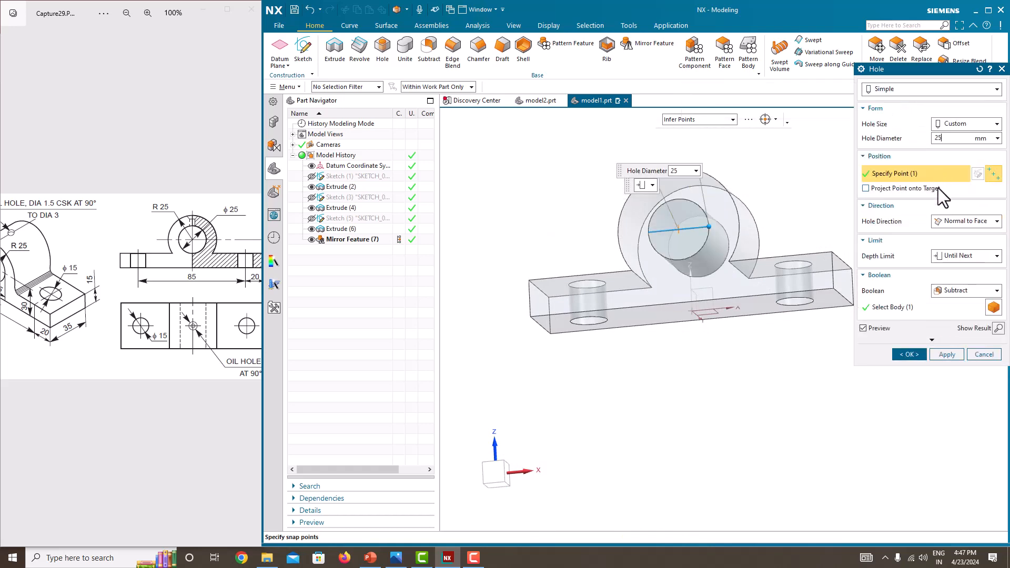
click(950, 258)
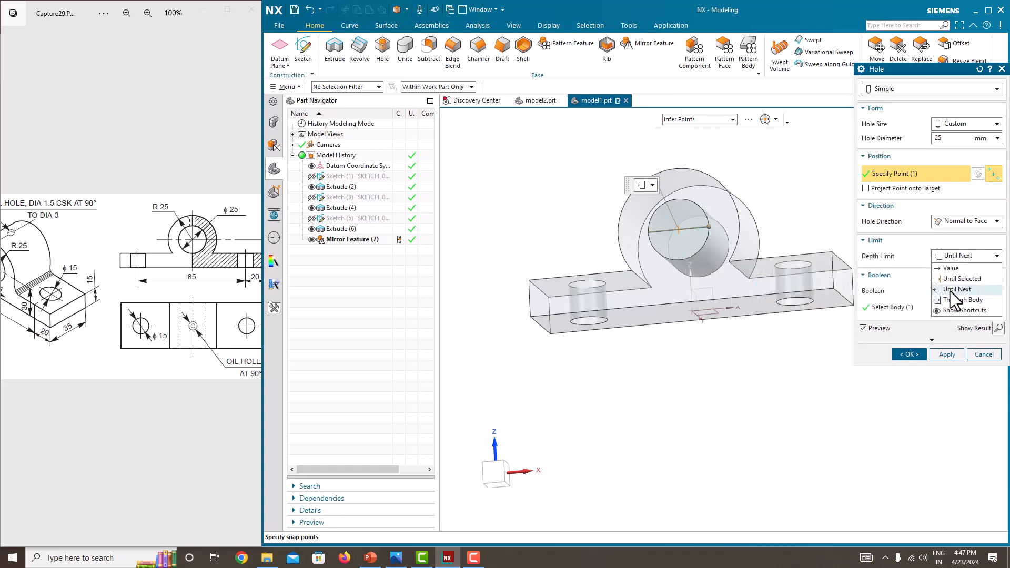
click(951, 290)
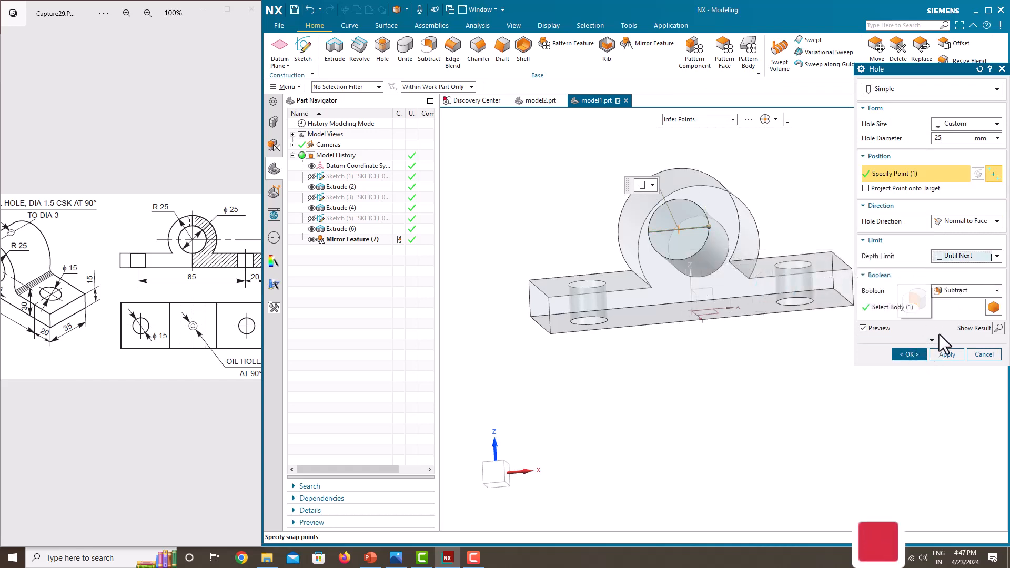
click(911, 356)
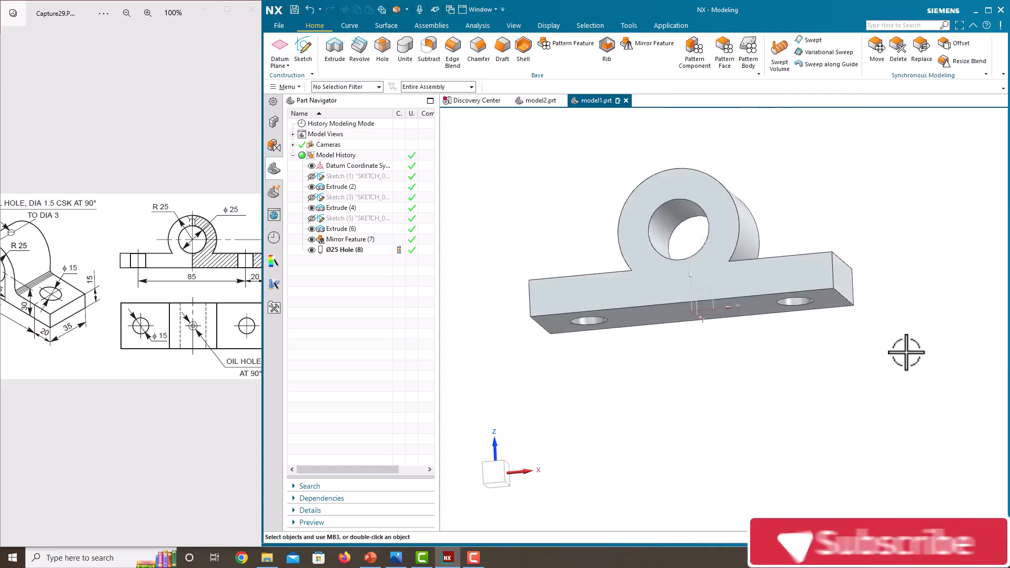
Step: Create a datum plane offset 55 mm from the base plate's bottom face, reversing its direction upward
middle_drag(864, 294, 885, 310)
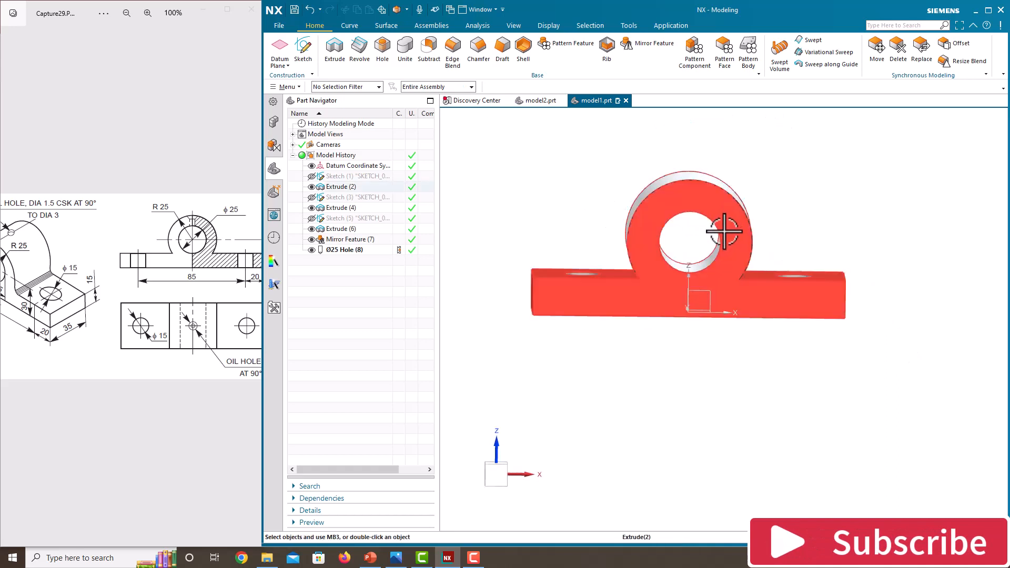
drag(91, 326, 167, 326)
scroll(85, 271, up, 2)
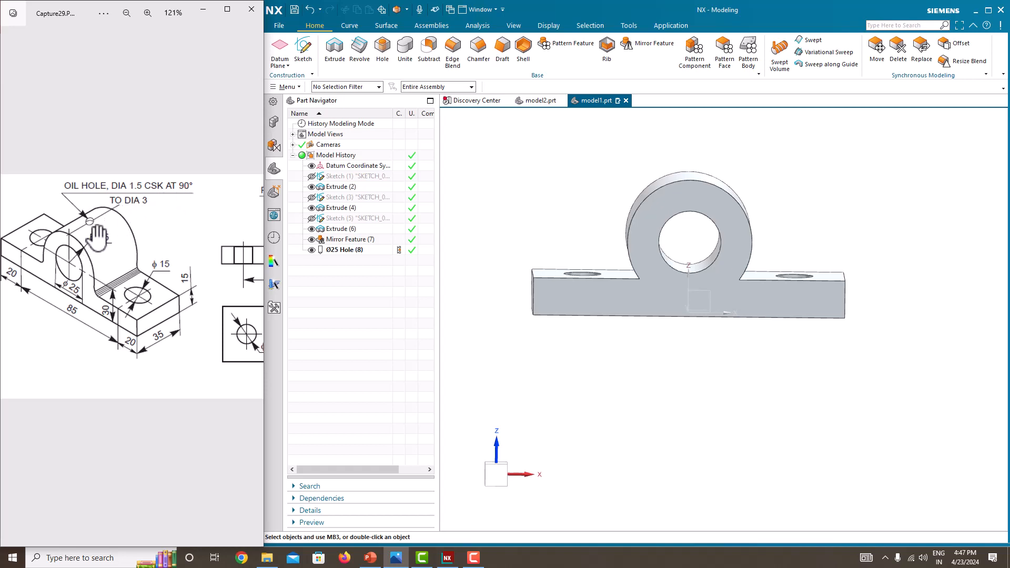
middle_drag(710, 209, 699, 309)
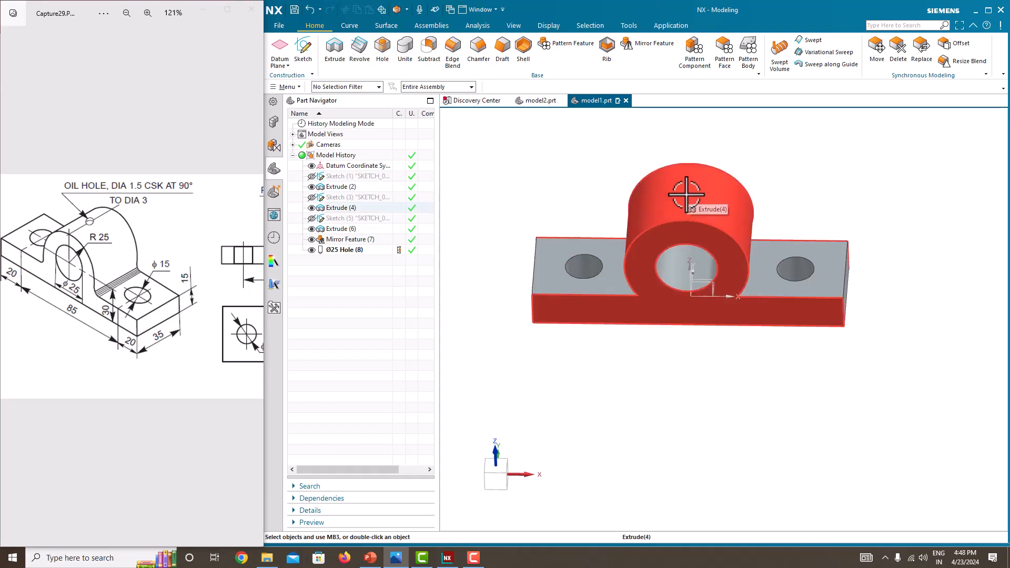
click(282, 56)
middle_drag(640, 338, 648, 292)
click(647, 291)
middle_drag(589, 234, 576, 289)
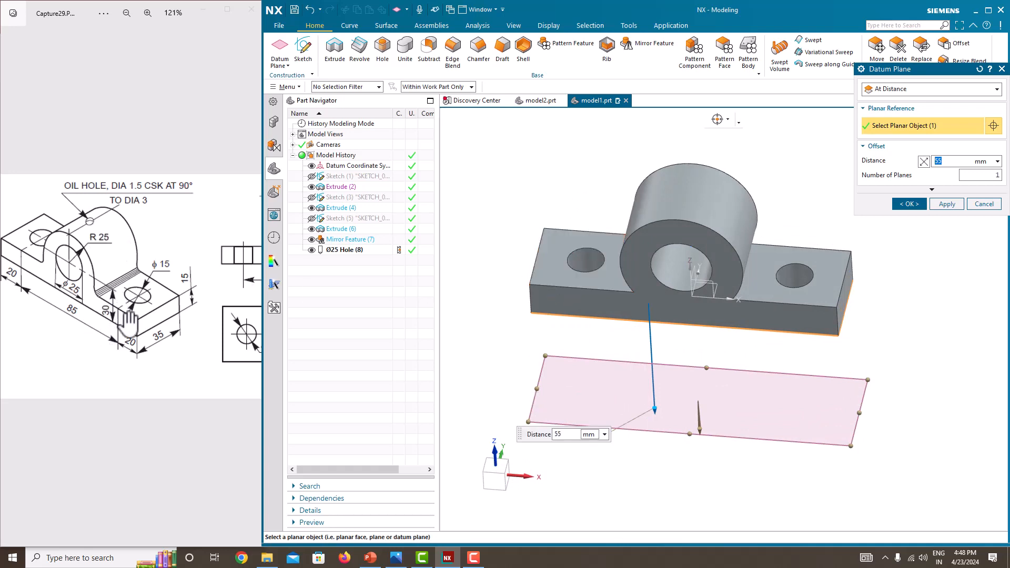
mouse_move(188, 331)
mouse_down()
mouse_move(55, 318)
mouse_move(78, 314)
mouse_up()
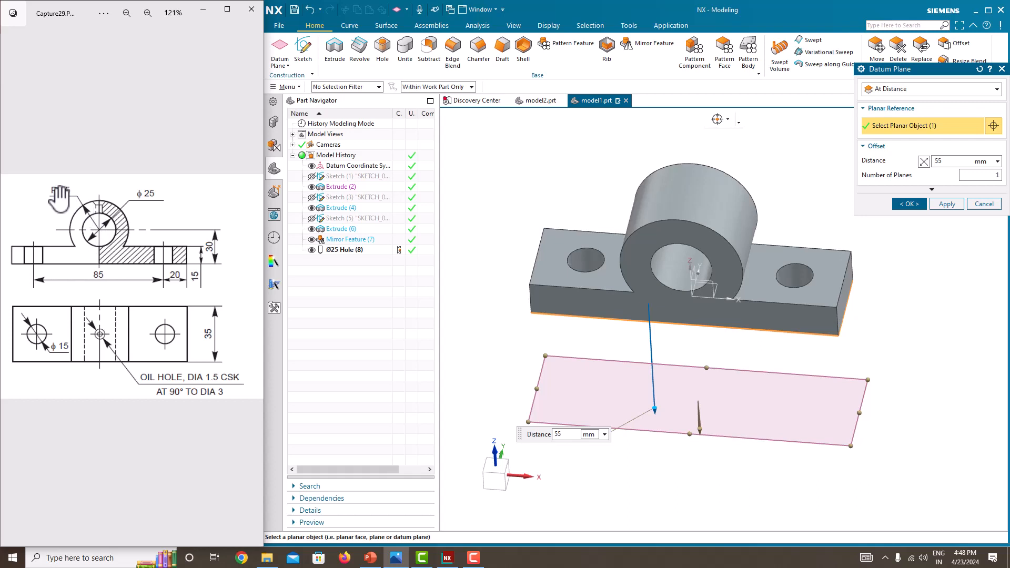
click(924, 162)
click(959, 161)
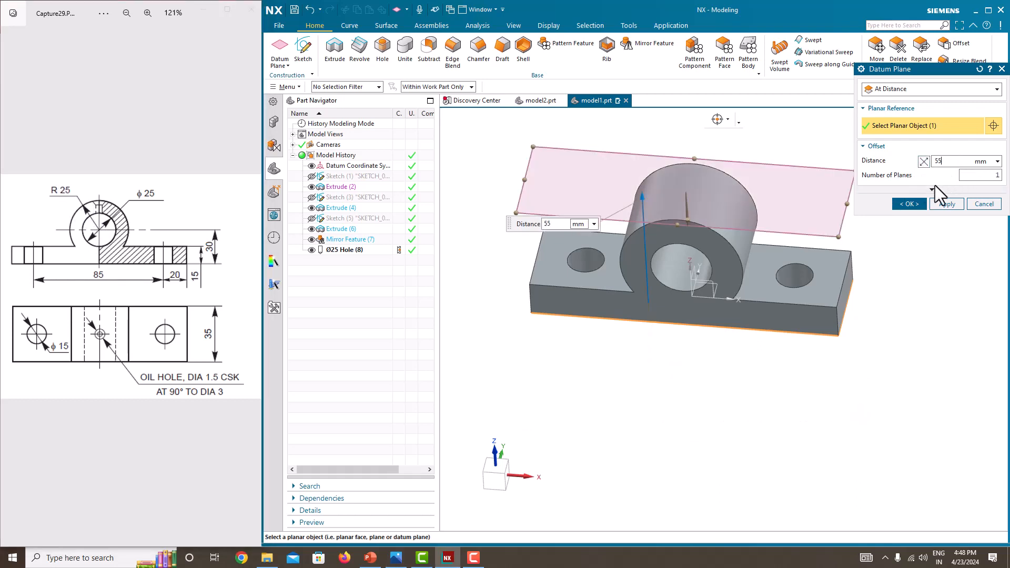
click(913, 204)
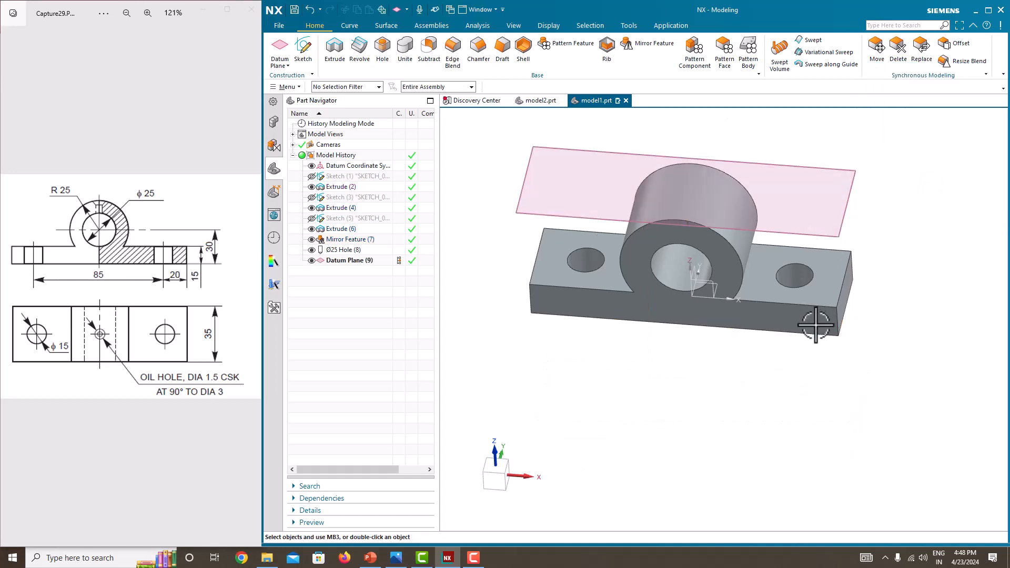
Step: Start a sketch on the offset datum plane above the boss
middle_drag(823, 315, 818, 232)
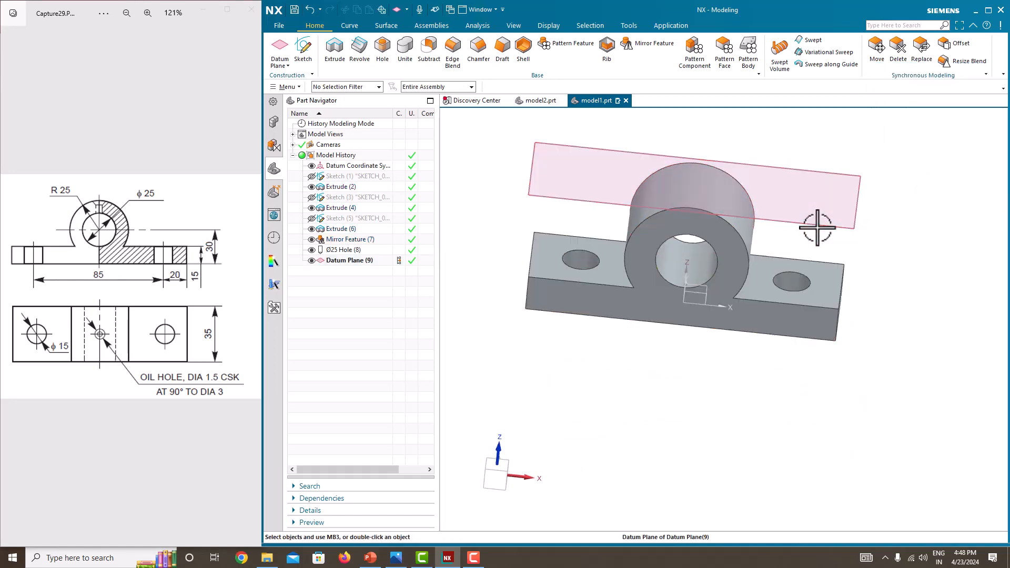
click(305, 51)
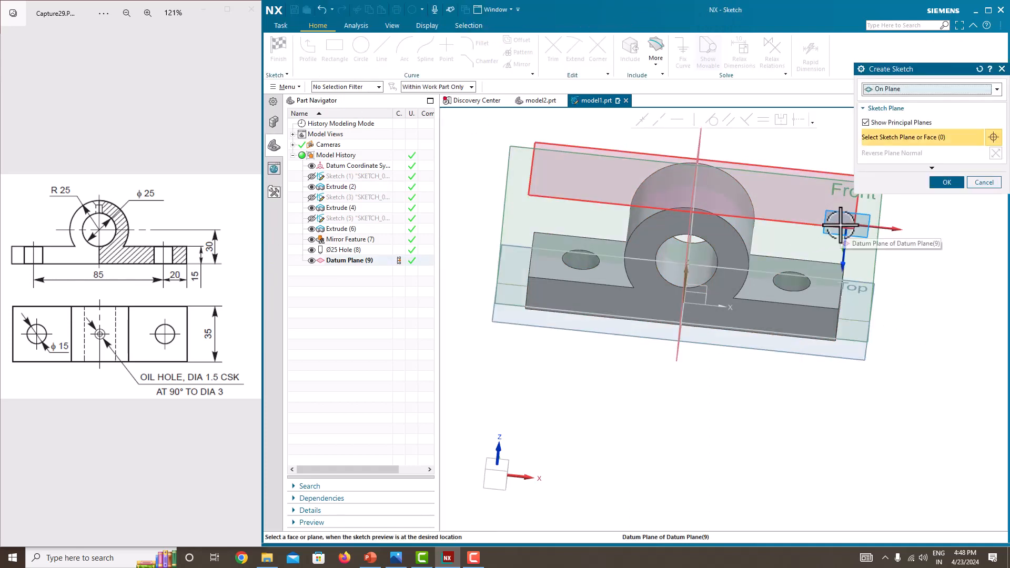
middle_drag(791, 220, 797, 260)
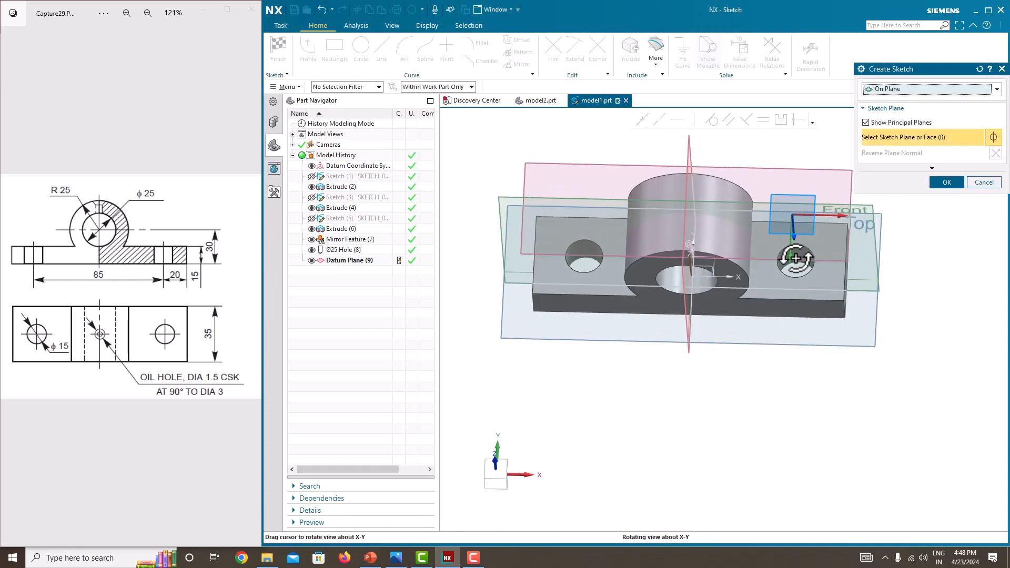
click(848, 257)
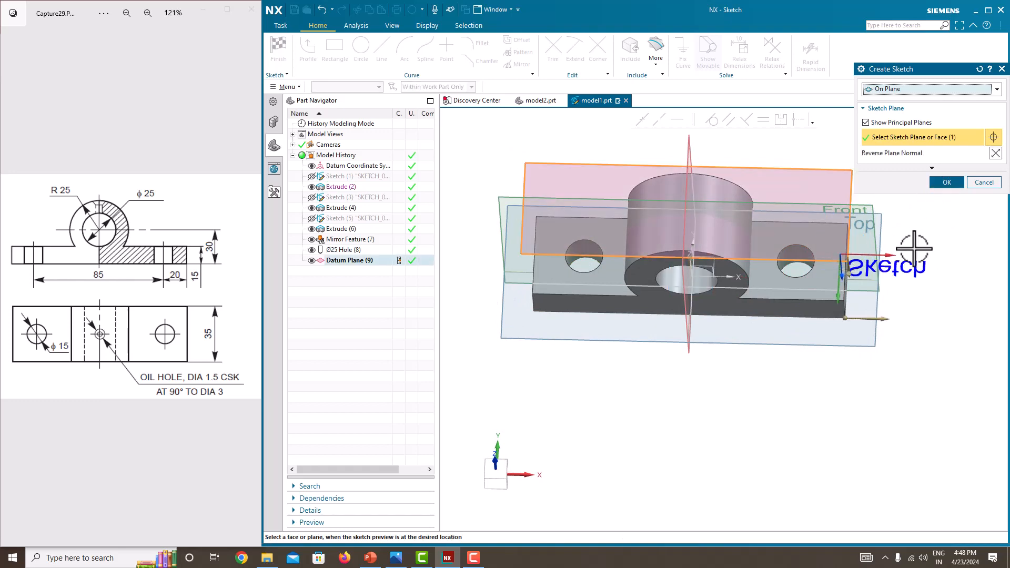
middle_drag(970, 244, 941, 235)
click(947, 182)
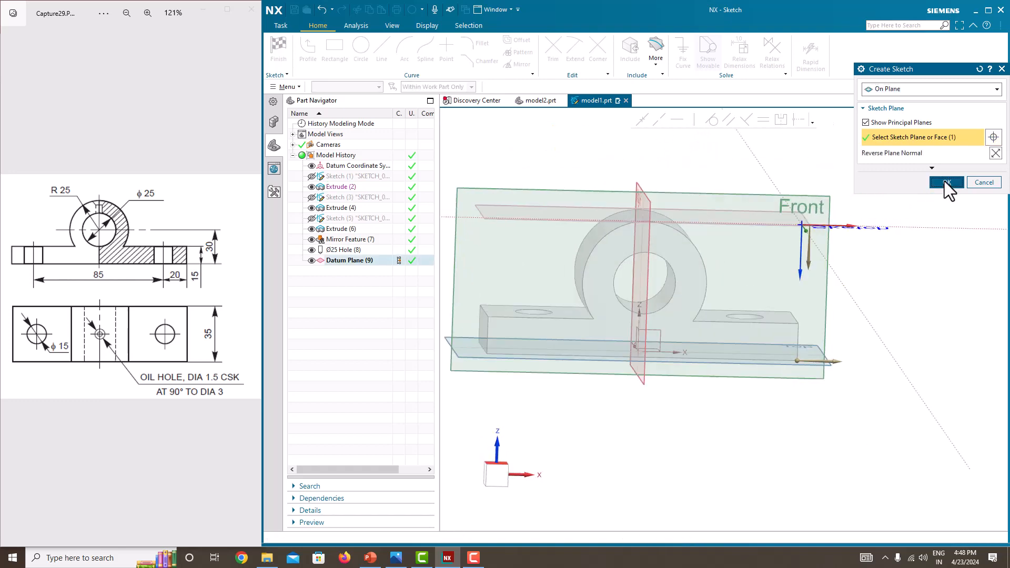
Step: Place a sketch point at the sketch origin, over the boss centre
scroll(640, 362, up, 3)
scroll(640, 364, down, 4)
scroll(561, 417, up, 3)
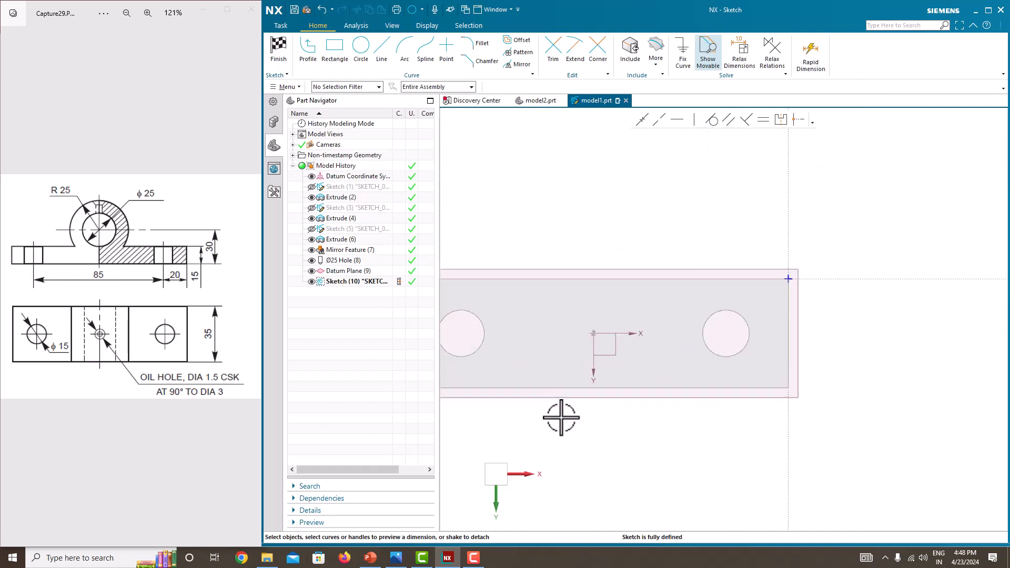
scroll(576, 424, down, 5)
scroll(542, 427, up, 4)
click(433, 87)
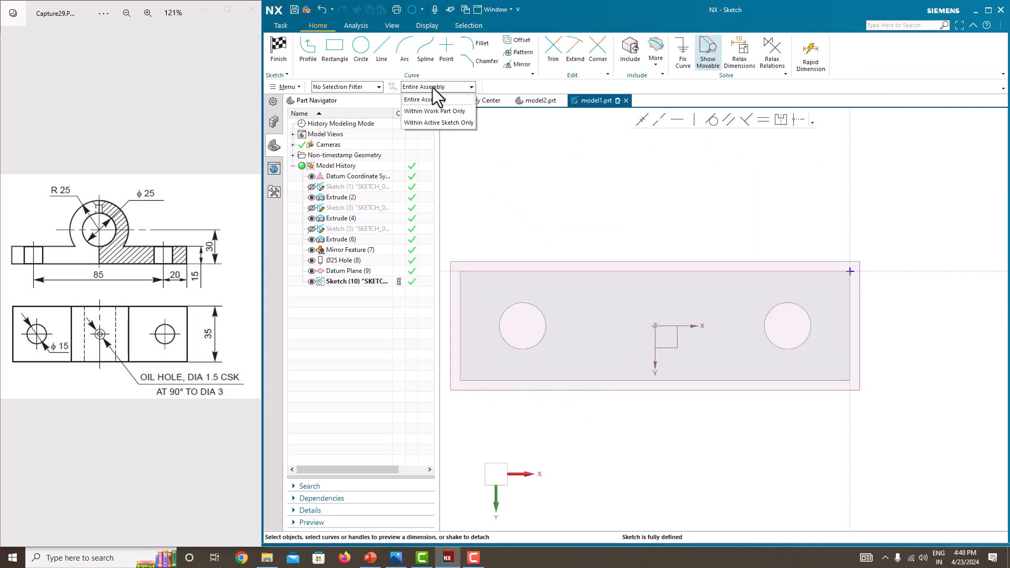
click(434, 97)
click(447, 53)
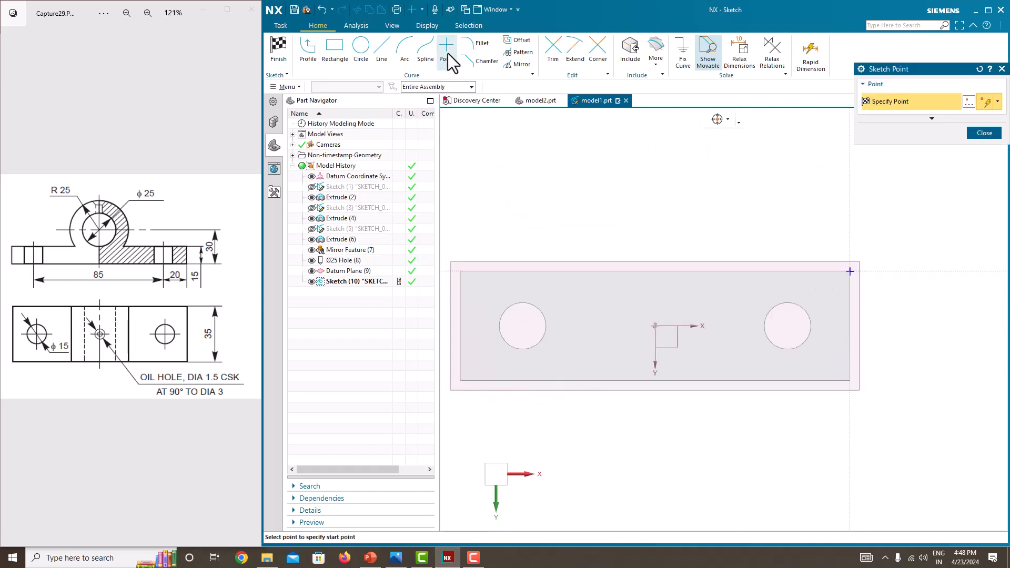
click(656, 326)
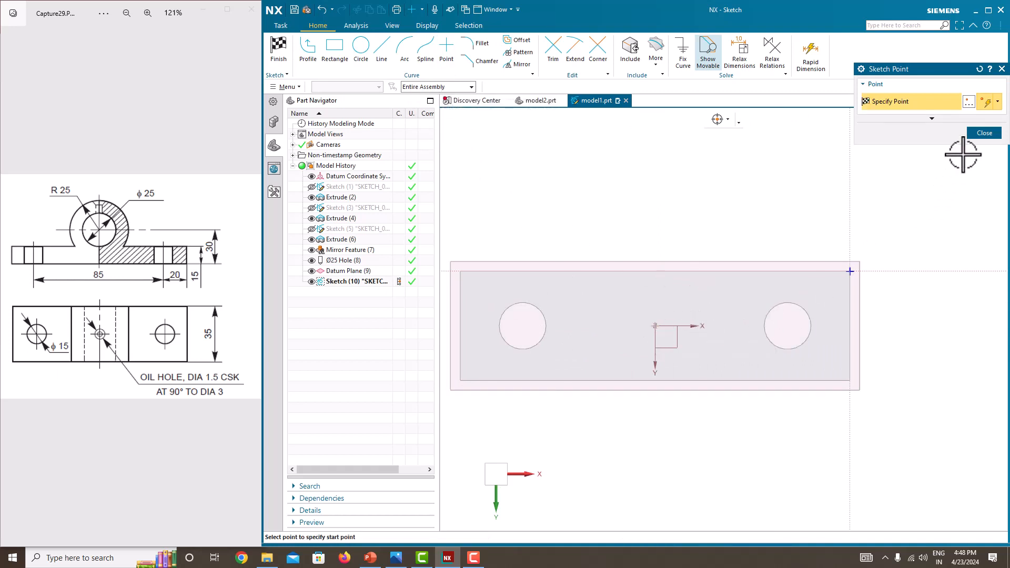
click(985, 133)
Step: Finish the sketch
mouse_move(755, 213)
middle_down()
mouse_move(706, 264)
mouse_move(767, 212)
mouse_move(884, 174)
mouse_move(699, 308)
middle_up()
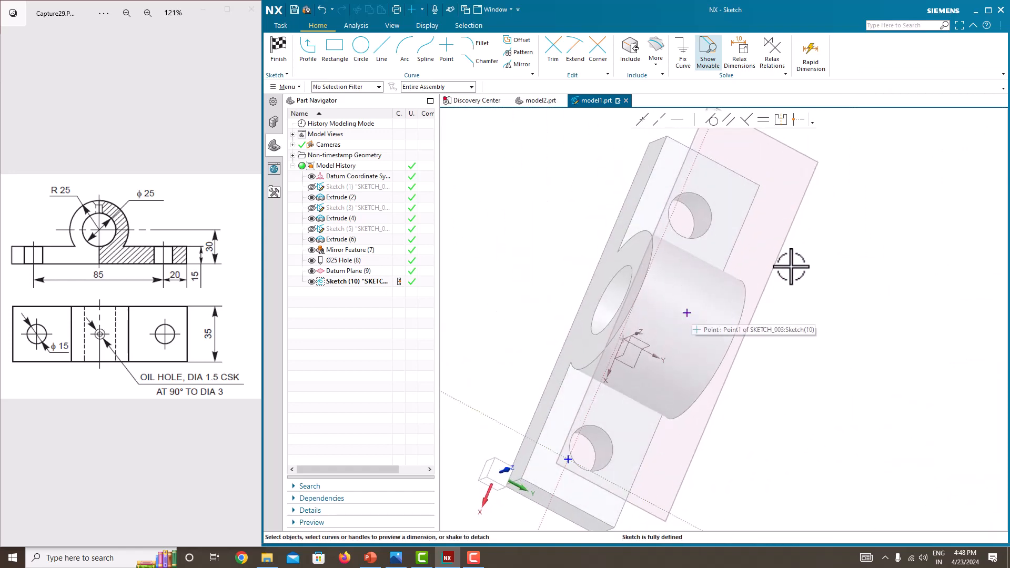
middle_drag(790, 267, 694, 182)
right_click(693, 181)
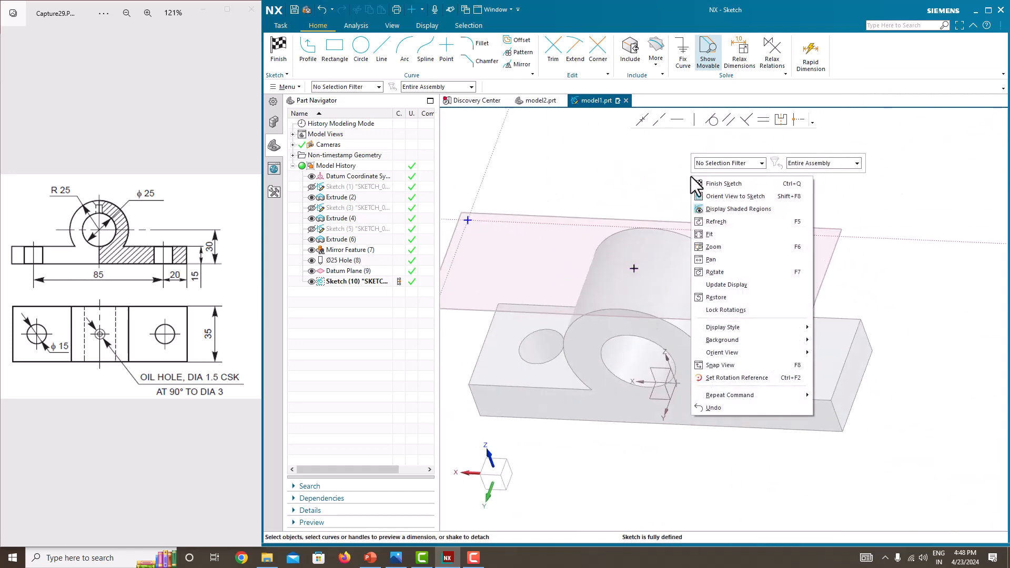
click(708, 186)
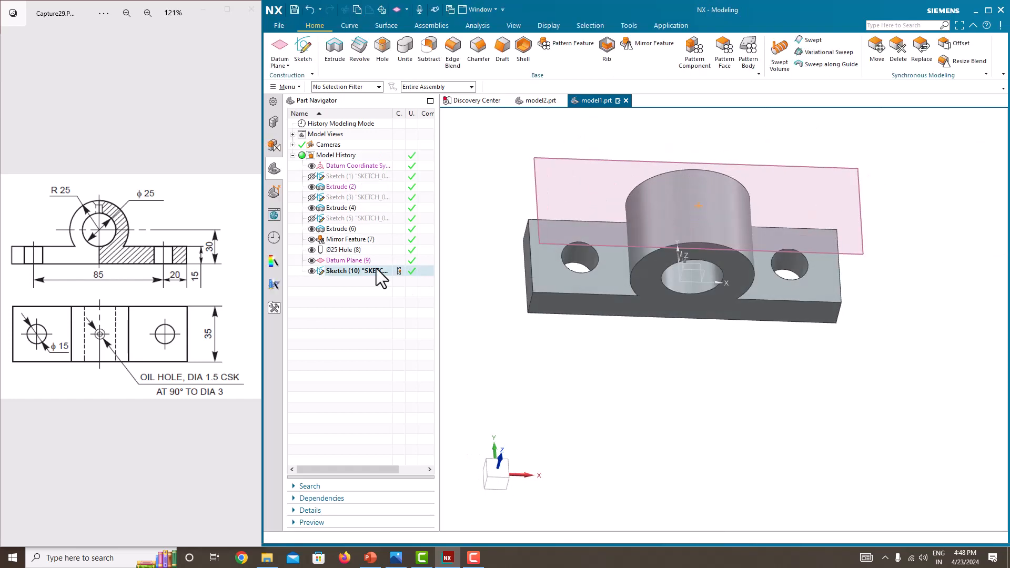
Step: Create a countersunk hole at the sketch point: 1.5 mm diameter, 3 mm countersink diameter, 90° angle, depth Until Next, subtracted
click(311, 261)
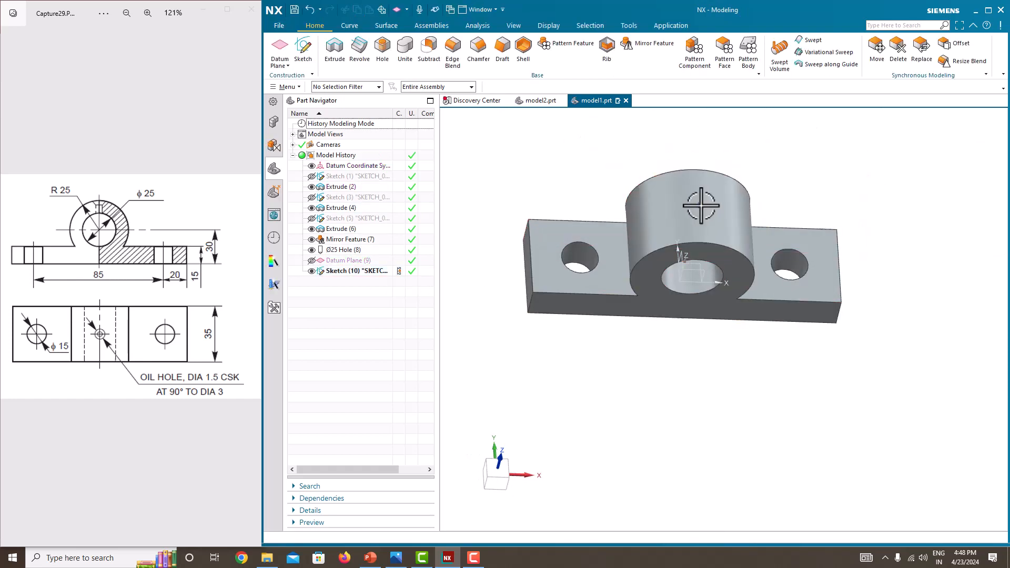
click(312, 261)
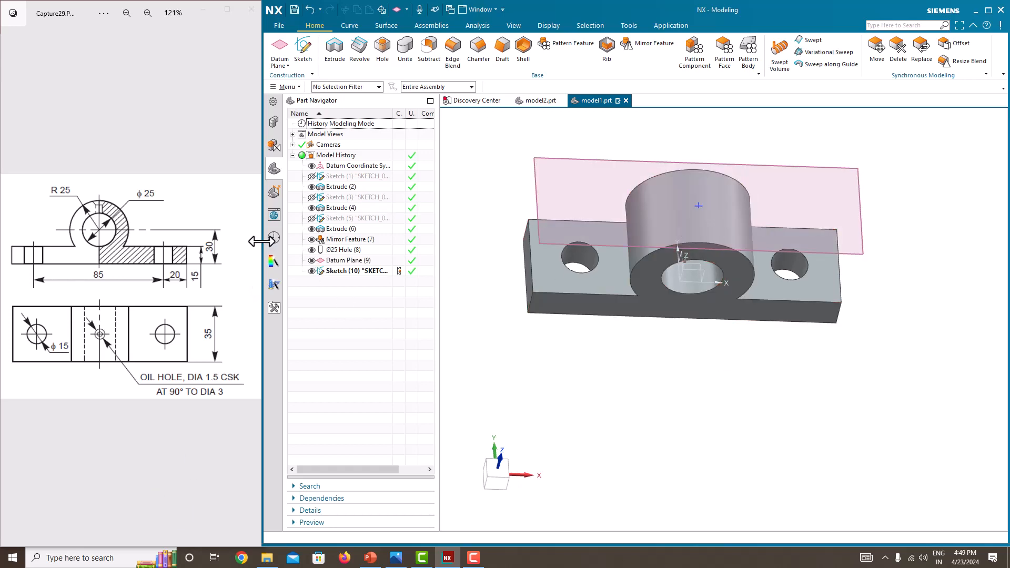
click(381, 58)
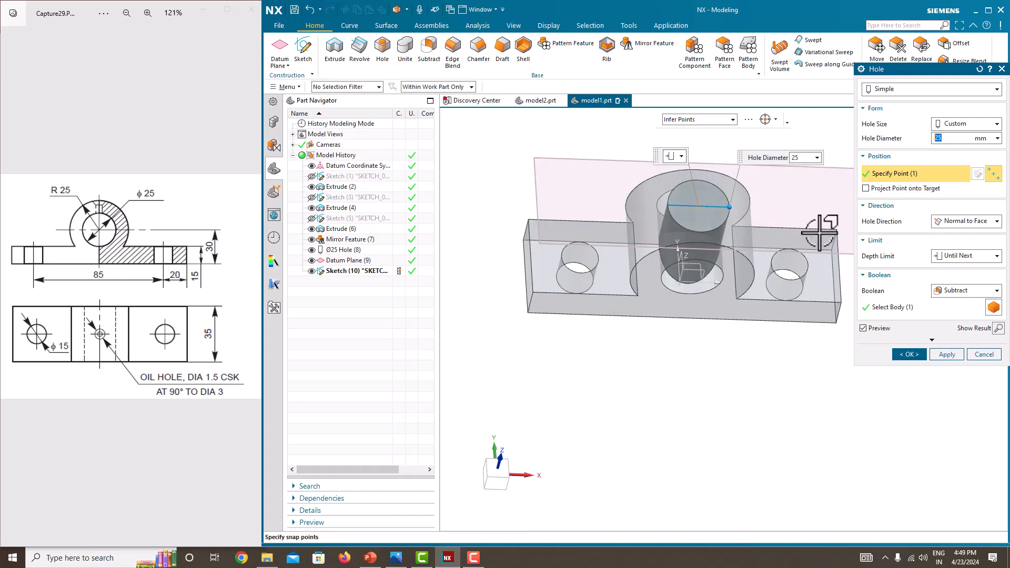
mouse_move(807, 225)
middle_down()
mouse_move(768, 219)
mouse_move(797, 260)
mouse_move(806, 231)
middle_up()
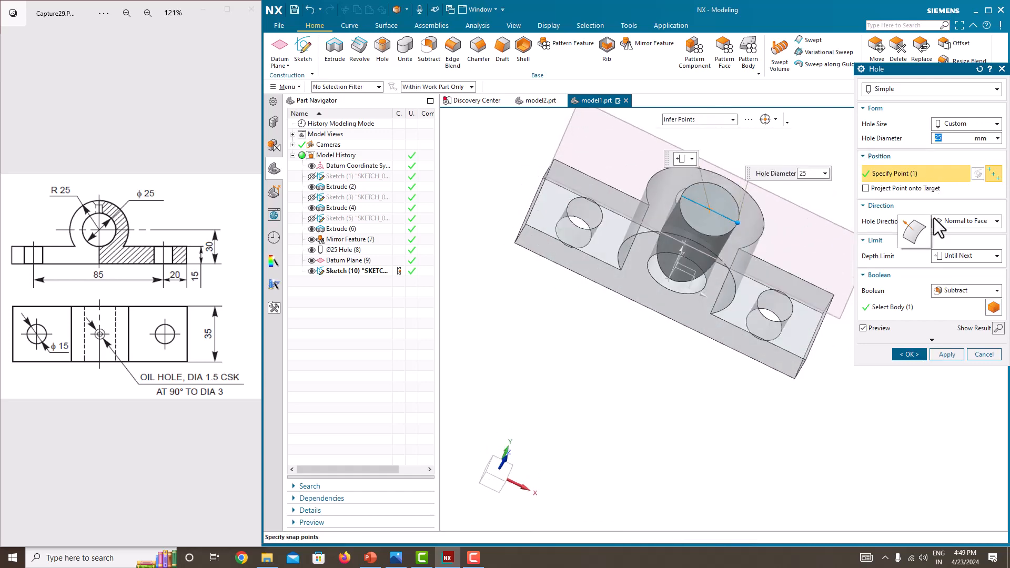
click(952, 254)
click(955, 289)
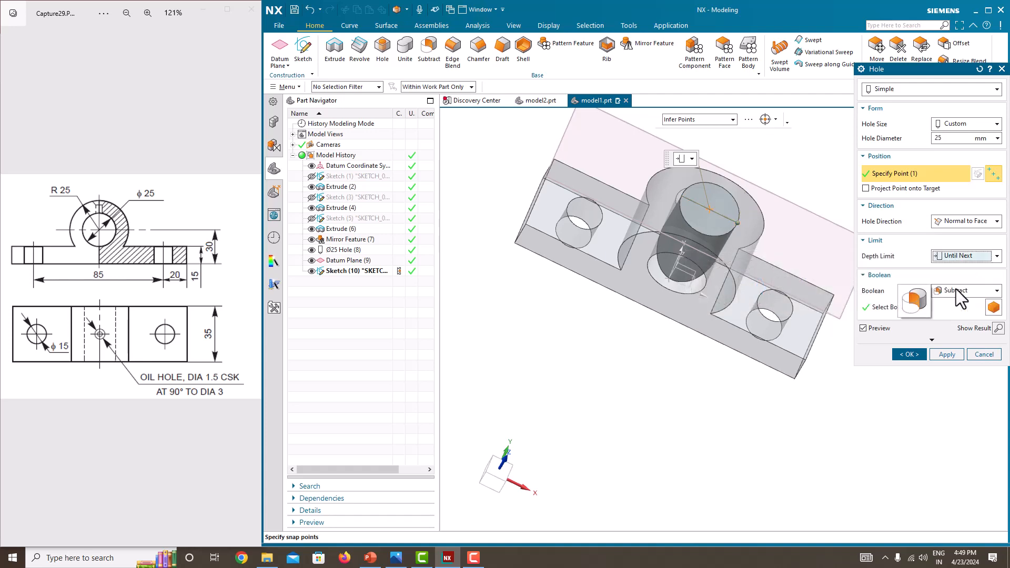
click(901, 88)
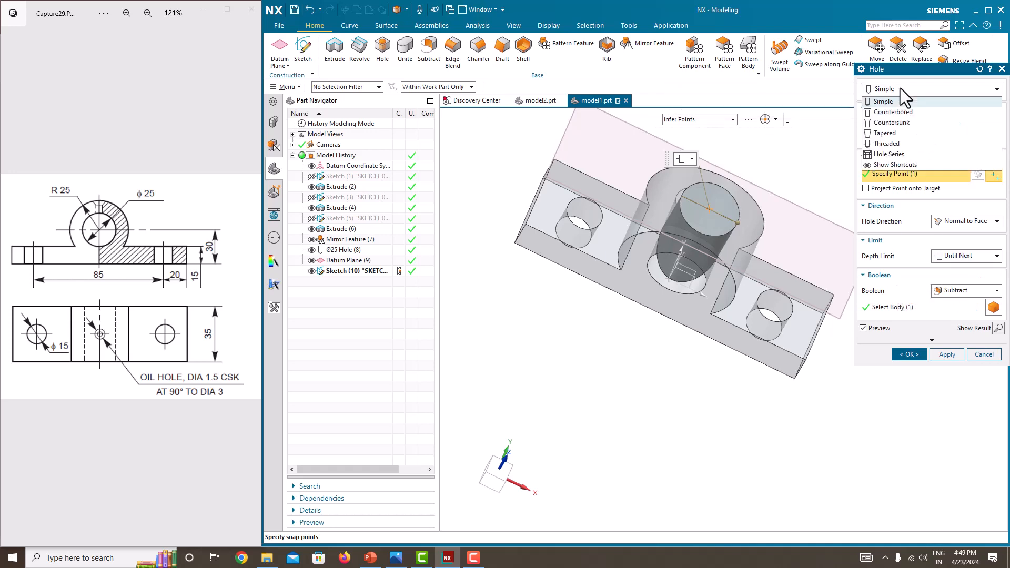
click(901, 115)
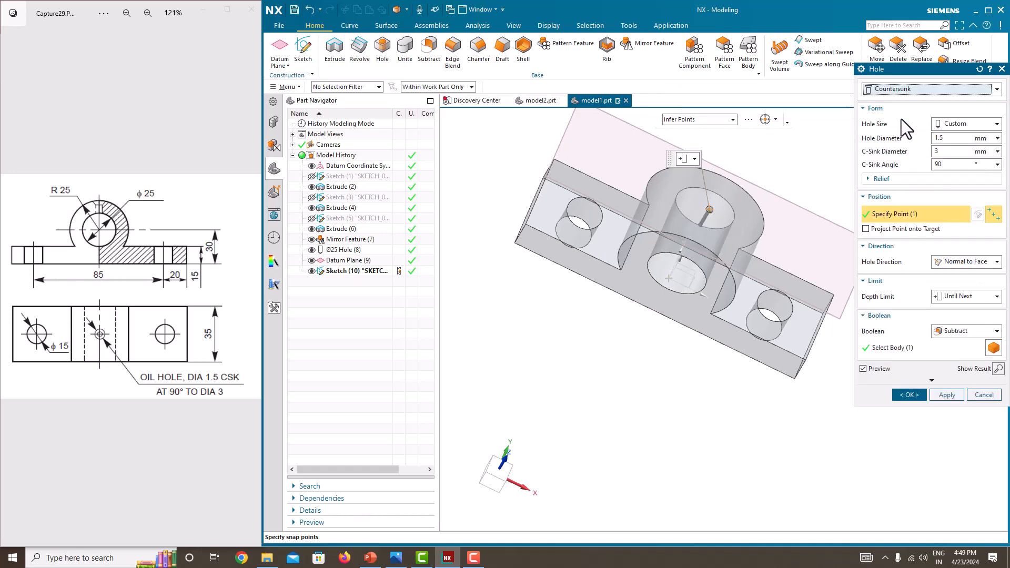
click(966, 138)
click(19, 319)
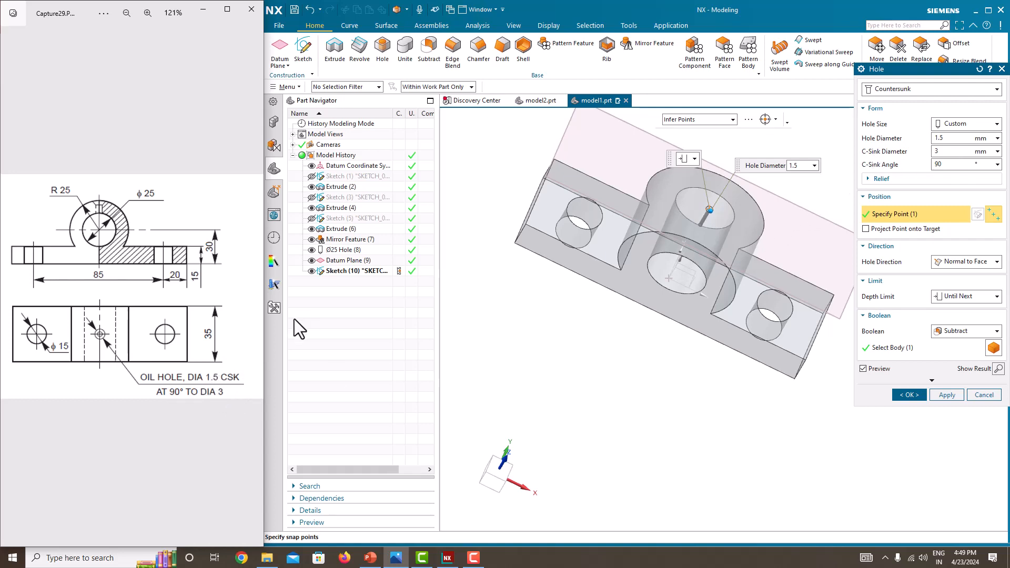
click(951, 167)
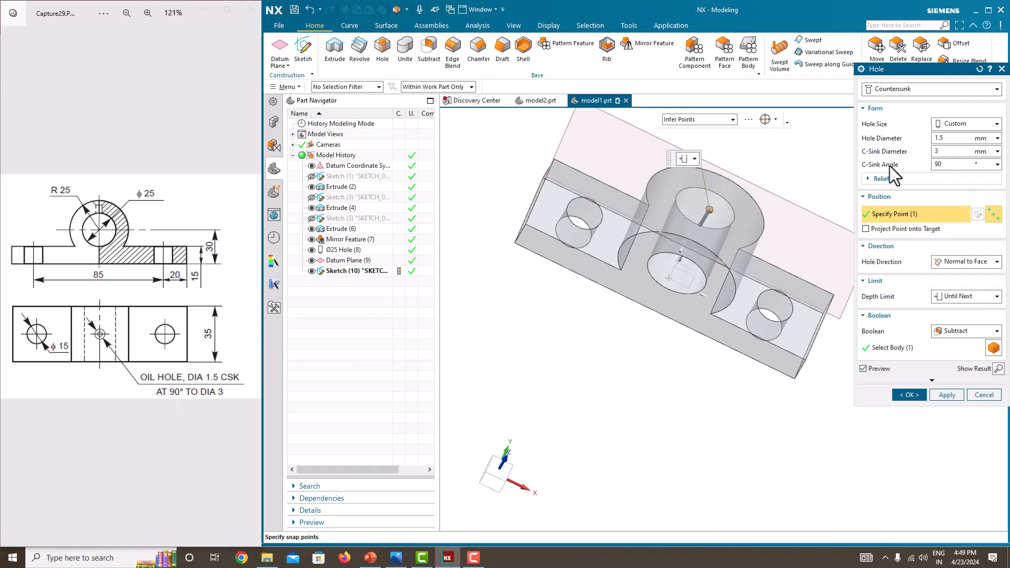
click(907, 395)
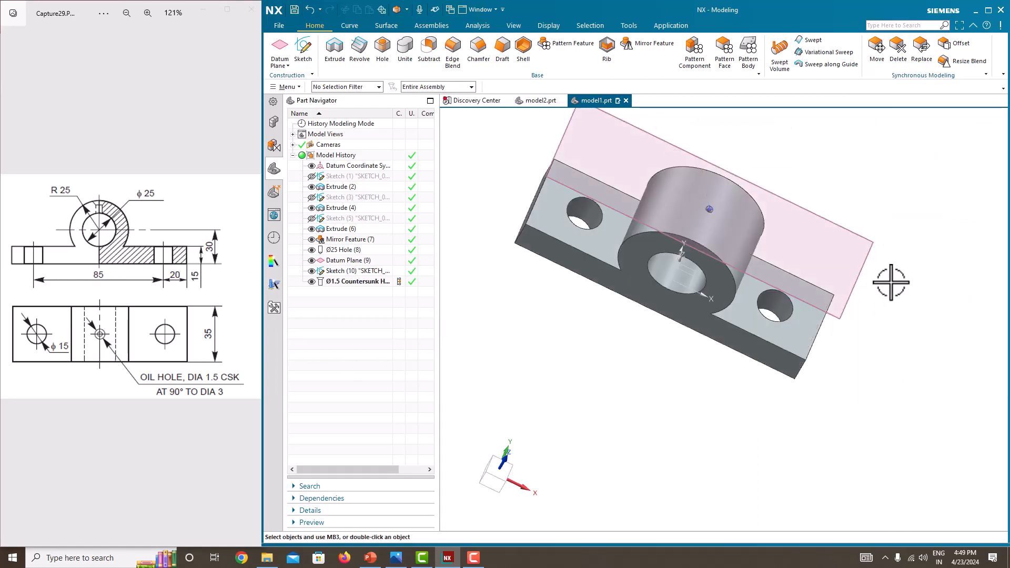
Step: Hide the datum plane and the oil-hole sketch
middle_drag(902, 283, 895, 313)
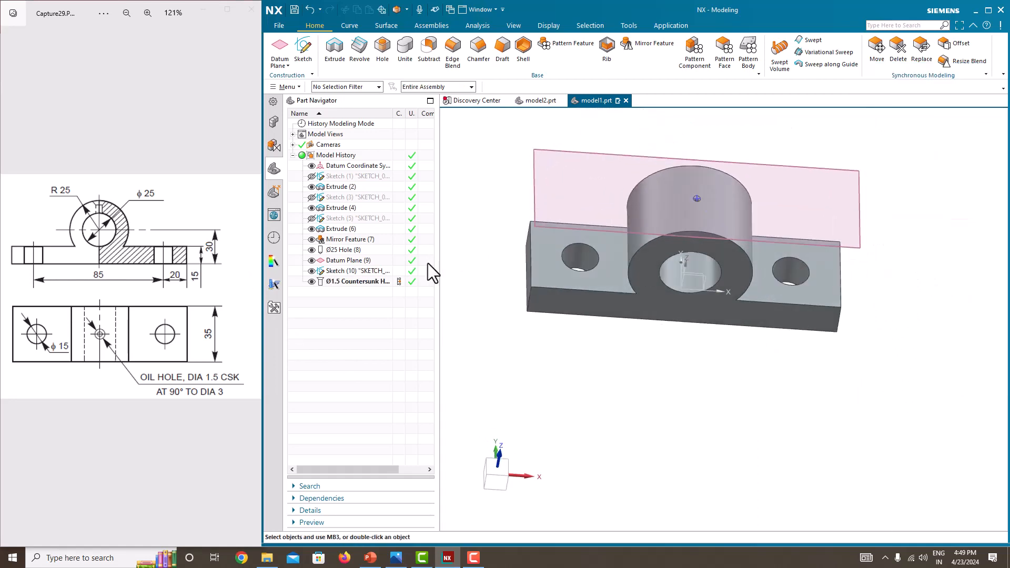
click(312, 260)
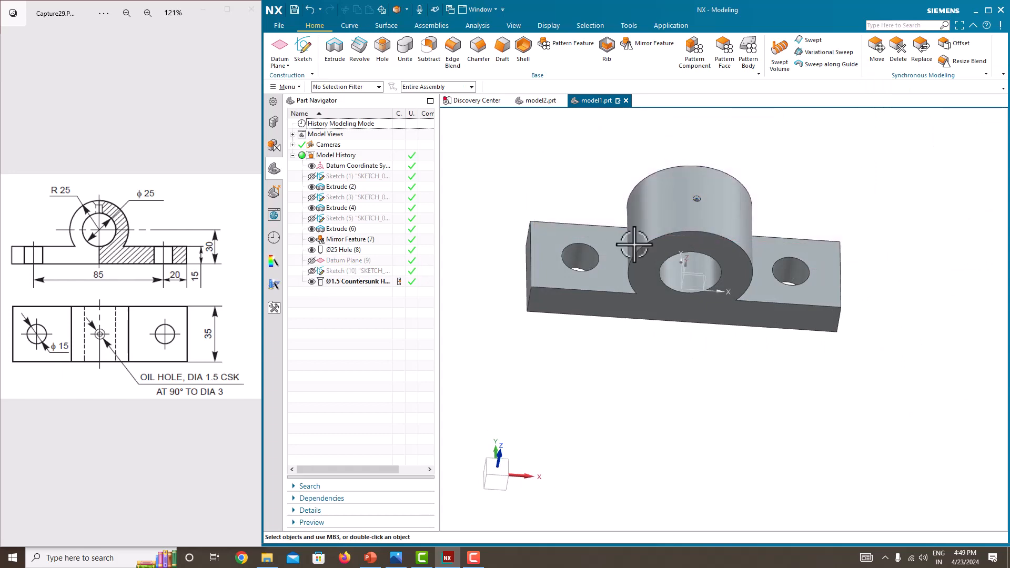
Step: Inspect the oil hole on the boss and enlarge the reference drawing's isometric view
middle_drag(677, 194, 672, 214)
scroll(657, 191, up, 5)
scroll(661, 205, up, 3)
scroll(667, 216, down, 5)
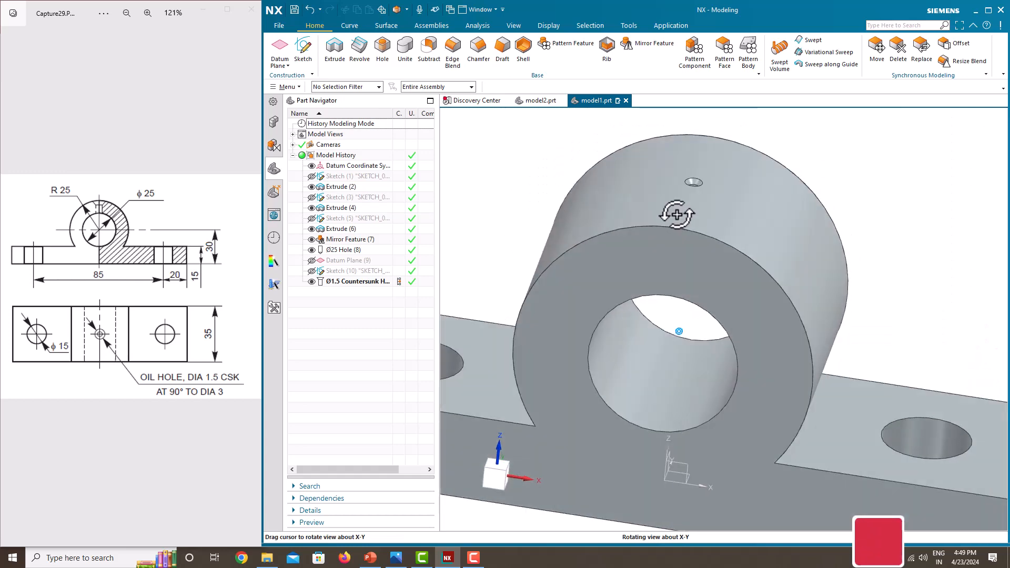
scroll(701, 280, down, 5)
mouse_move(702, 282)
middle_down()
mouse_move(688, 226)
mouse_move(702, 288)
middle_up()
scroll(156, 354, down, 6)
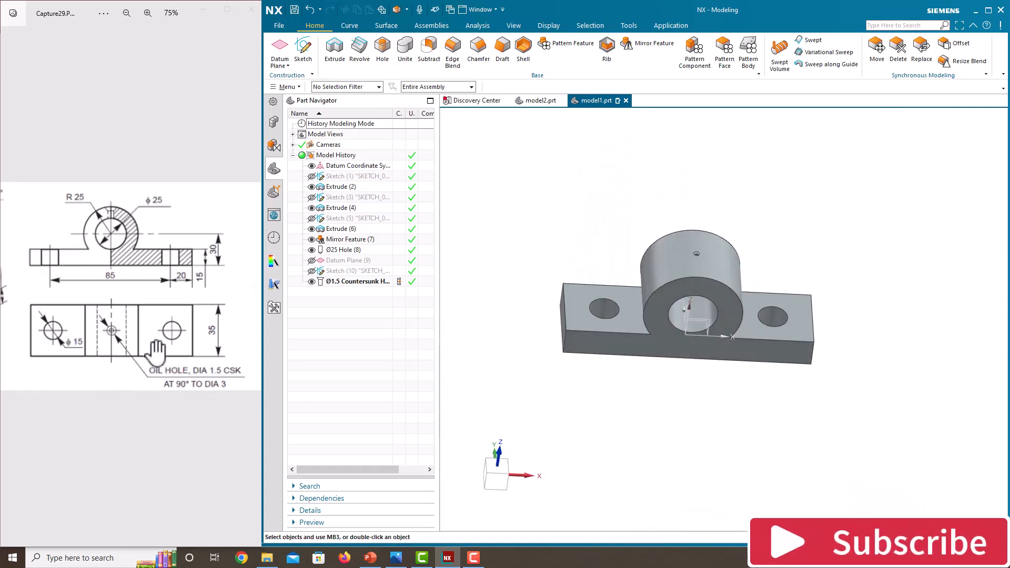
click(119, 322)
scroll(52, 306, up, 5)
scroll(51, 305, up, 5)
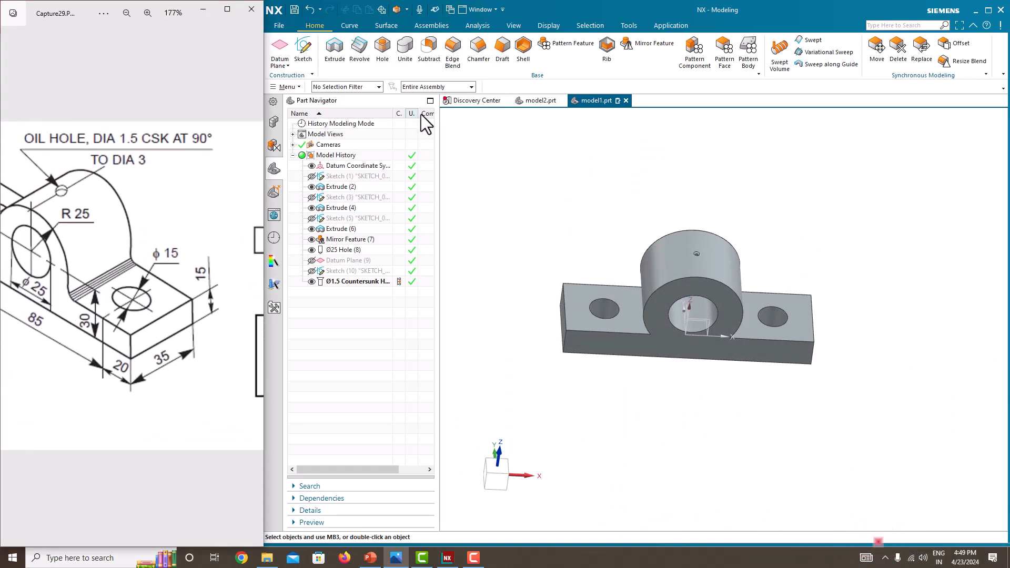
Step: Blend the edges where the boss meets the base plate with a 5 mm radius
click(452, 50)
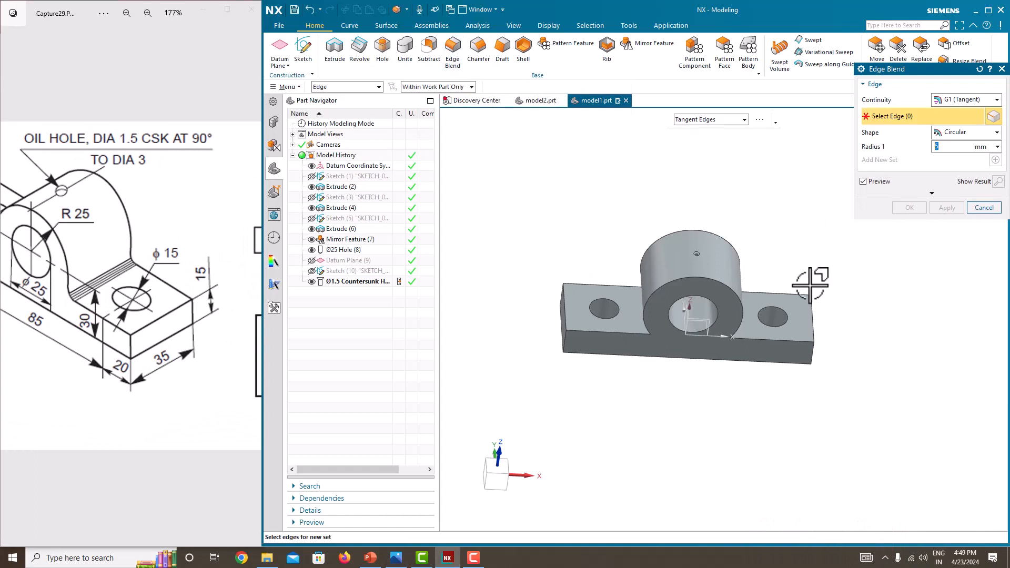
middle_drag(800, 287, 735, 303)
click(735, 308)
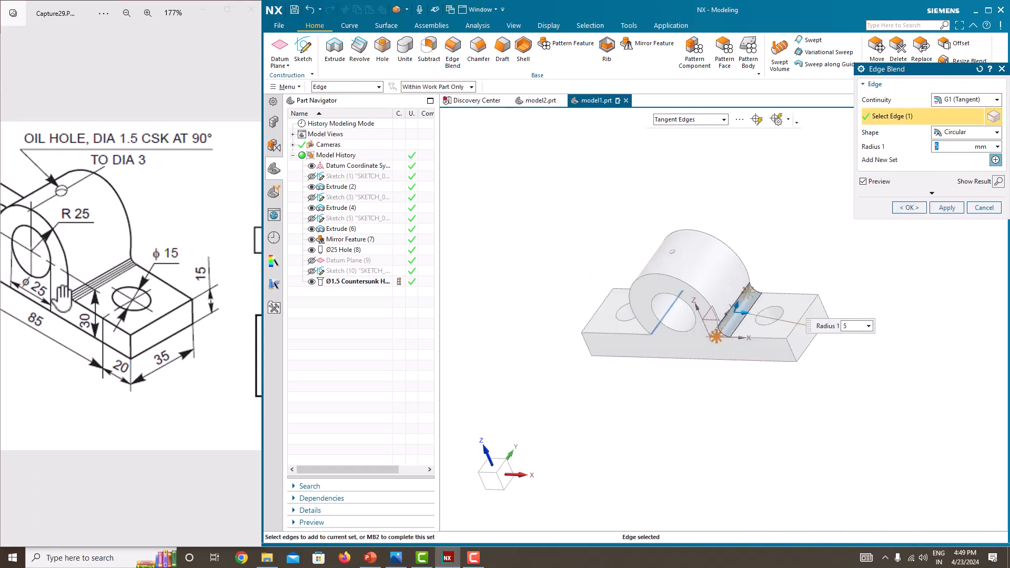
middle_drag(674, 257, 681, 233)
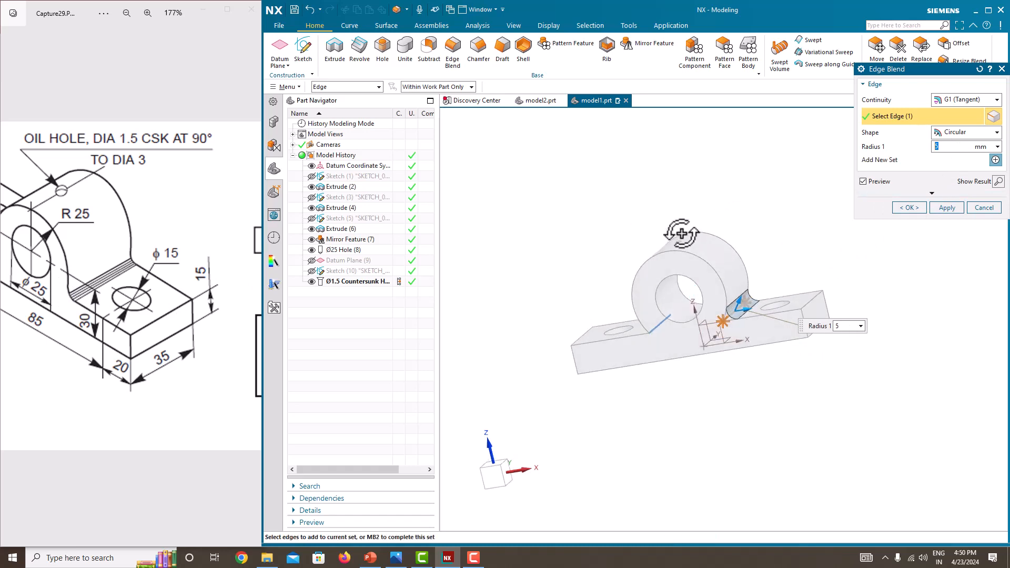
scroll(729, 317, up, 5)
scroll(730, 325, down, 4)
middle_drag(758, 224, 858, 237)
click(558, 356)
middle_drag(639, 362, 580, 357)
click(908, 204)
middle_drag(879, 236, 873, 262)
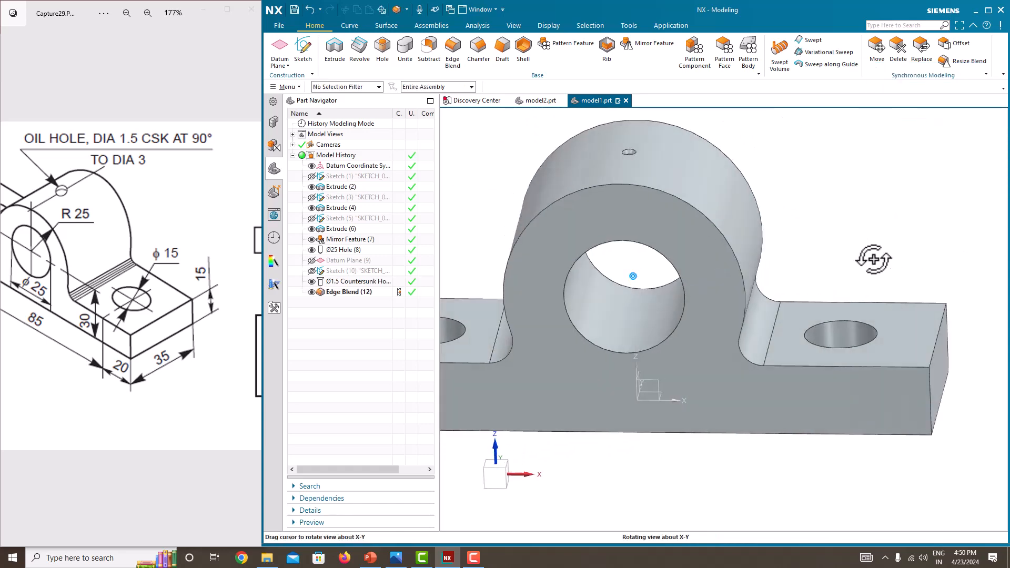
Step: Compare the finished bracket with the reference drawing
scroll(852, 279, up, 5)
scroll(851, 280, down, 8)
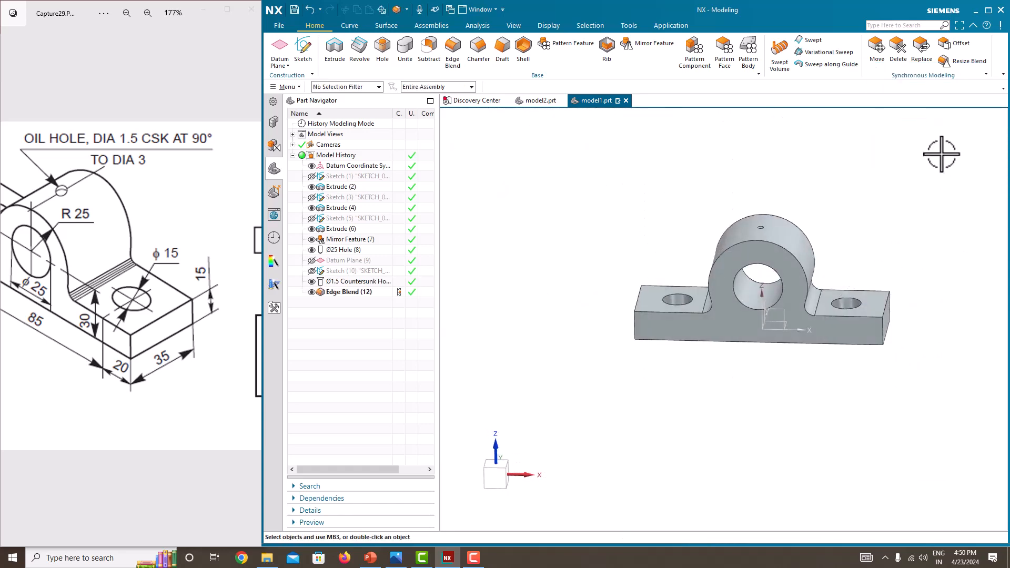
scroll(100, 305, down, 6)
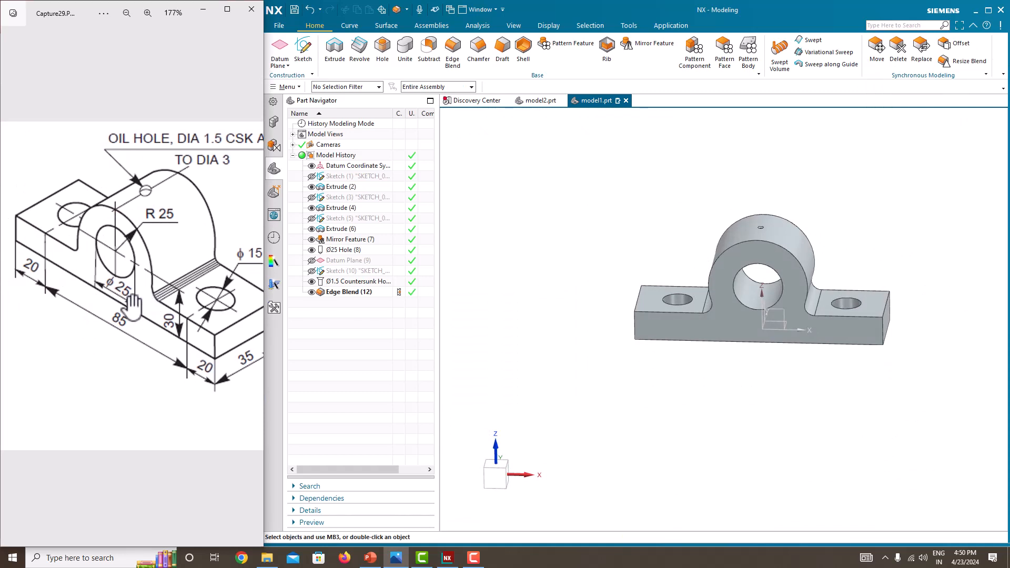
scroll(196, 322, up, 3)
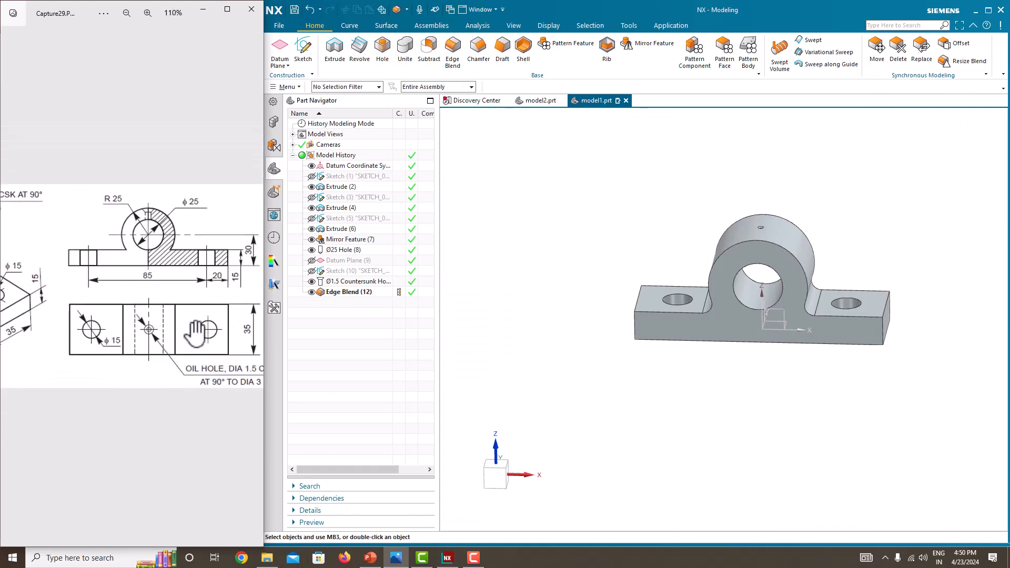
scroll(188, 299, down, 2)
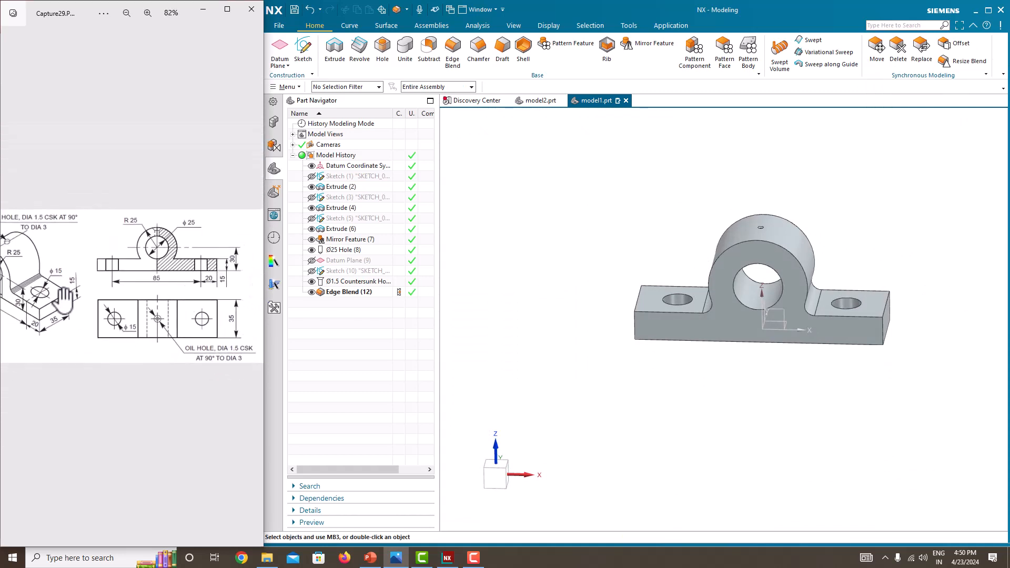
Step: Change the display colour of the bracket's solid body to light blue with Edit Object Display
mouse_move(594, 305)
middle_down()
mouse_move(652, 305)
mouse_move(591, 309)
middle_up()
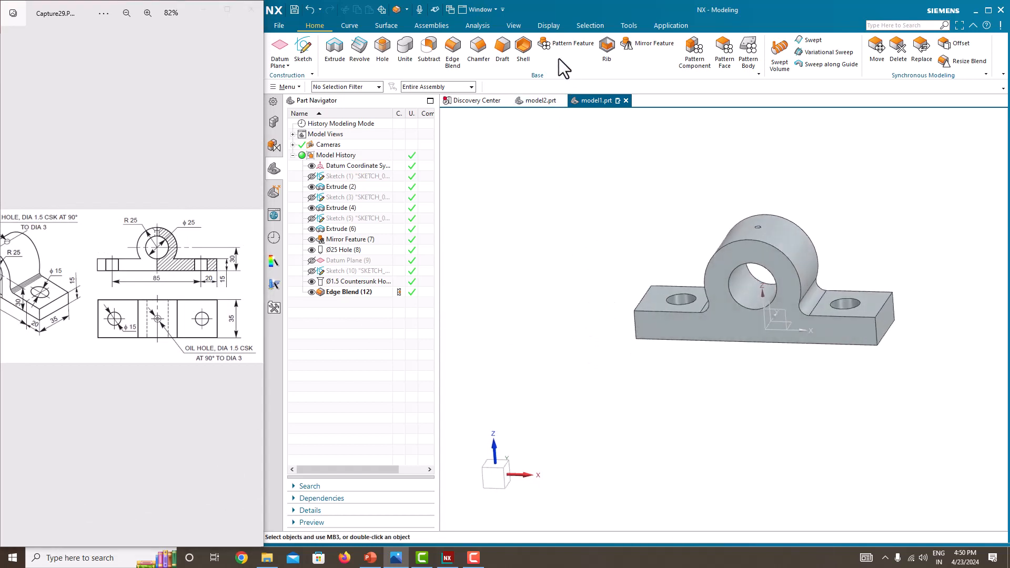
click(549, 26)
click(400, 62)
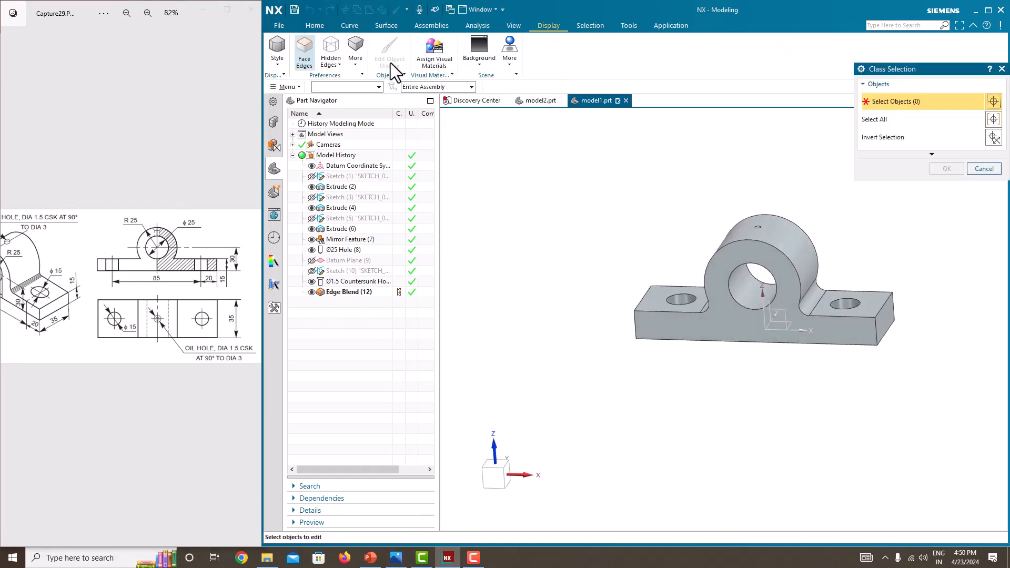
click(764, 262)
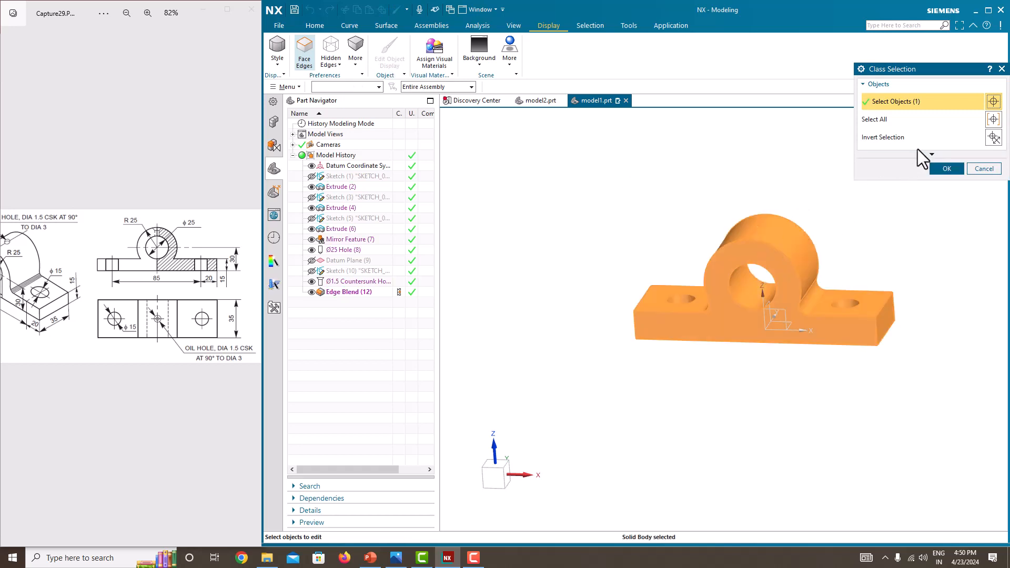
click(947, 169)
click(970, 134)
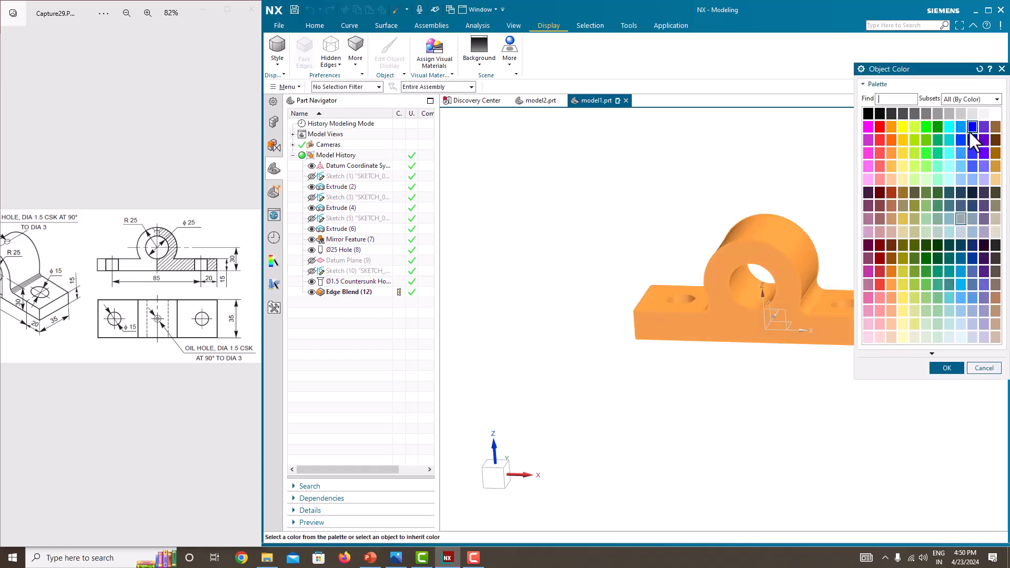
click(961, 323)
click(946, 368)
click(948, 373)
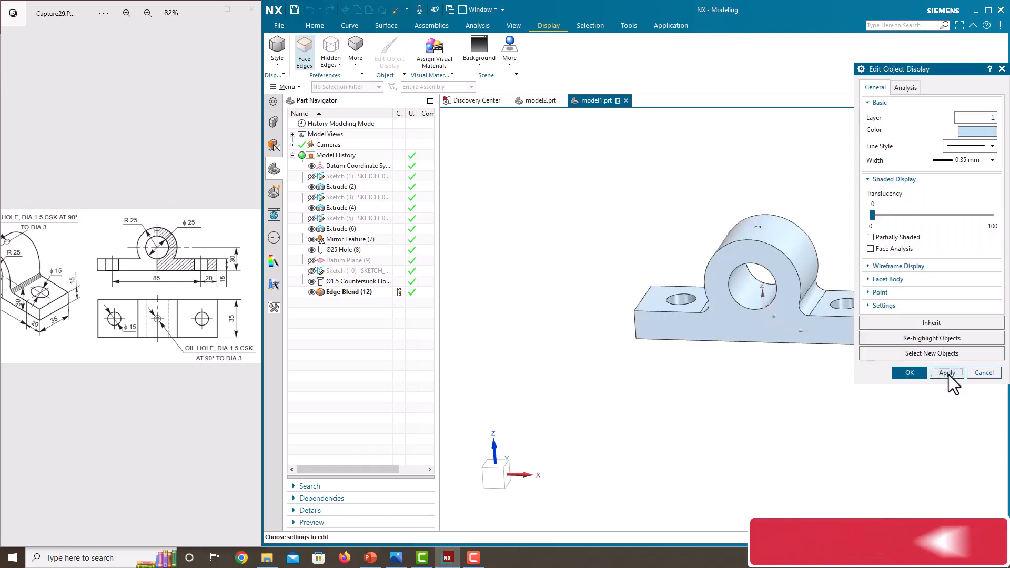
click(912, 373)
Step: Orbit and zoom around the recoloured bracket to inspect it from different angles
middle_drag(902, 339, 899, 355)
scroll(705, 289, up, 3)
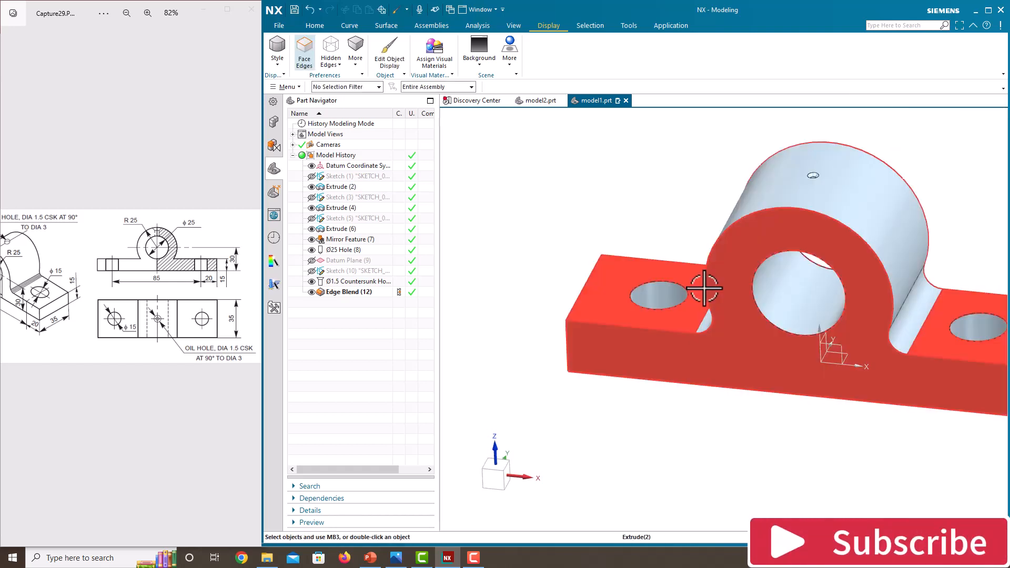
scroll(706, 288, down, 2)
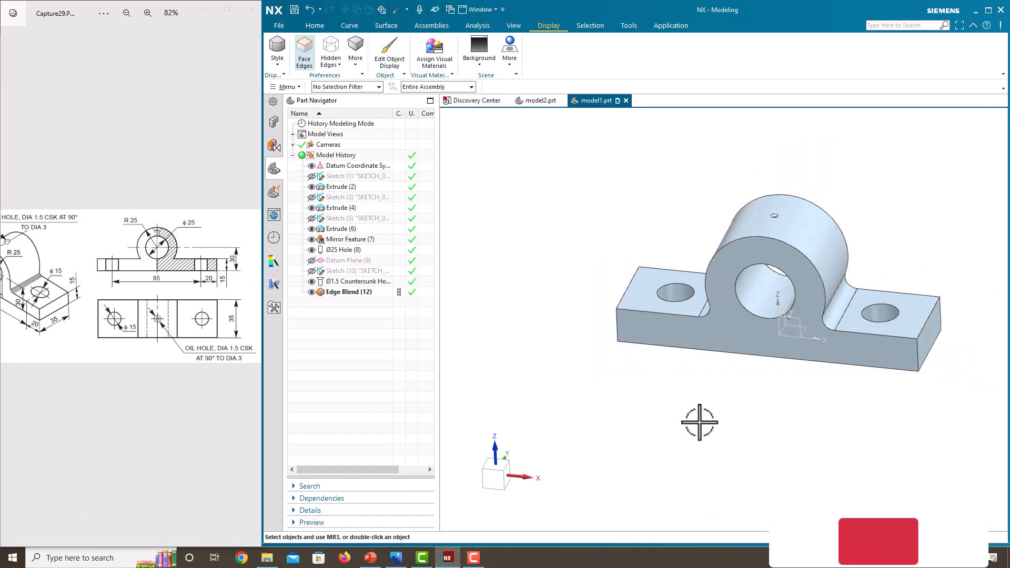
middle_drag(701, 422, 696, 405)
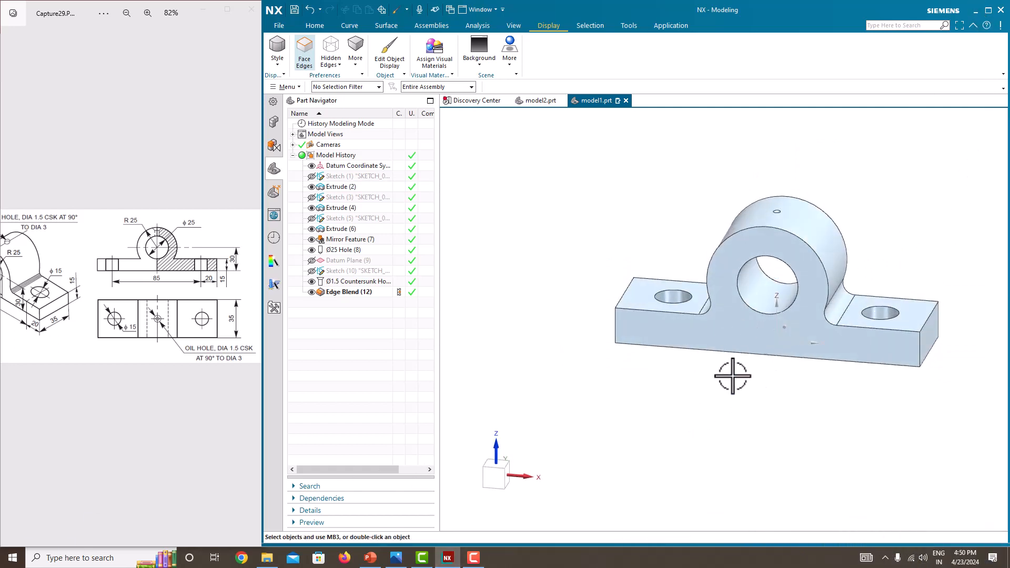